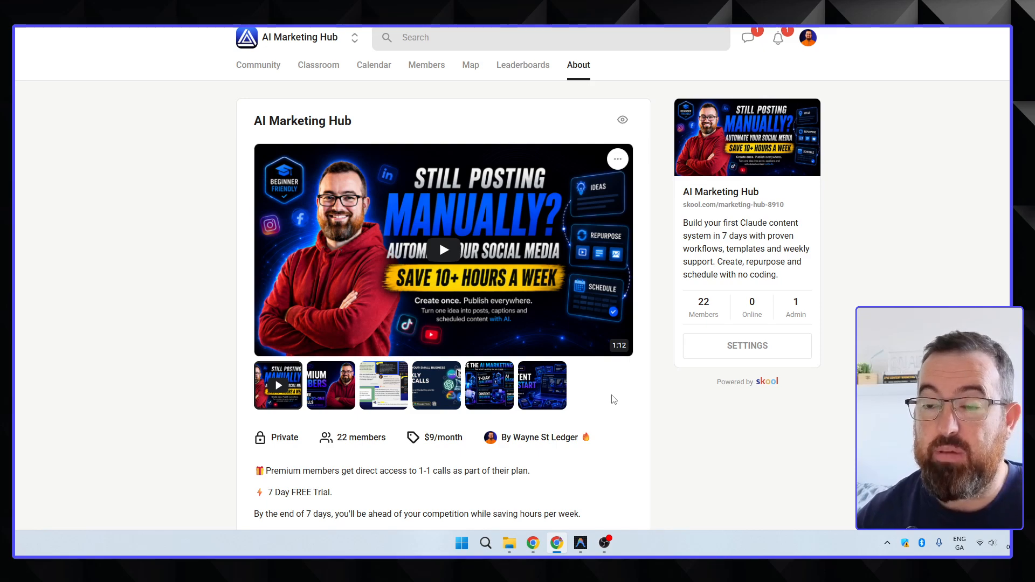
- Switch to Meta Ads Manager and open the Test Add For Clicks and Sales campaign for editing
key(F11)
key(alt+Tab)
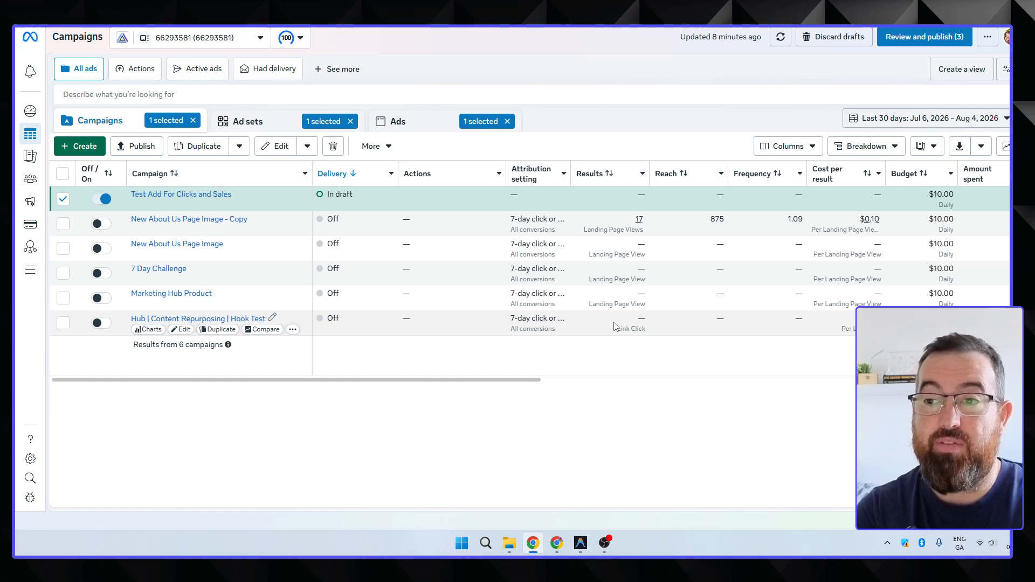
mouse_move(440, 196)
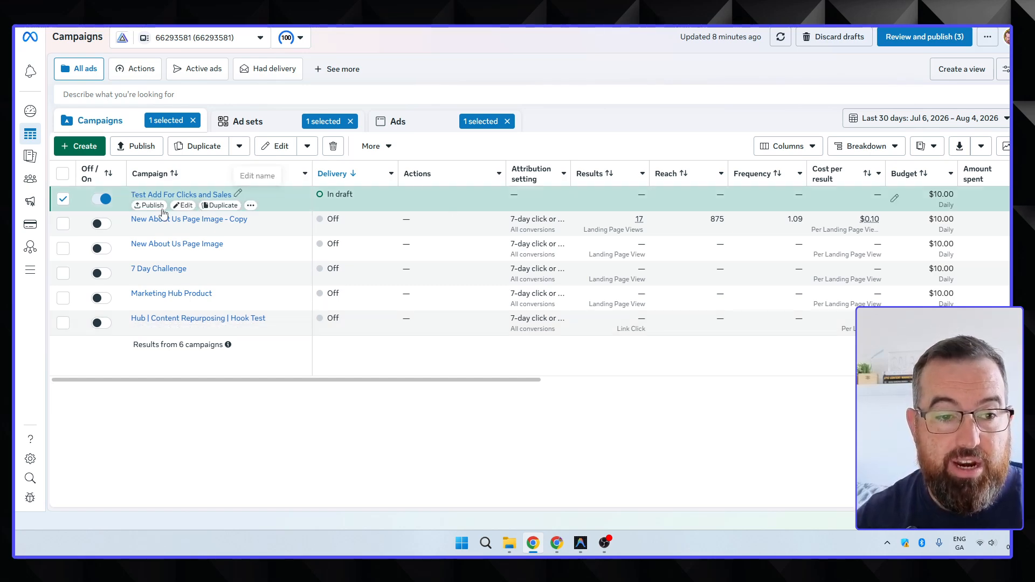
click(184, 205)
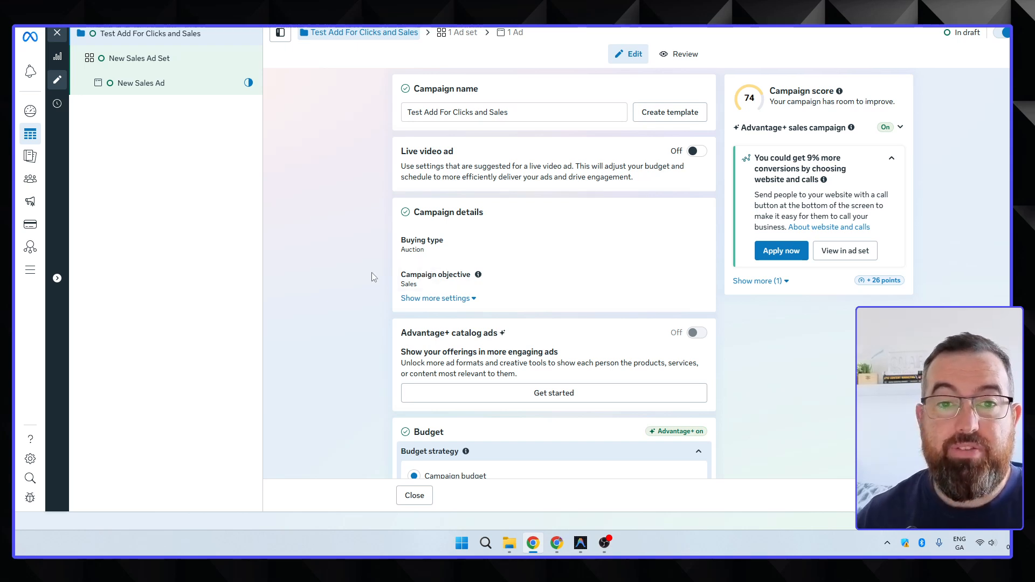
drag(544, 114, 399, 118)
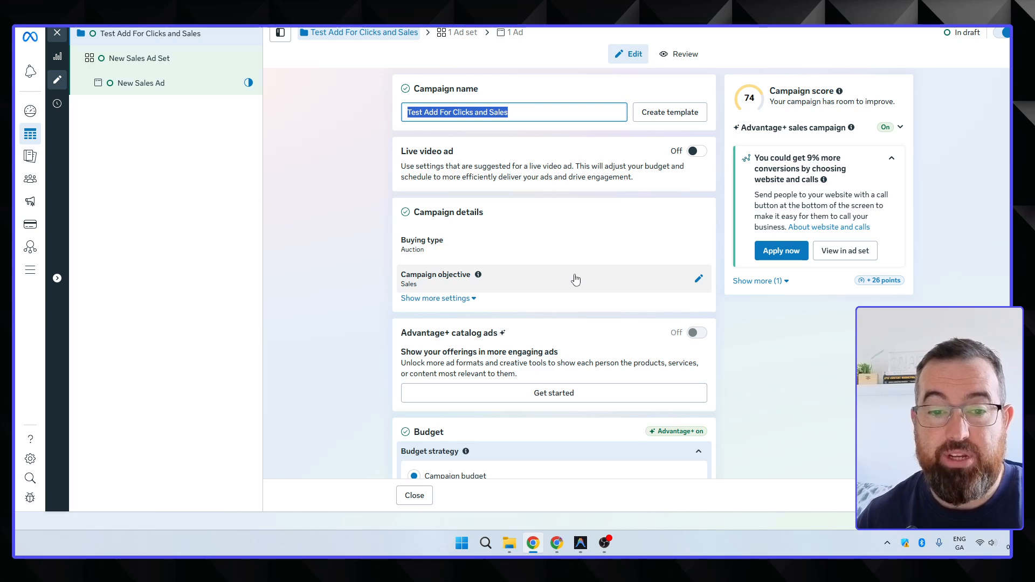
- Review the available campaign objectives in the campaign details
click(463, 299)
click(431, 300)
click(436, 285)
scroll(562, 296, down, 2)
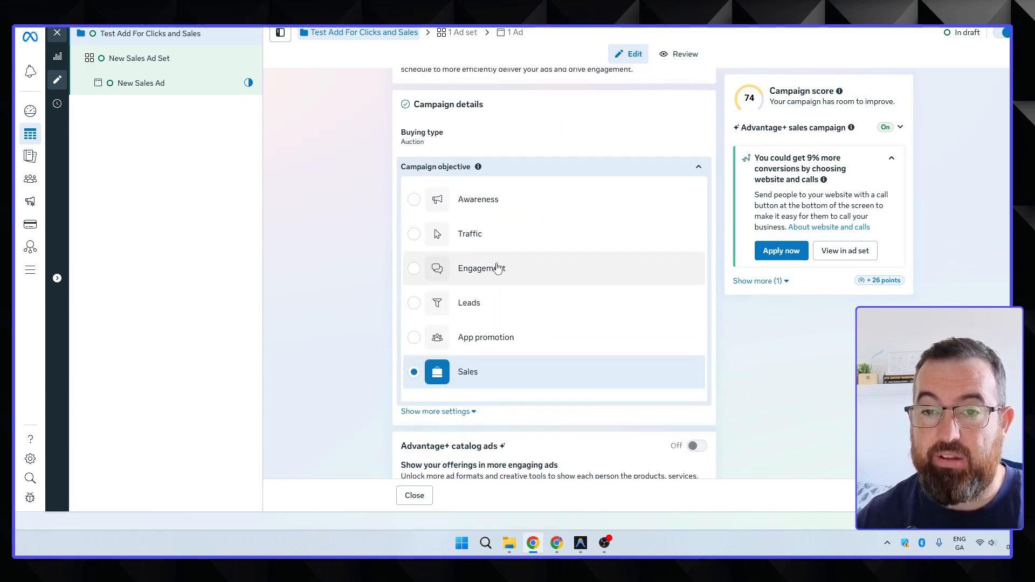
mouse_move(497, 268)
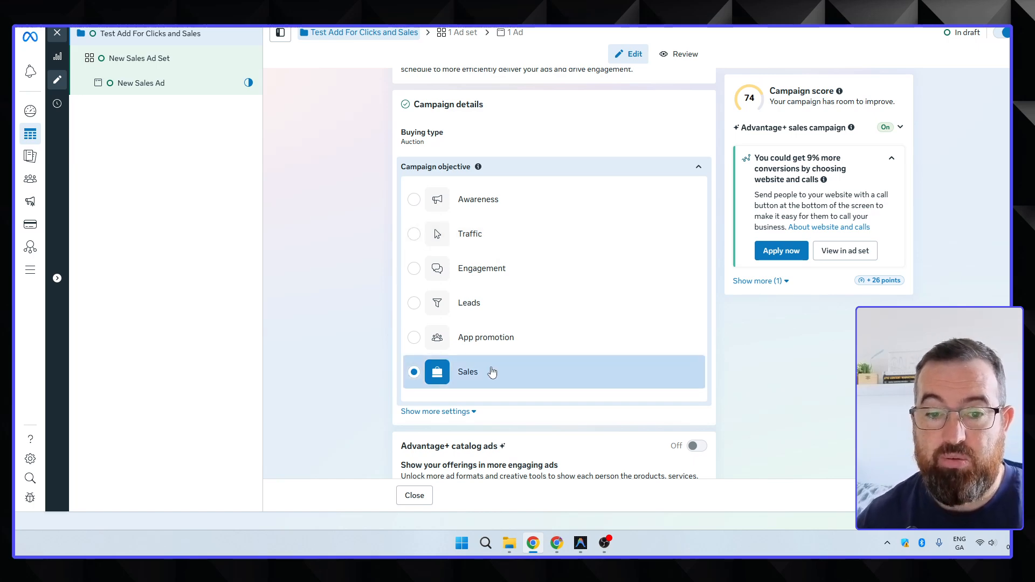
click(652, 170)
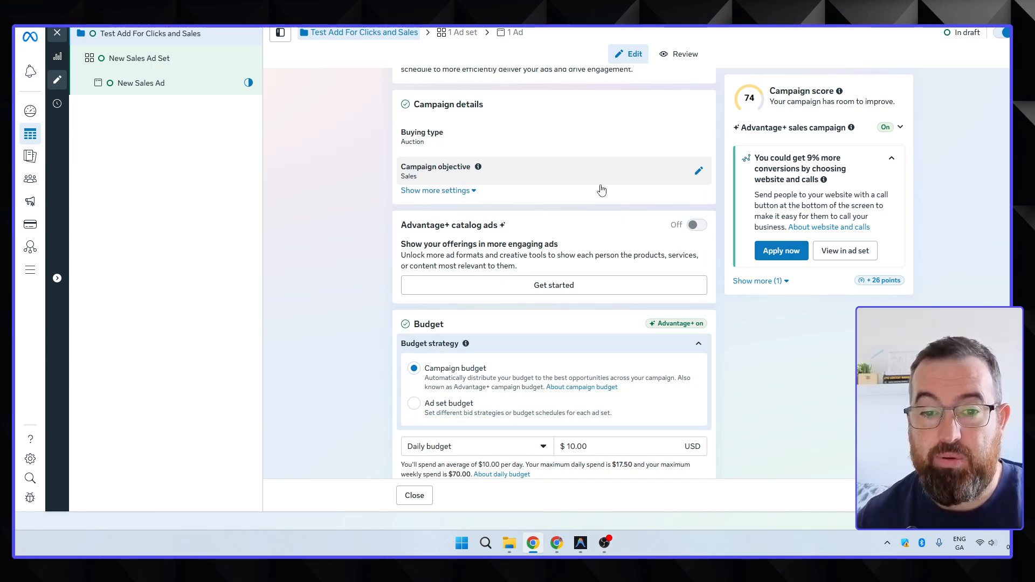
- Try the ad set budget strategy and return the campaign to Campaign budget
scroll(533, 312, down, 1)
scroll(485, 297, down, 2)
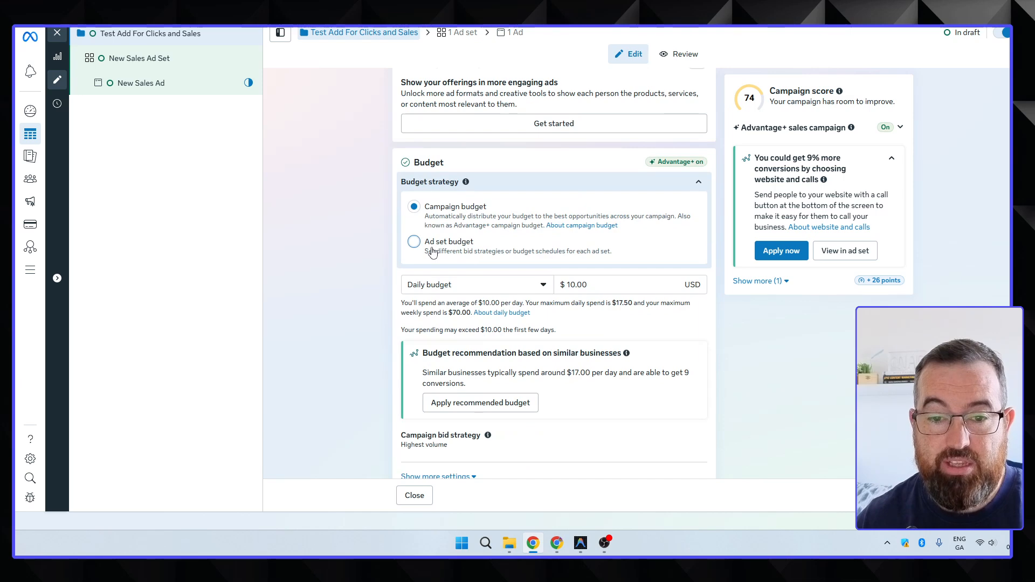
click(414, 241)
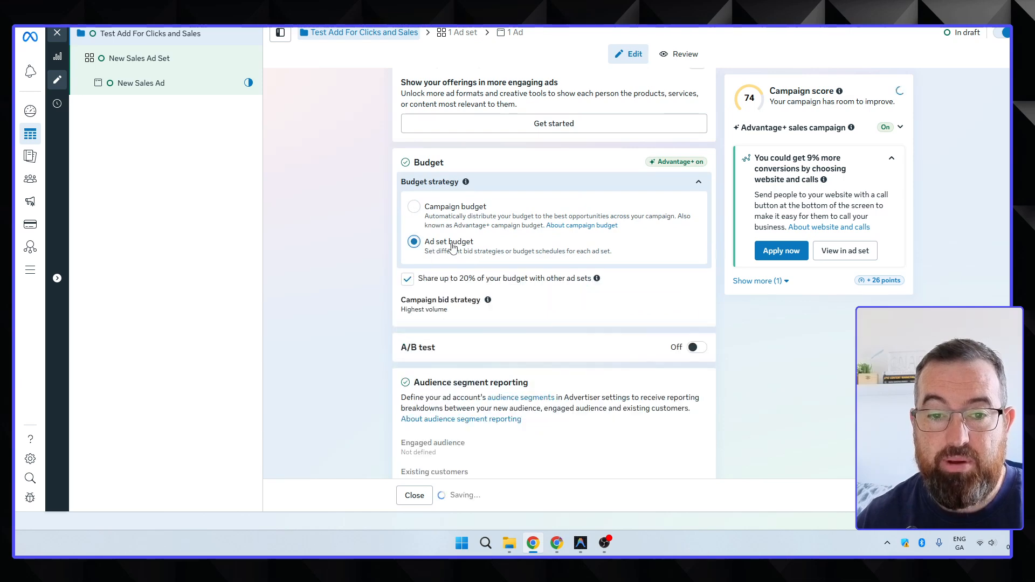
click(422, 214)
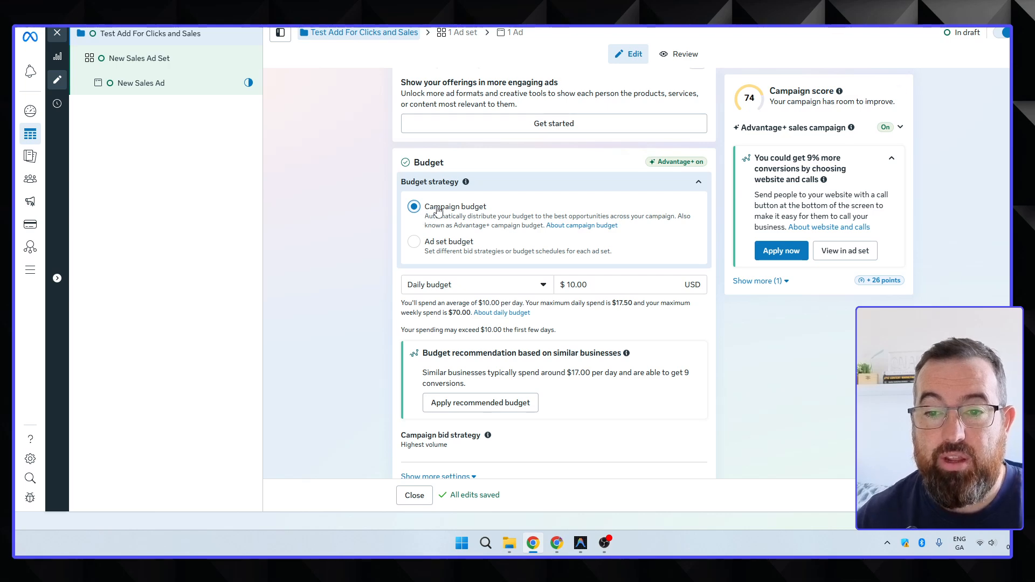
click(698, 181)
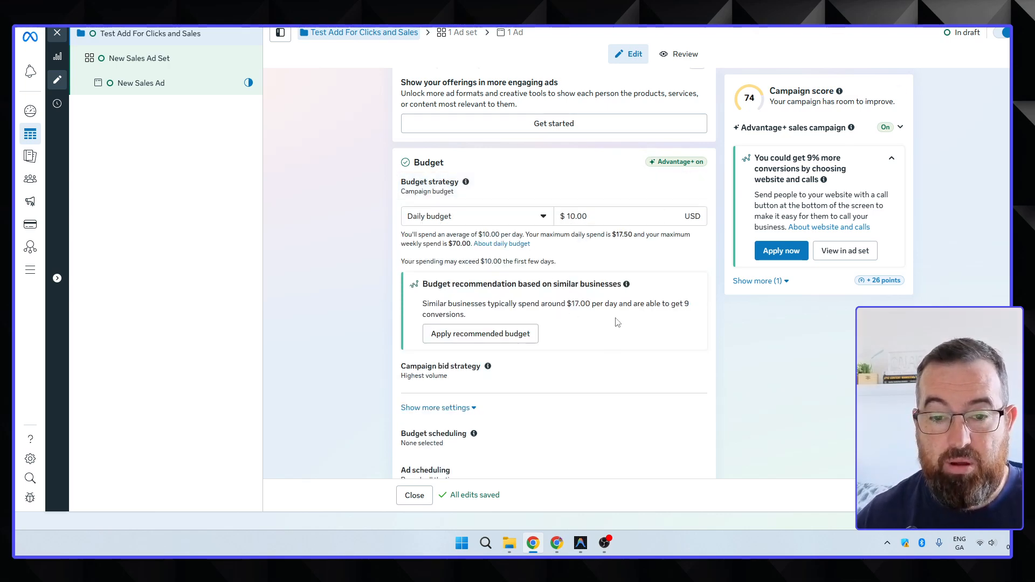
- Examine the budget recommendation, audience segment reporting and special ad category settings of the campaign
double_click(589, 305)
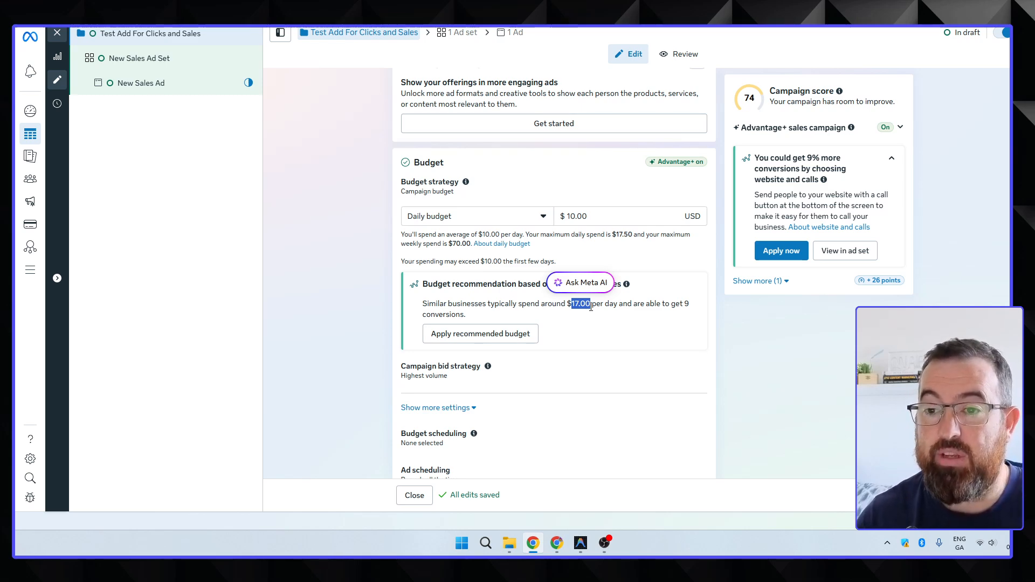
scroll(590, 308, down, 6)
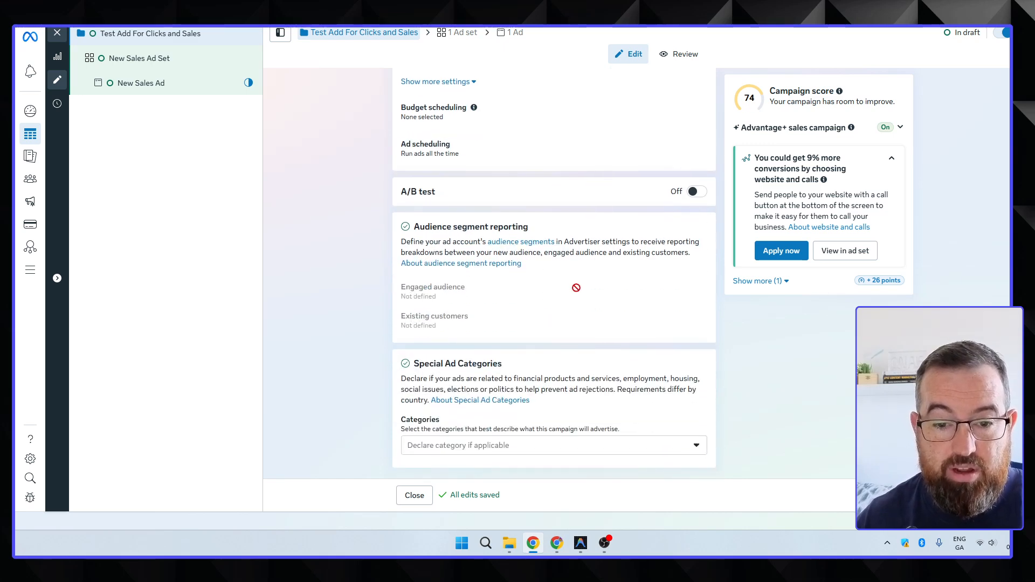
scroll(547, 258, up, 3)
scroll(548, 258, up, 3)
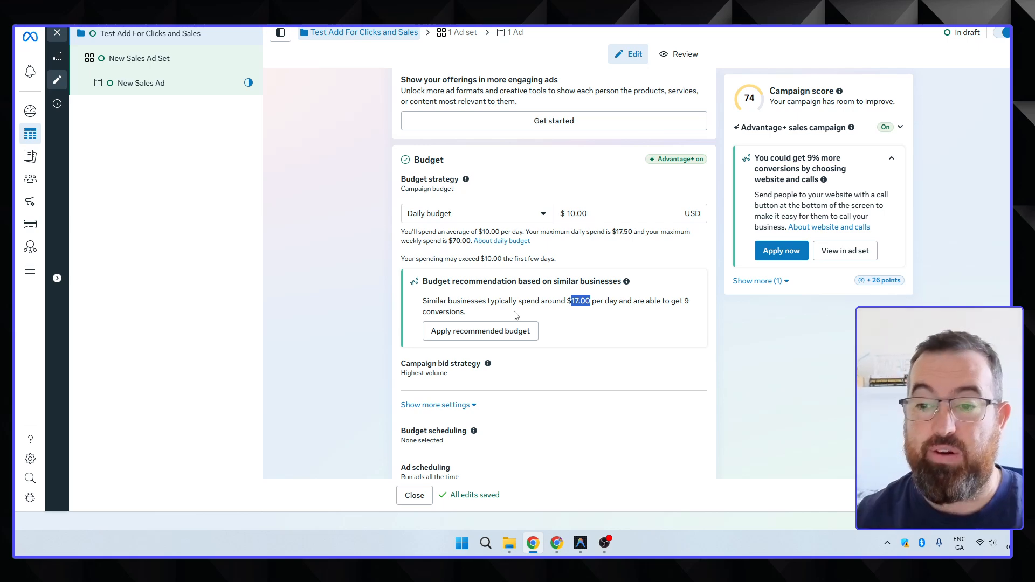
- Proceed to the New Sales Ad Set's settings and go to its conversion section
click(896, 495)
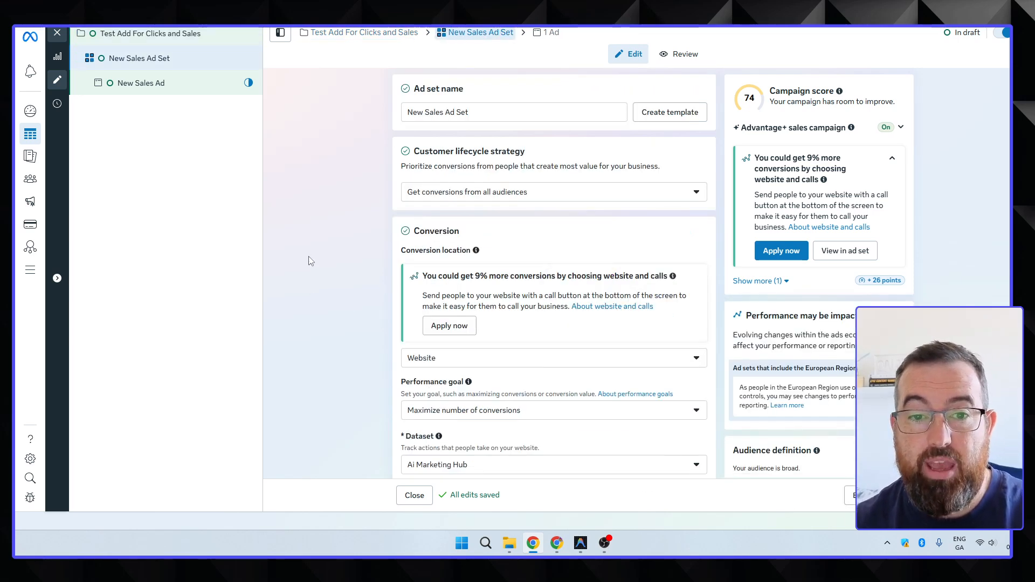
drag(462, 112, 384, 123)
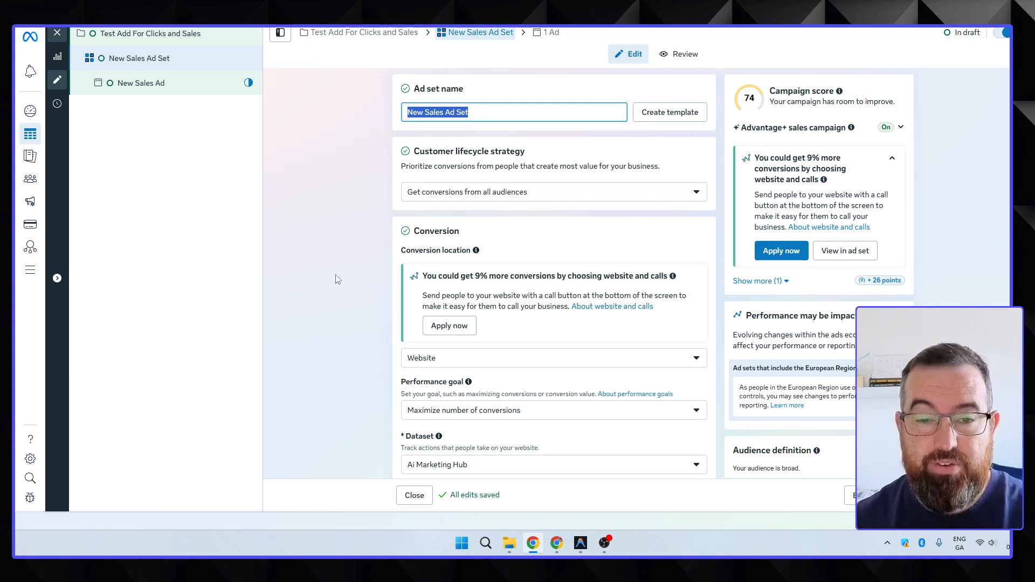
scroll(338, 277, down, 1)
scroll(332, 313, down, 1)
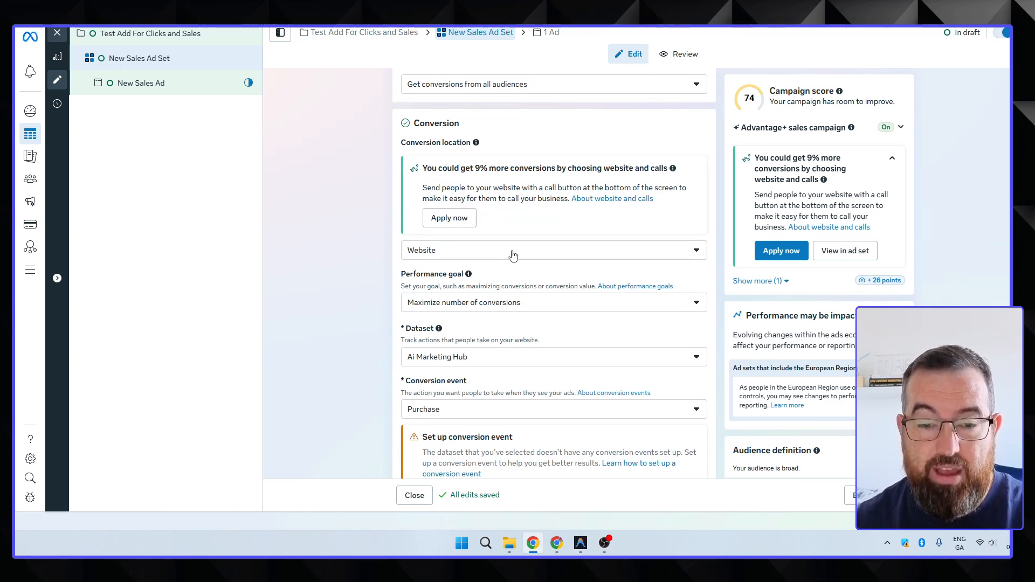
- Review the performance goal options and the available datasets for the ad set's conversions
click(577, 305)
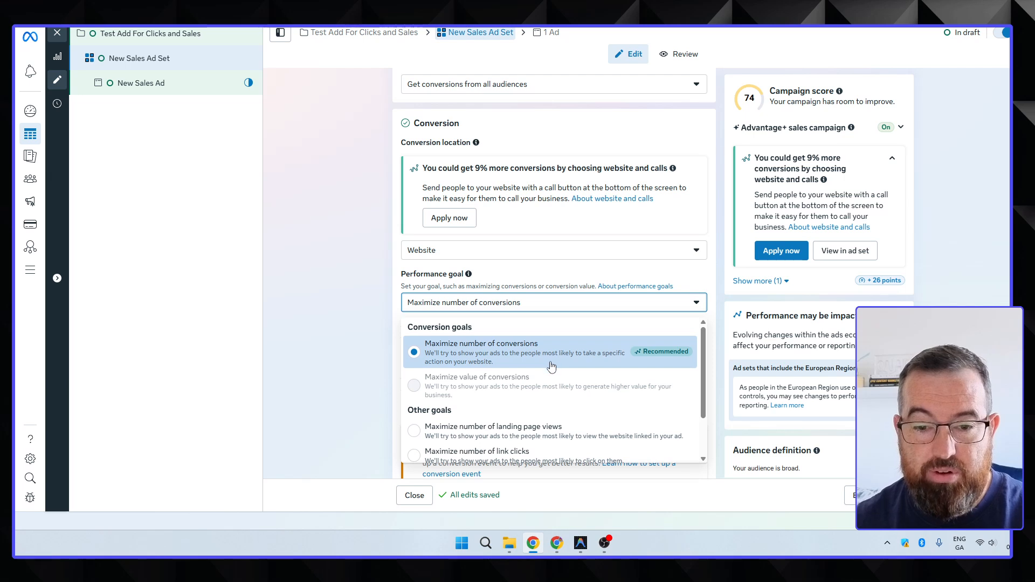
scroll(624, 368, down, 1)
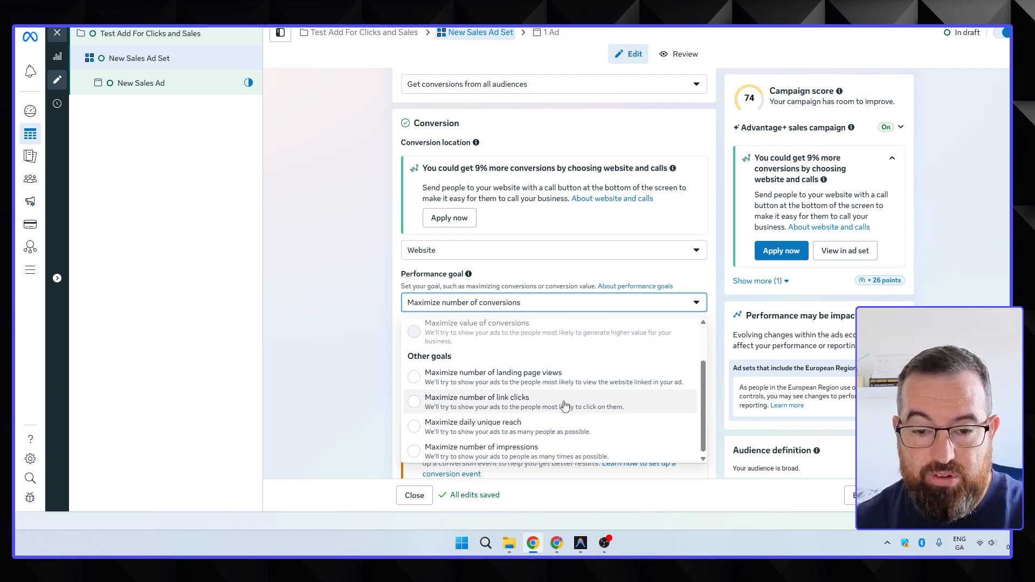
scroll(528, 372, up, 1)
click(528, 369)
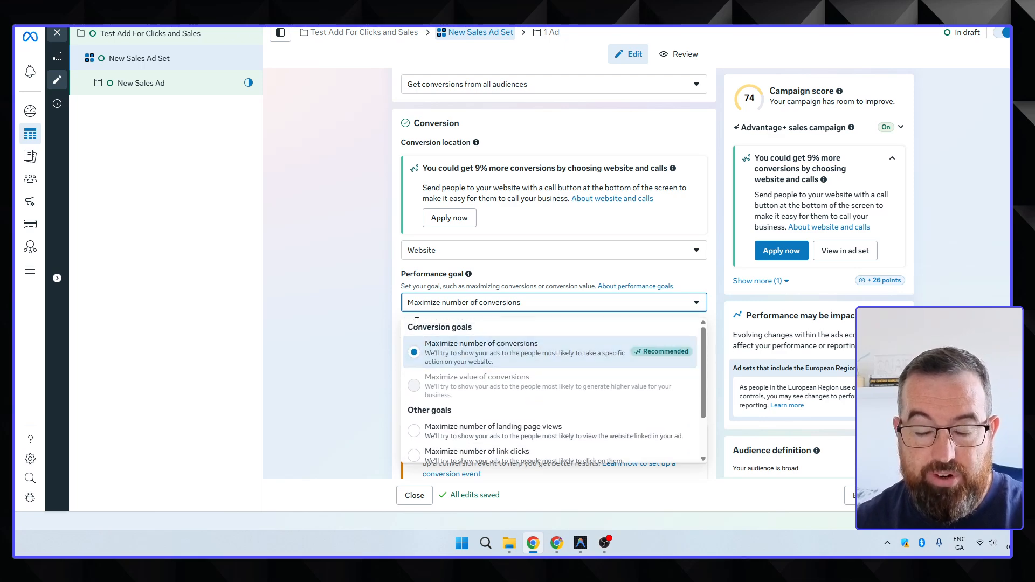
click(481, 359)
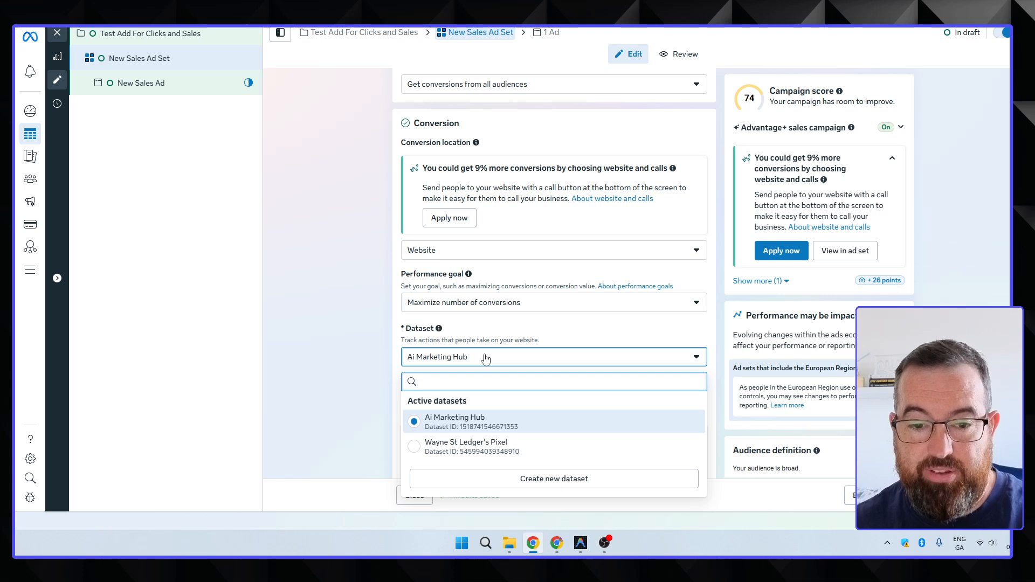
click(517, 360)
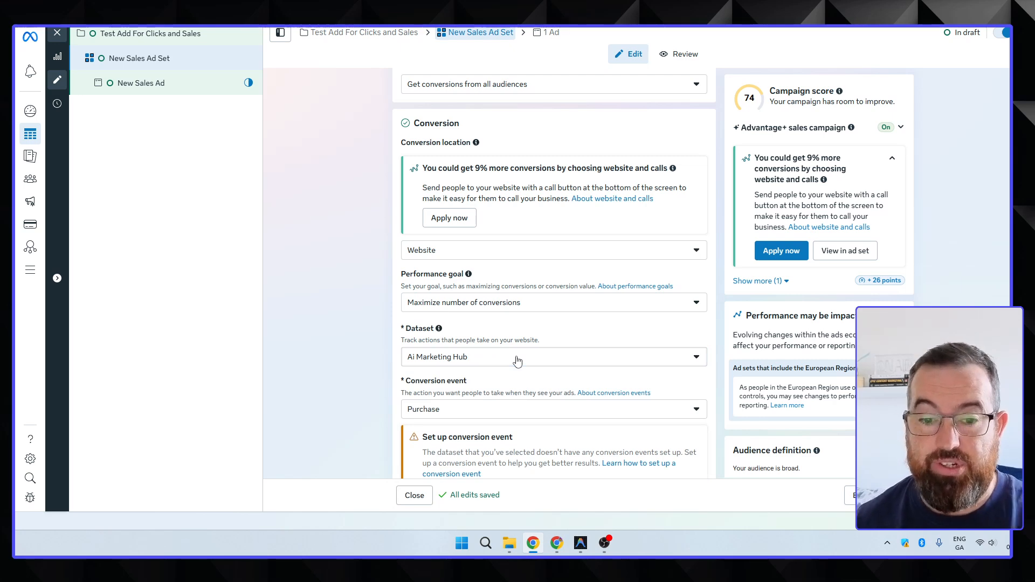
- Look through the available conversion events for the ad set, including the purchase, trial and subscription events
click(520, 410)
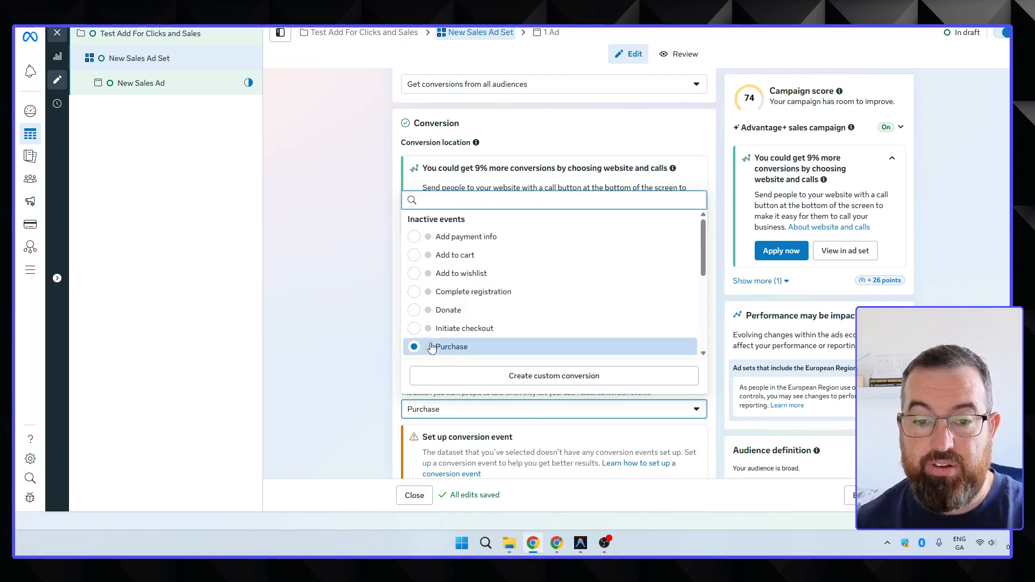
click(356, 369)
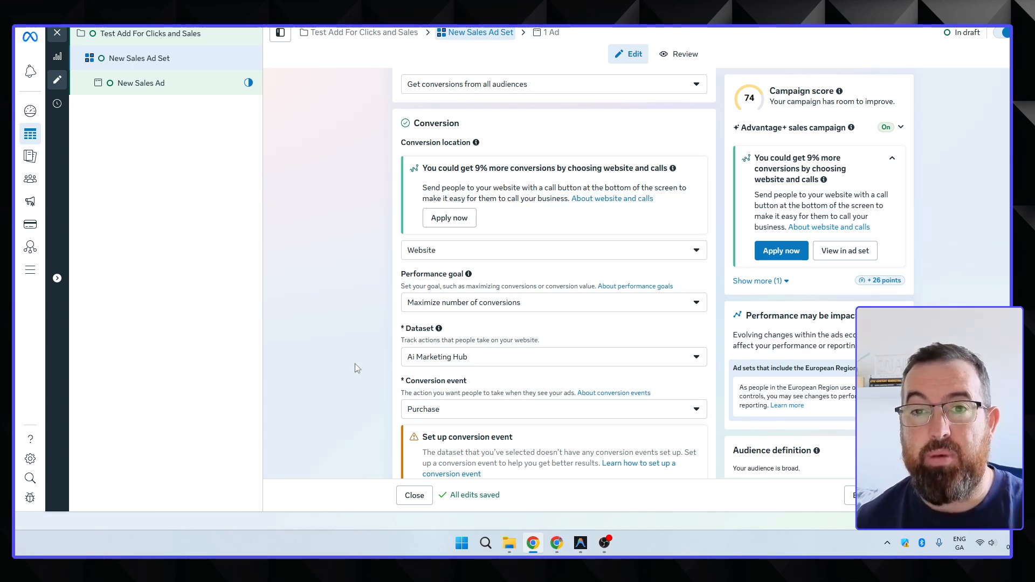
scroll(510, 315, down, 2)
click(518, 309)
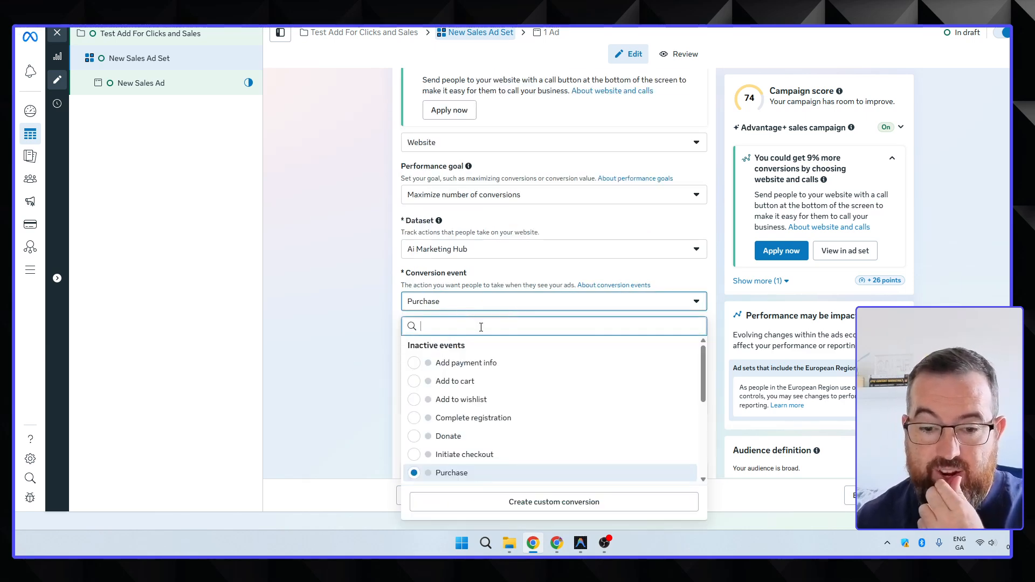
scroll(505, 447, down, 2)
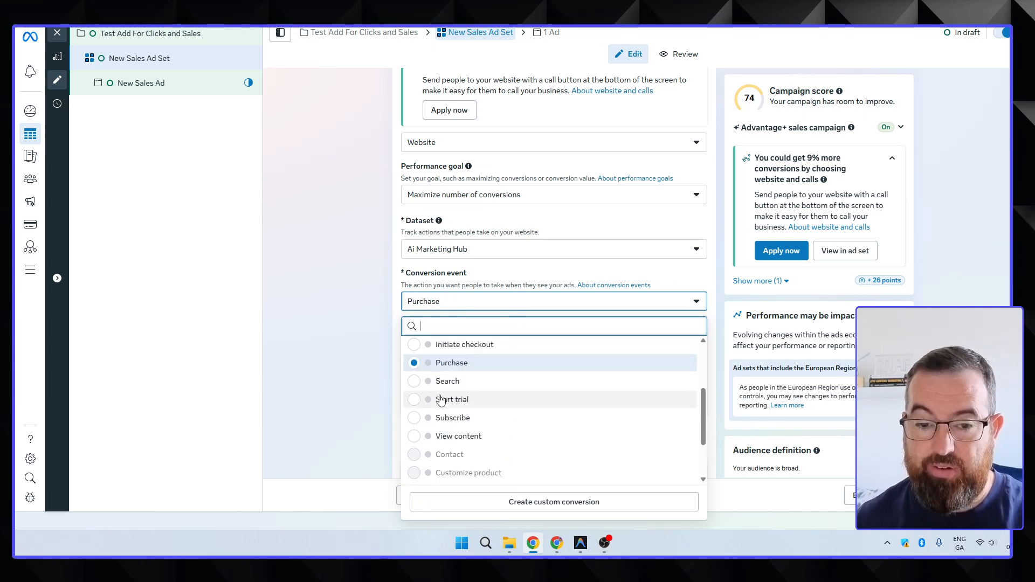
click(300, 351)
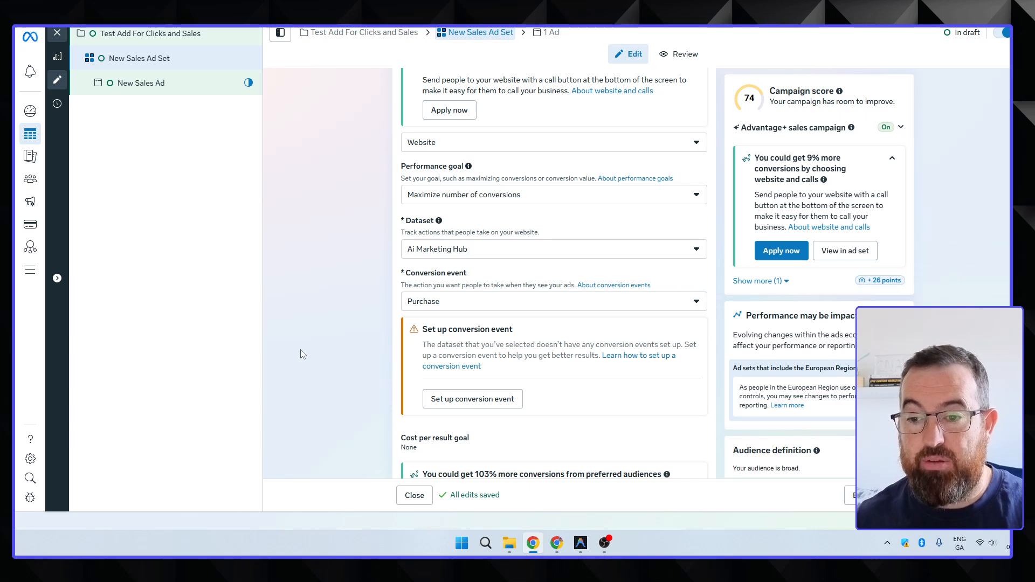
- Check the ad set's attribution model options and its budget and schedule settings
scroll(300, 354, down, 7)
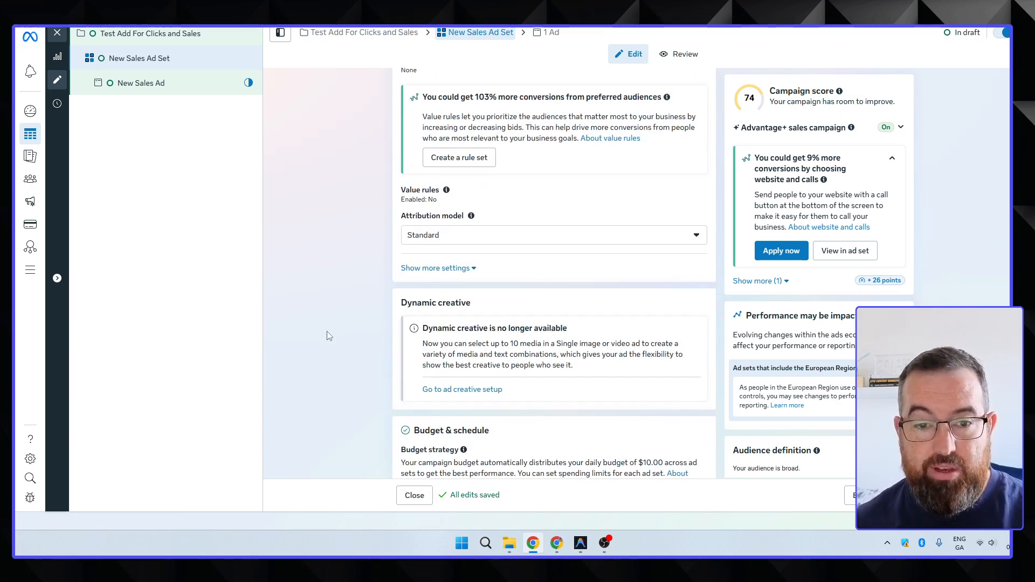
scroll(331, 329, down, 2)
scroll(340, 320, up, 2)
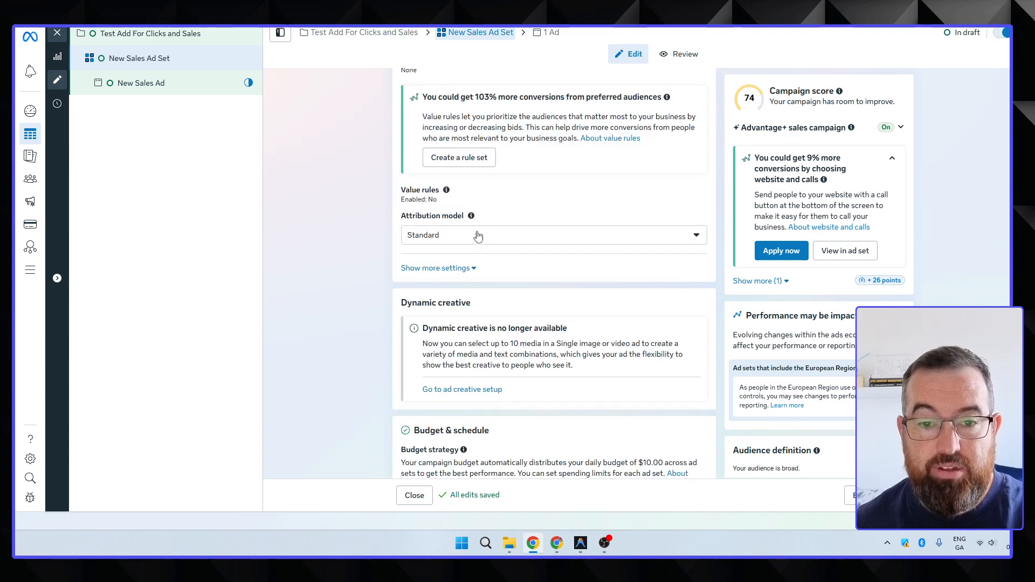
click(479, 235)
click(332, 317)
scroll(329, 334, down, 4)
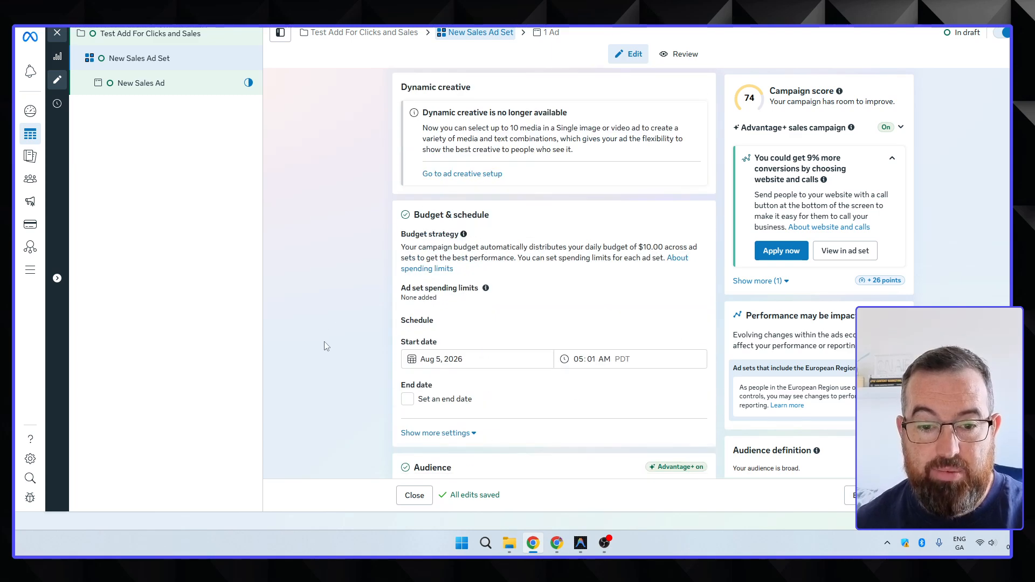
scroll(350, 318, down, 4)
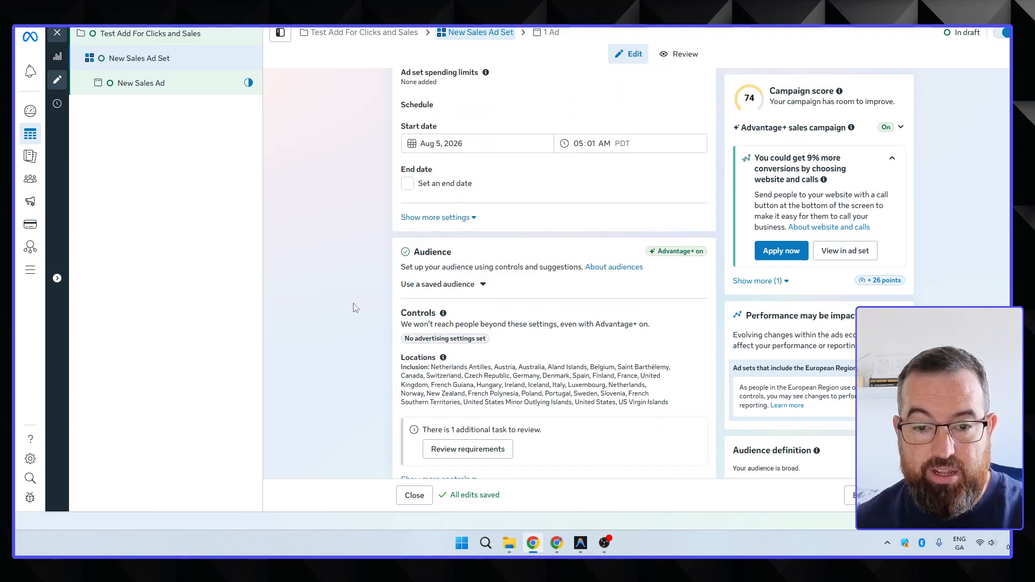
- Examine the ad set's audience controls, EU advertiser details, ad transparency and placement settings
scroll(571, 291, down, 2)
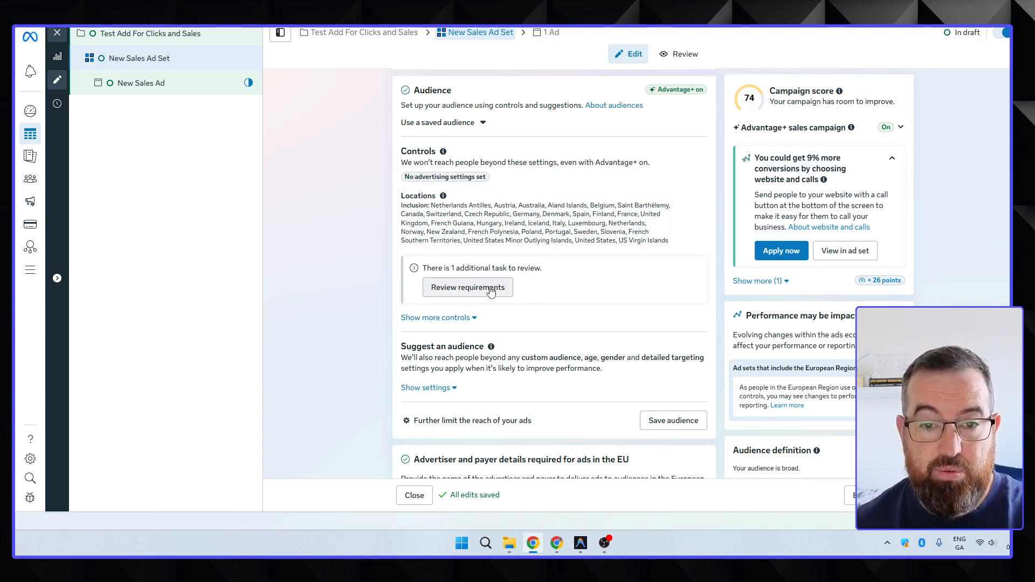
click(506, 292)
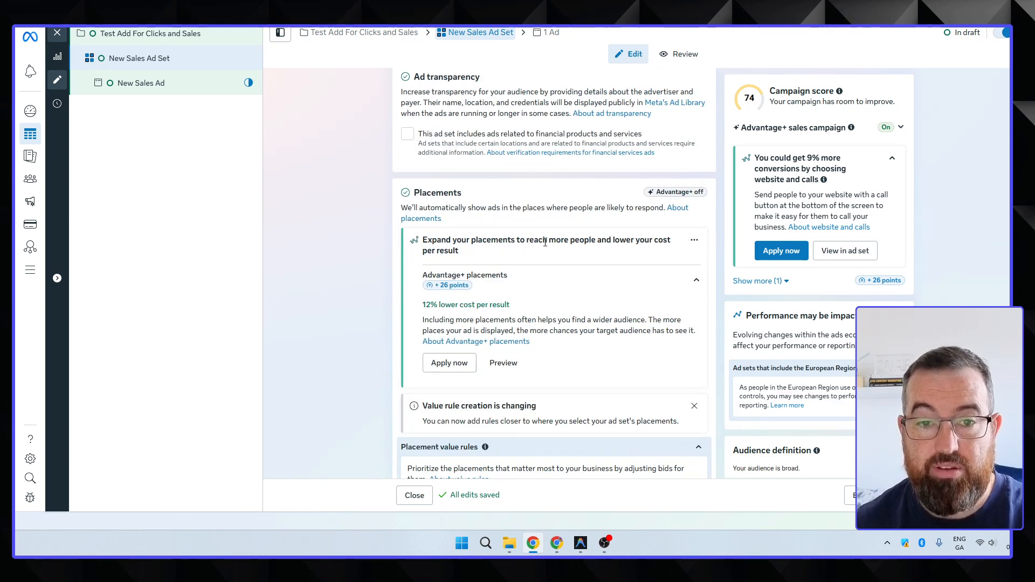
scroll(426, 171, up, 1)
scroll(496, 186, up, 5)
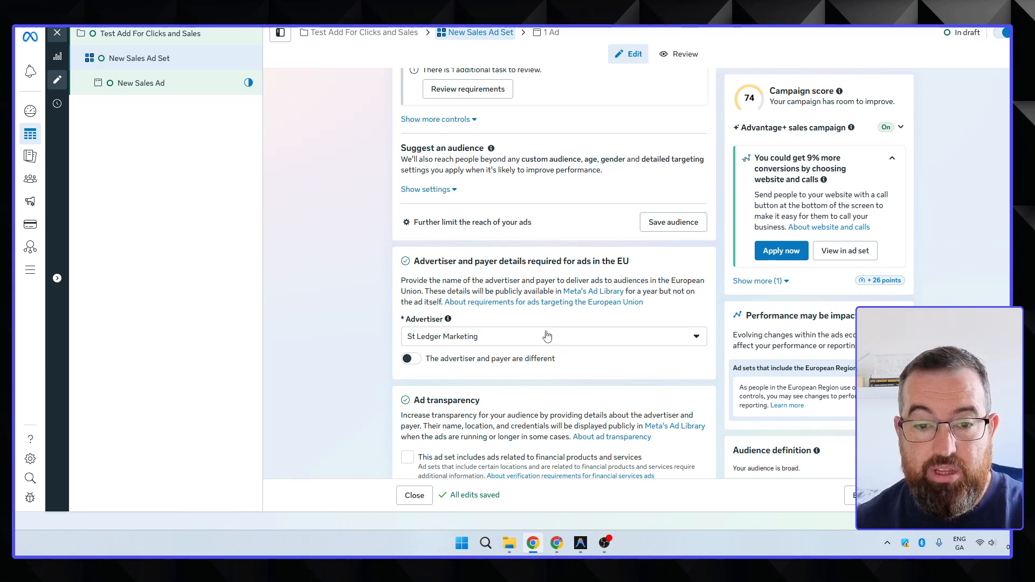
scroll(601, 338, down, 3)
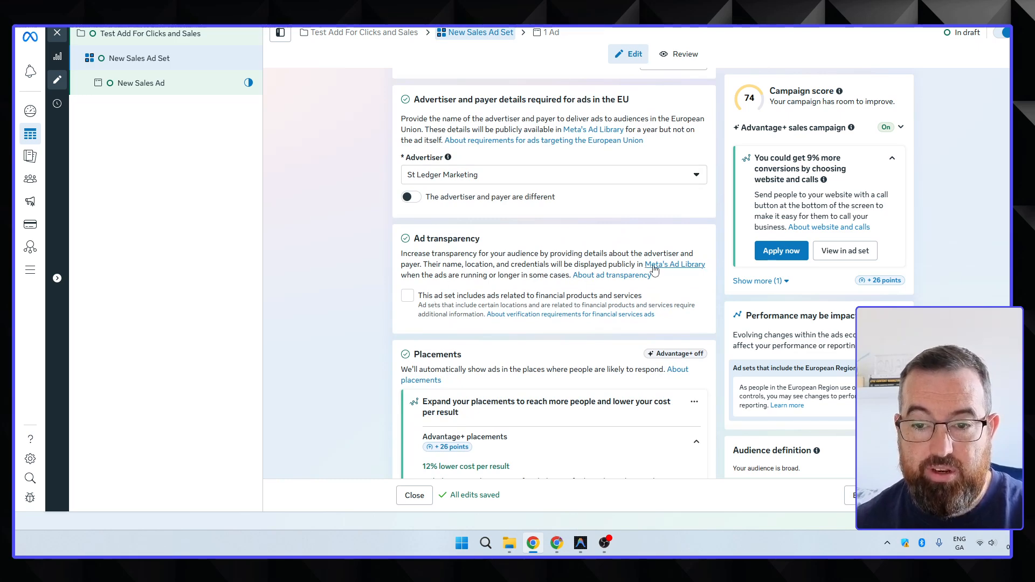
- Examine the ad set's placement recommendation and placement value rules, and collapse the Advantage+ placements suggestion
scroll(501, 277, down, 2)
scroll(580, 246, down, 2)
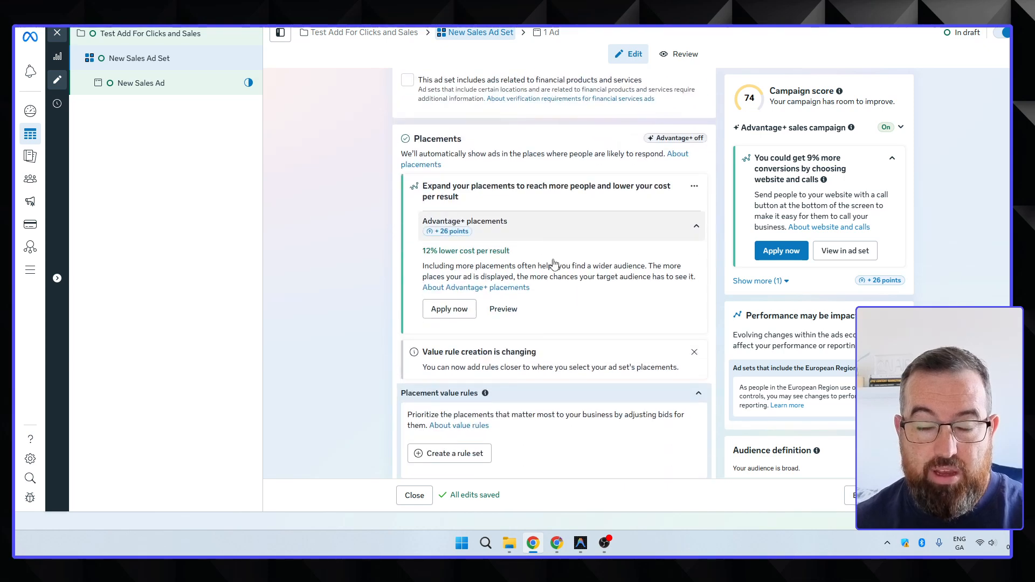
scroll(620, 302, down, 1)
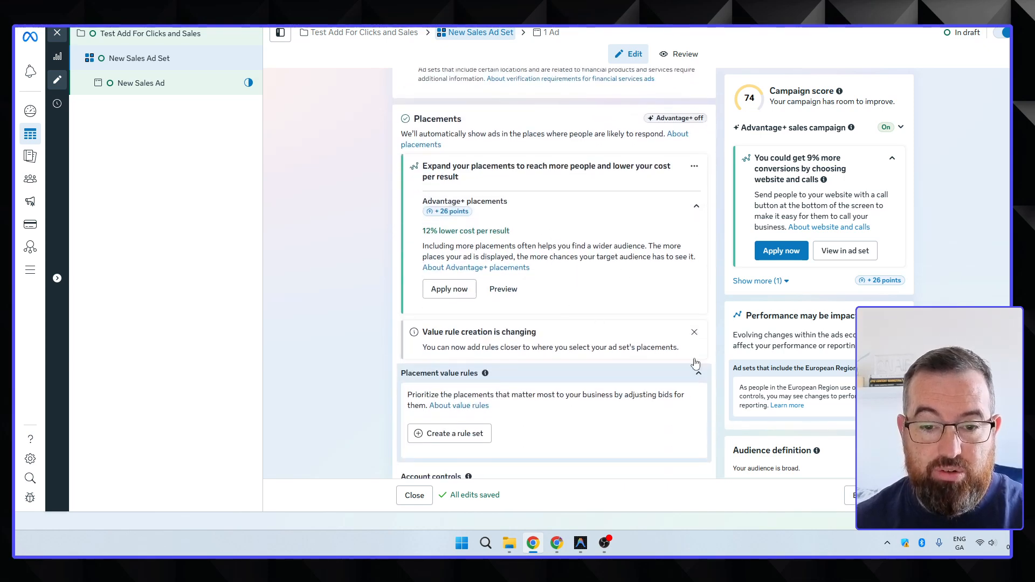
scroll(648, 264, up, 2)
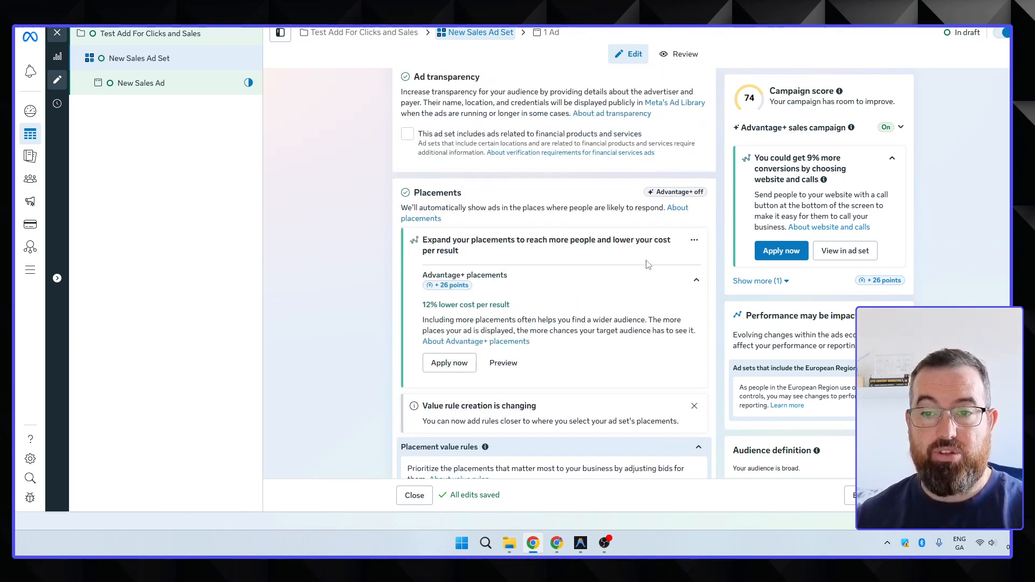
scroll(593, 231, down, 3)
scroll(580, 254, down, 1)
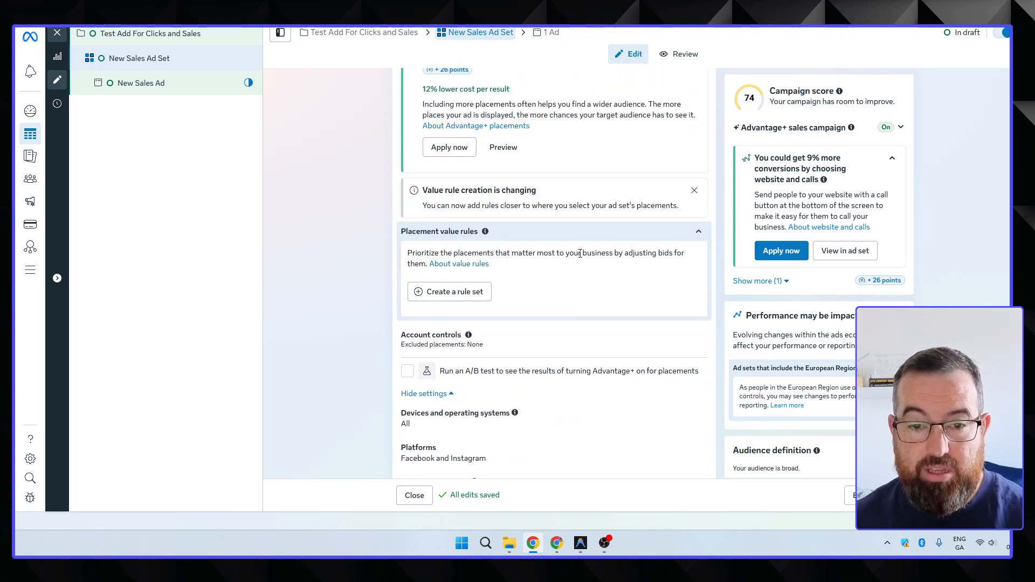
scroll(586, 249, up, 1)
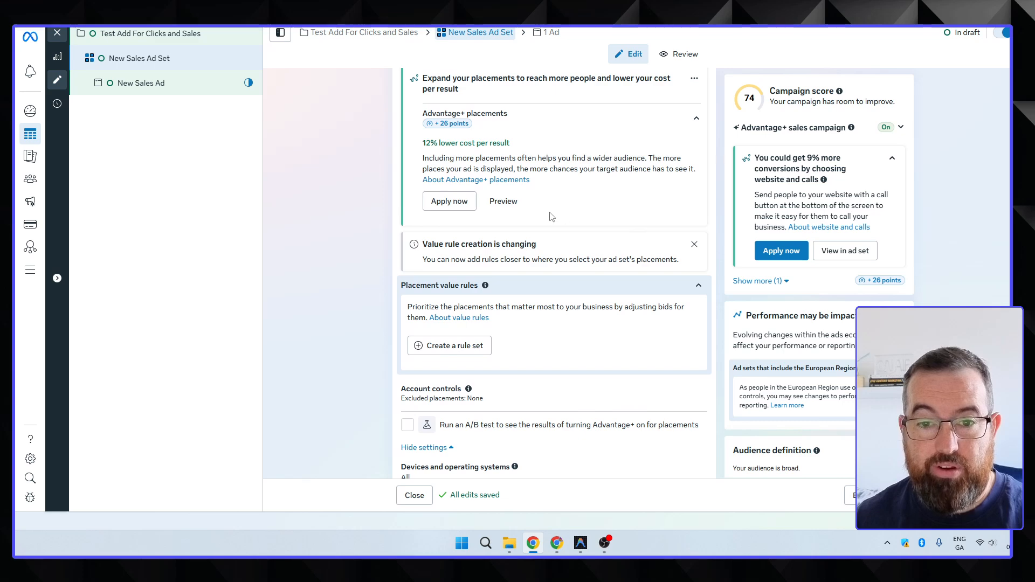
click(695, 120)
scroll(617, 228, up, 3)
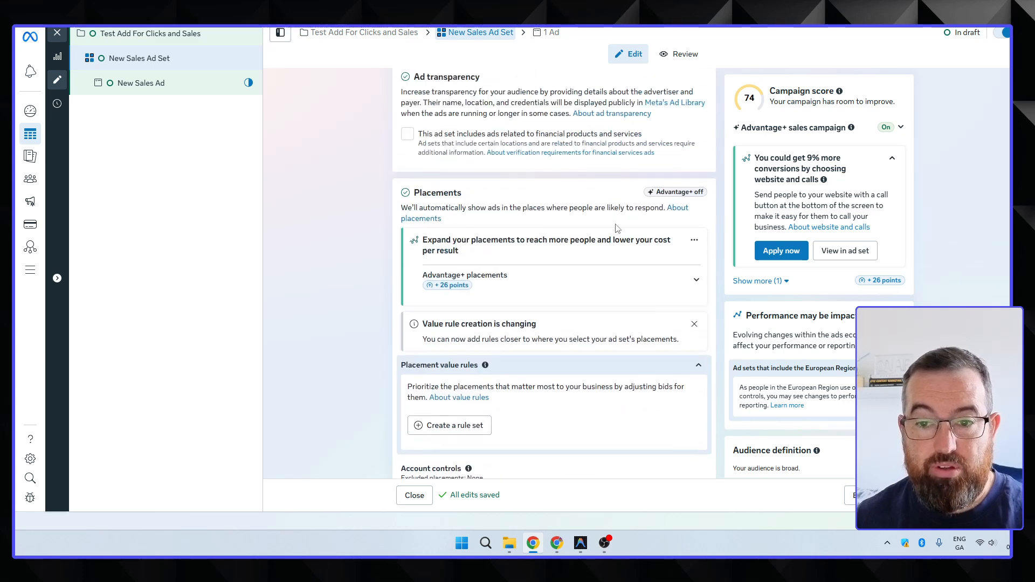
- Check the ad set's platform options, placement controls, limited spending option and skippable ads setting
scroll(617, 227, down, 5)
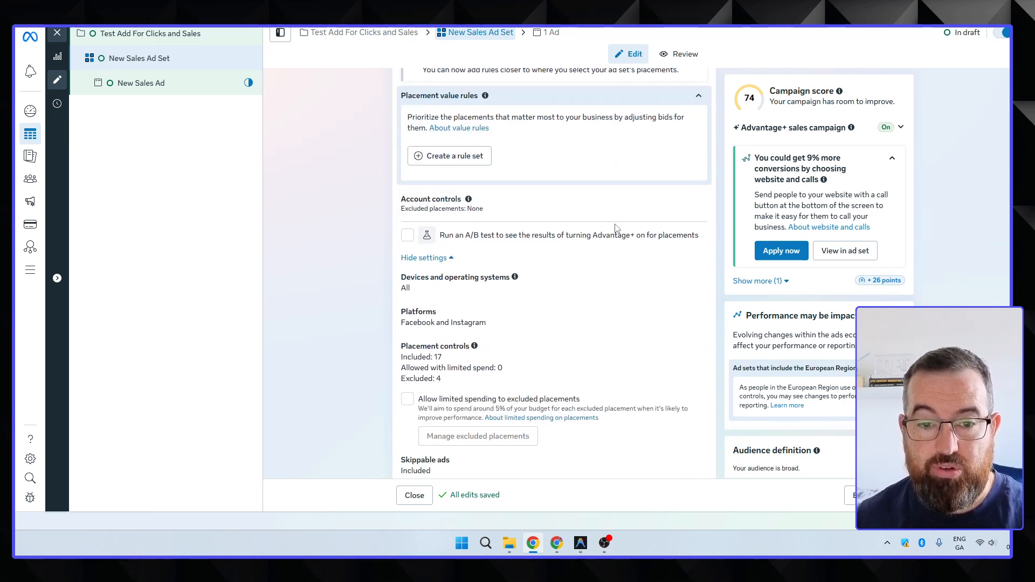
scroll(615, 269, down, 1)
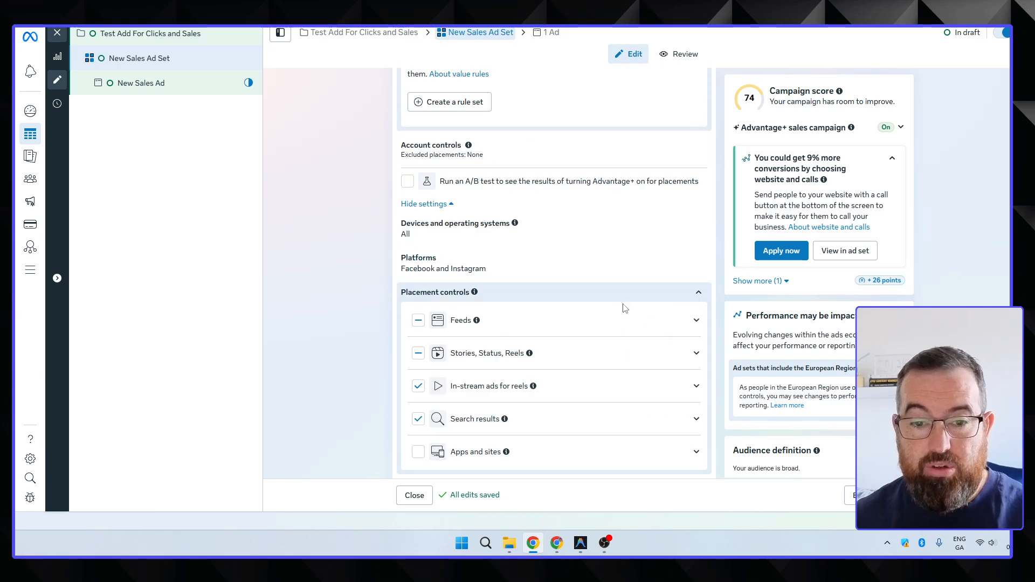
click(653, 270)
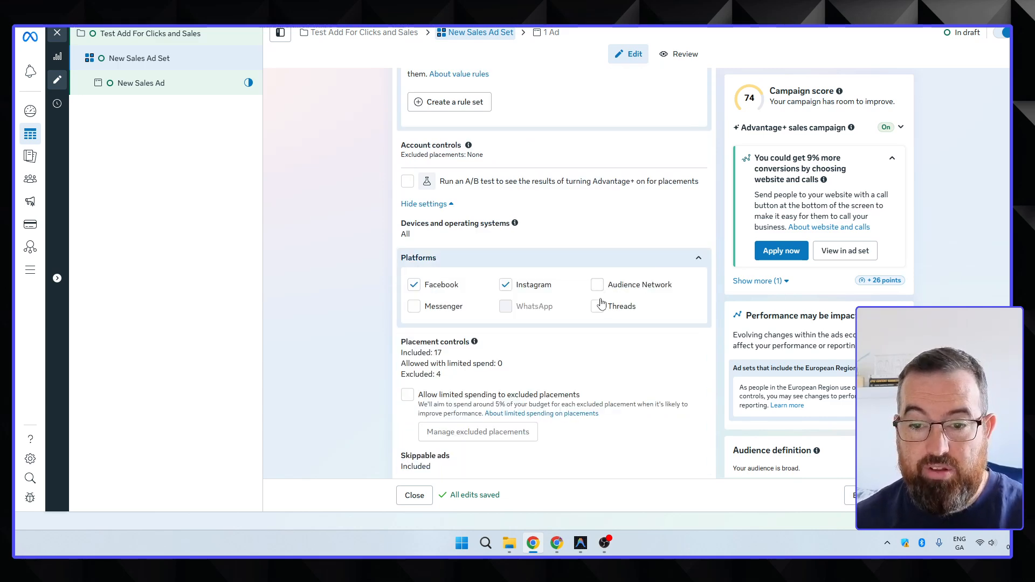
click(700, 261)
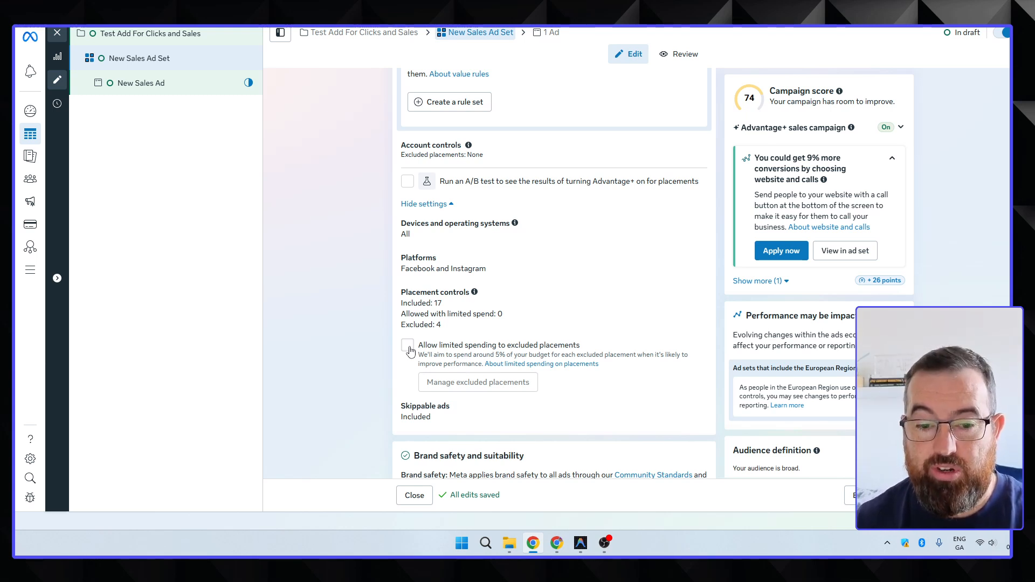
scroll(466, 310, down, 1)
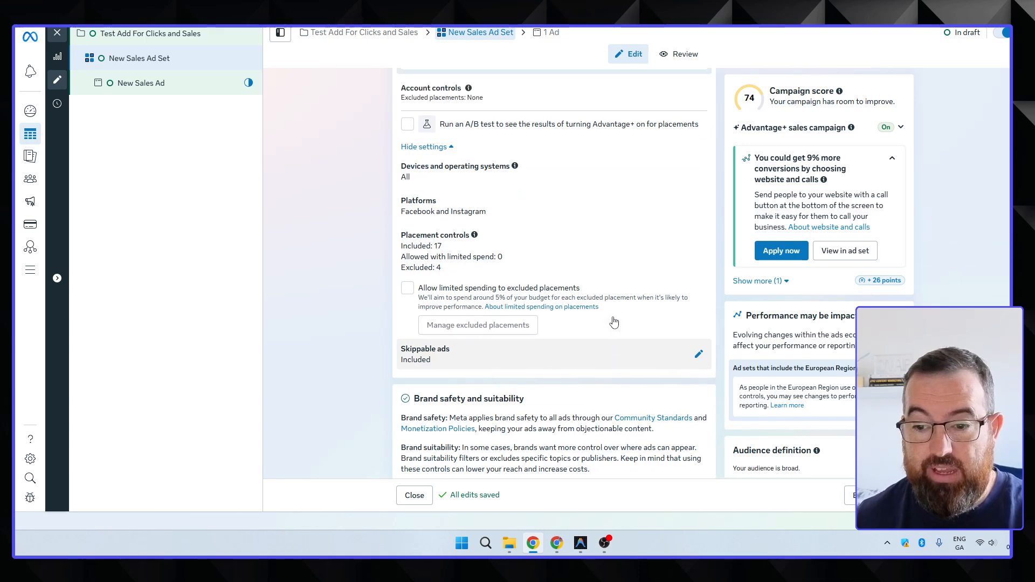
scroll(626, 319, up, 2)
scroll(636, 315, up, 3)
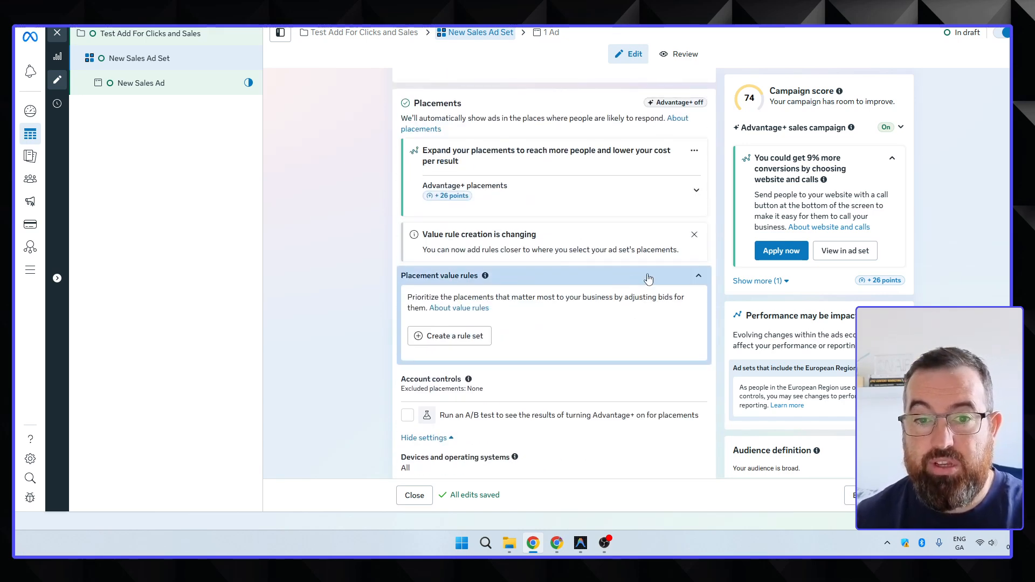
- Continue to the ad level and review the new ad's identity, ad setup, destination and ad creative sections
click(899, 496)
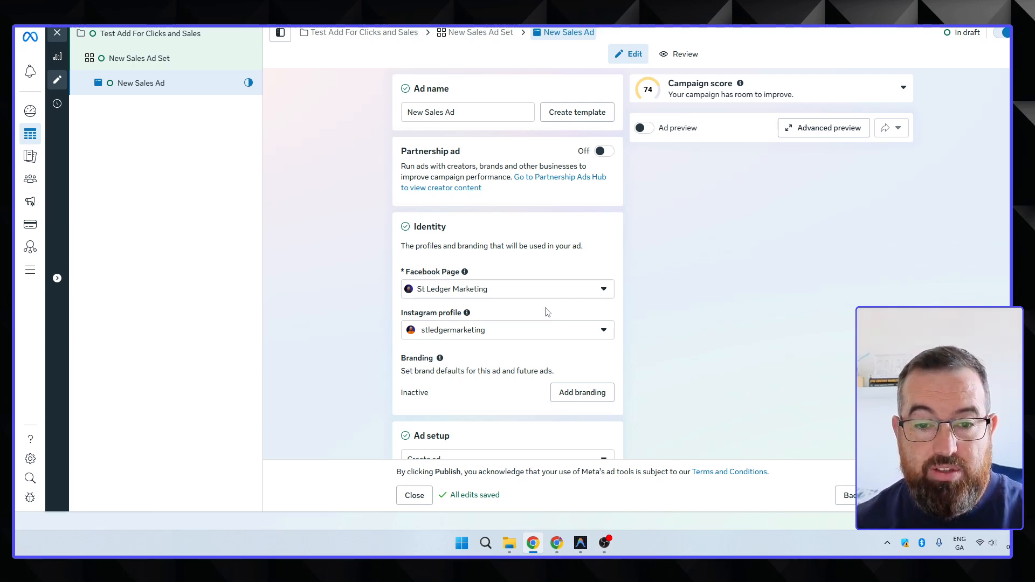
scroll(554, 285, down, 2)
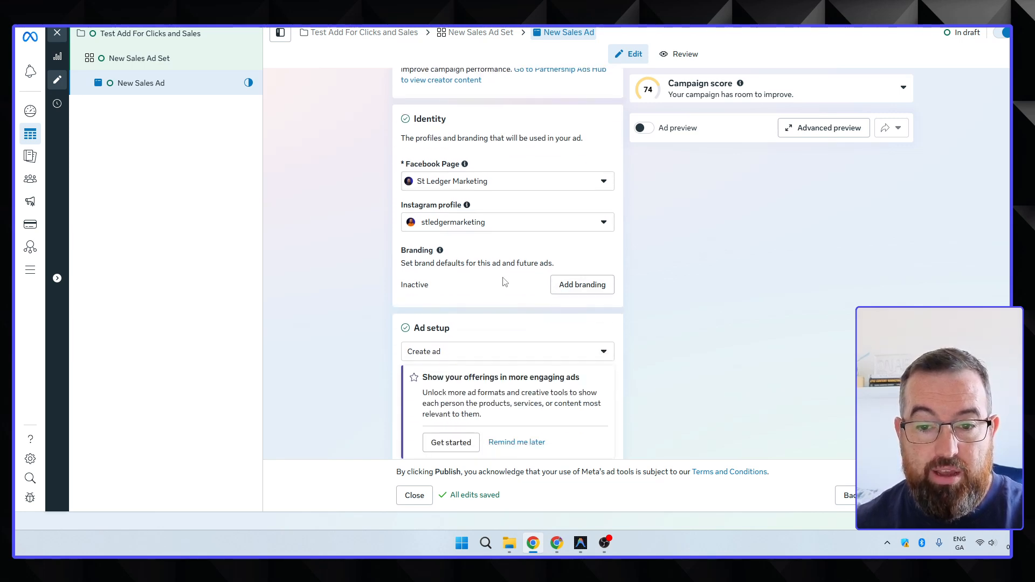
scroll(548, 259, down, 4)
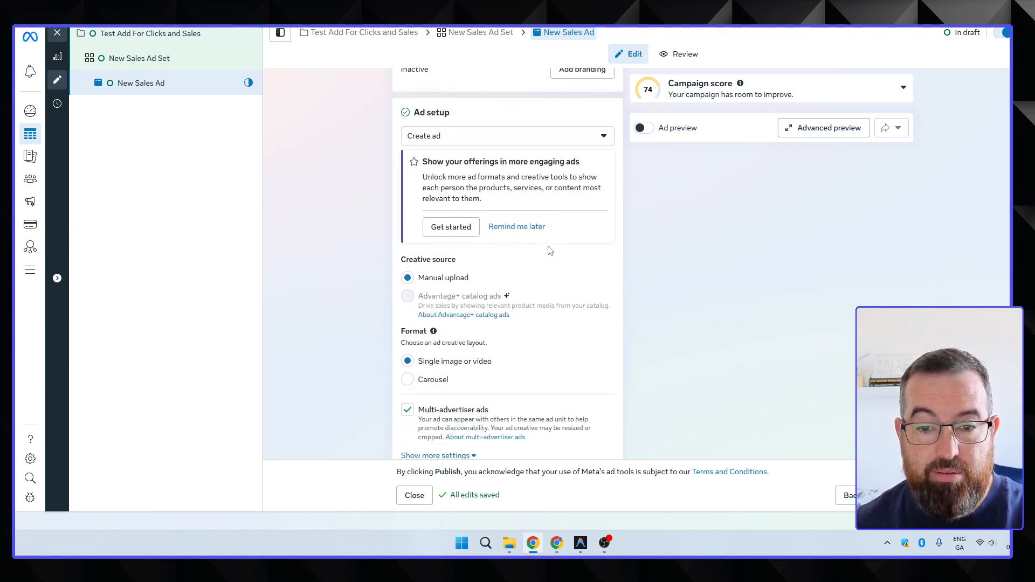
scroll(512, 241, down, 1)
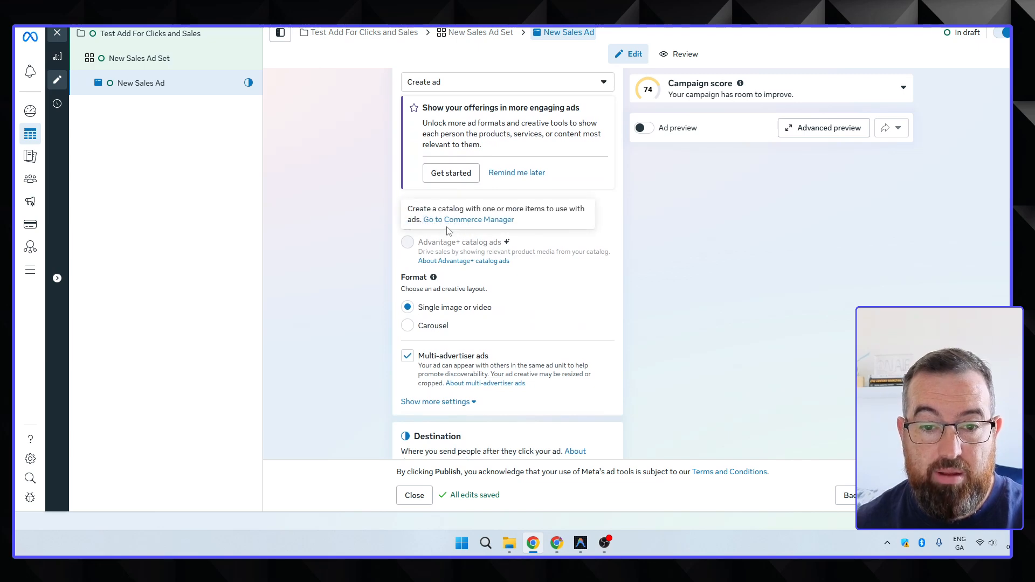
scroll(372, 250, down, 1)
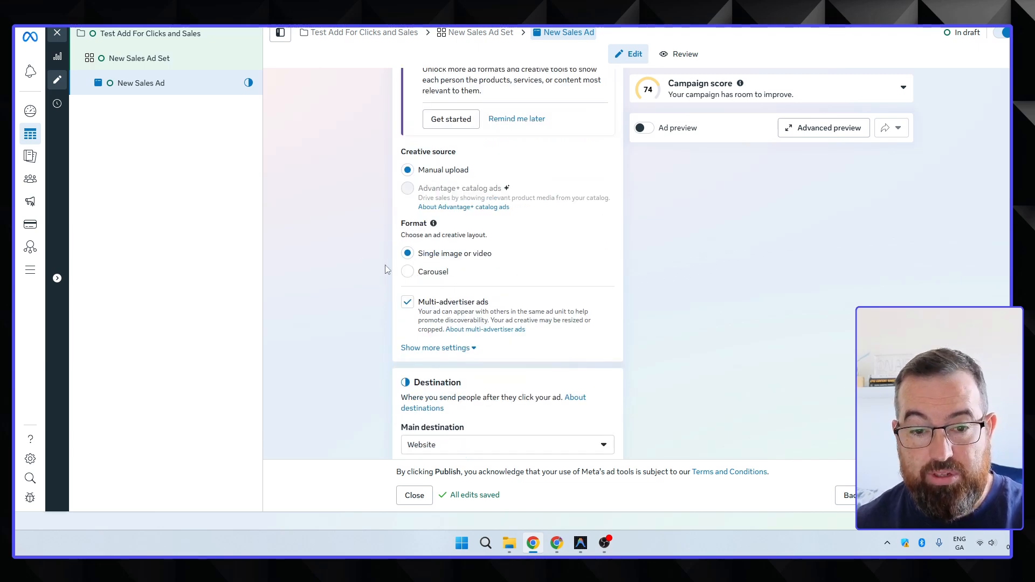
scroll(379, 269, down, 1)
scroll(379, 269, down, 3)
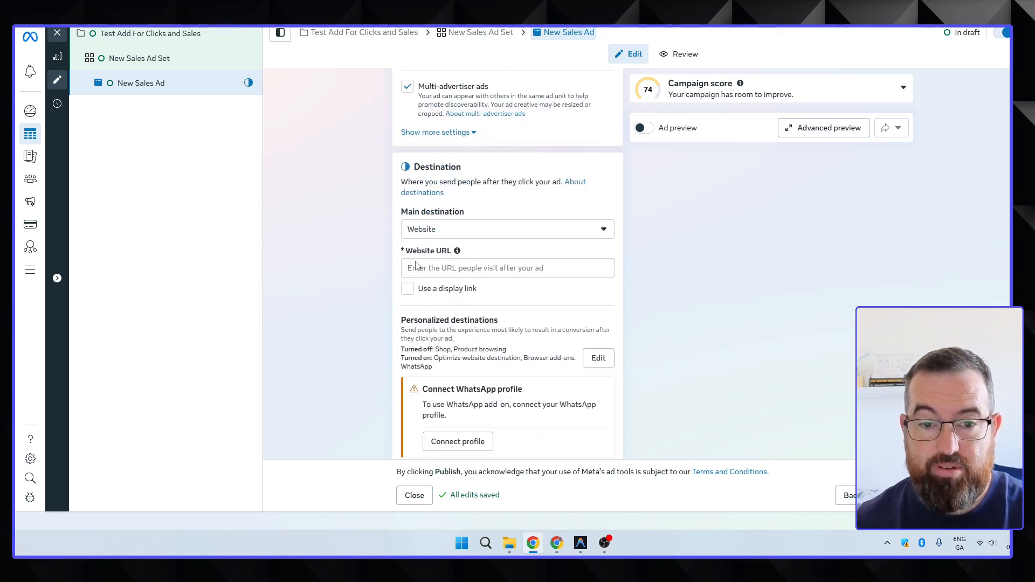
scroll(361, 276, down, 1)
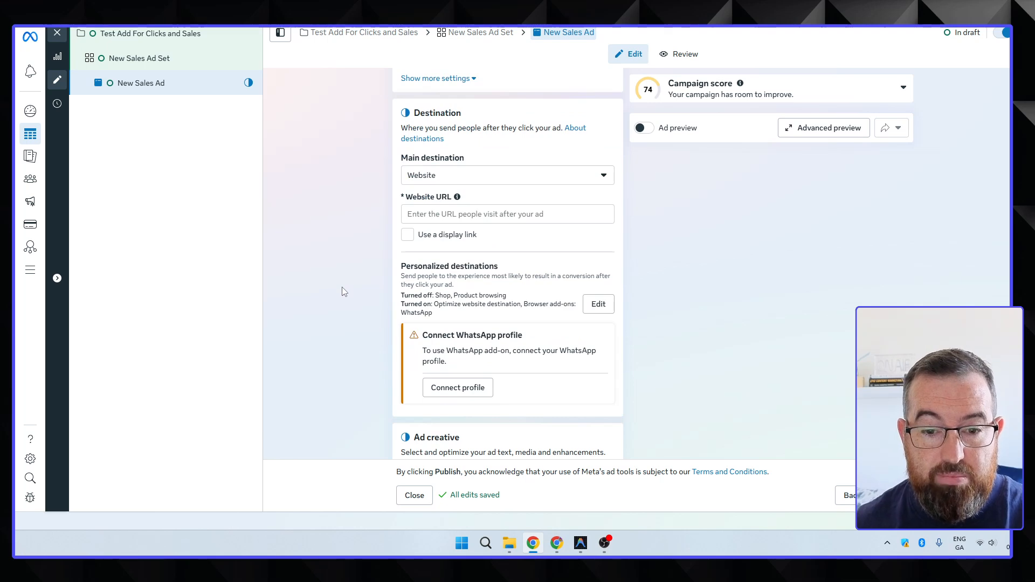
scroll(361, 285, down, 4)
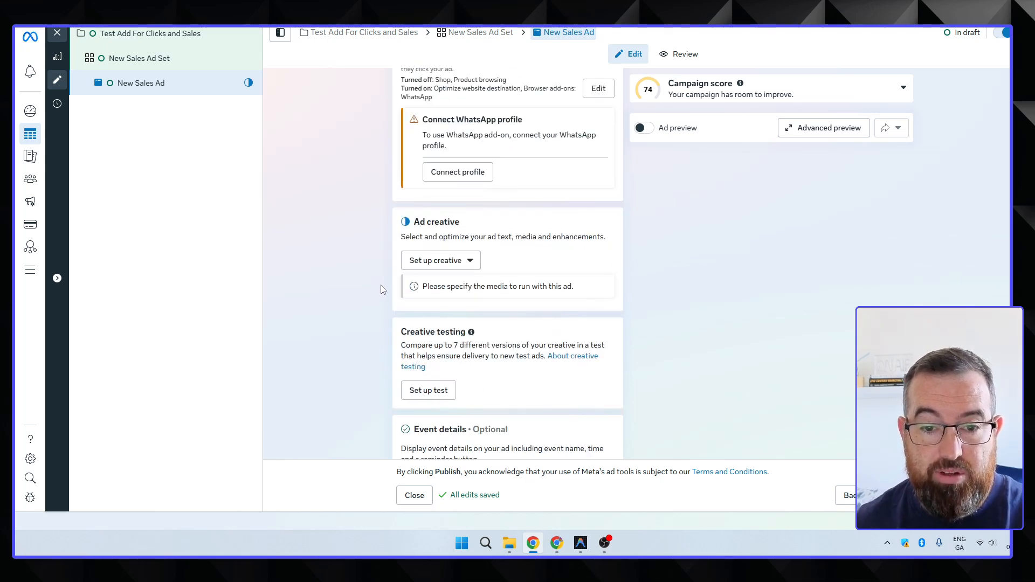
- Revisit the ad setup's engaging ads suggestion, creative source and format options, and return to the destination section
scroll(381, 288, up, 12)
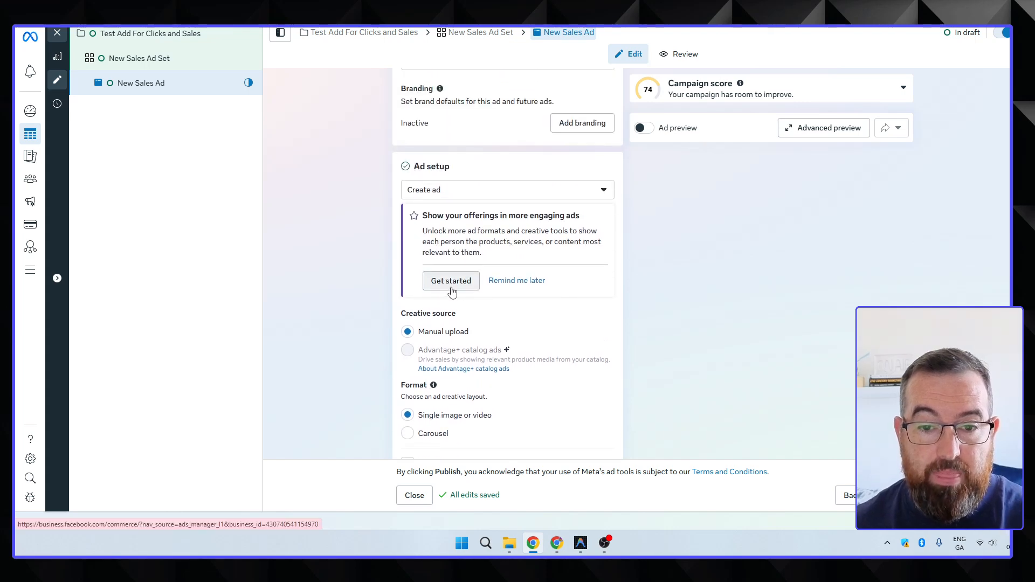
scroll(482, 243, up, 3)
scroll(480, 273, down, 4)
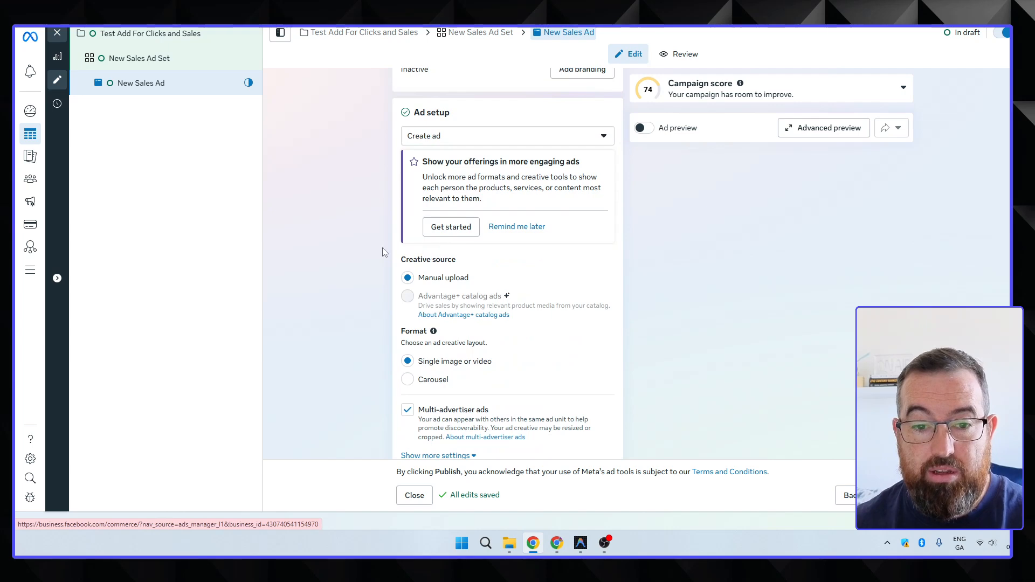
click(451, 226)
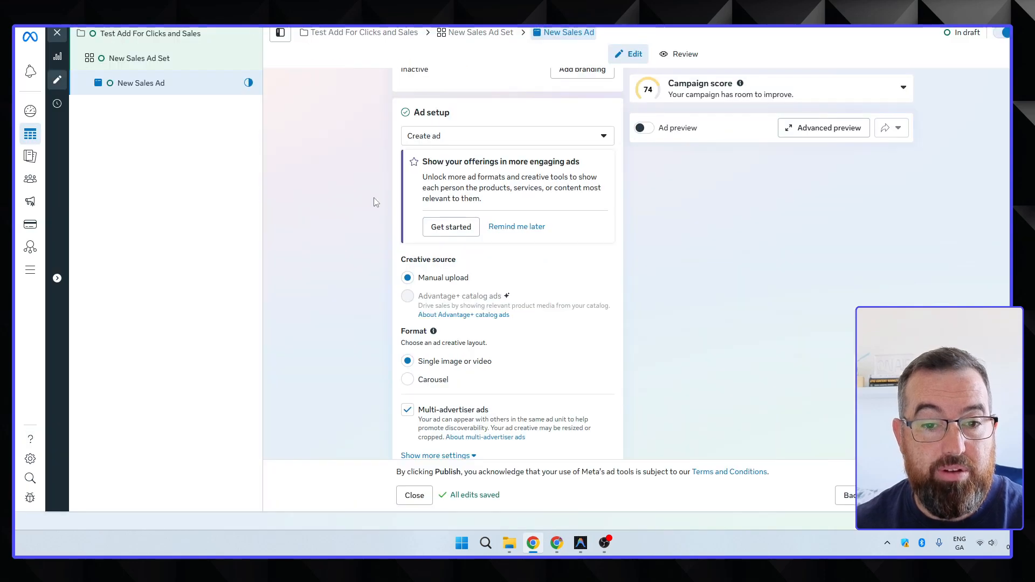
scroll(376, 280, down, 4)
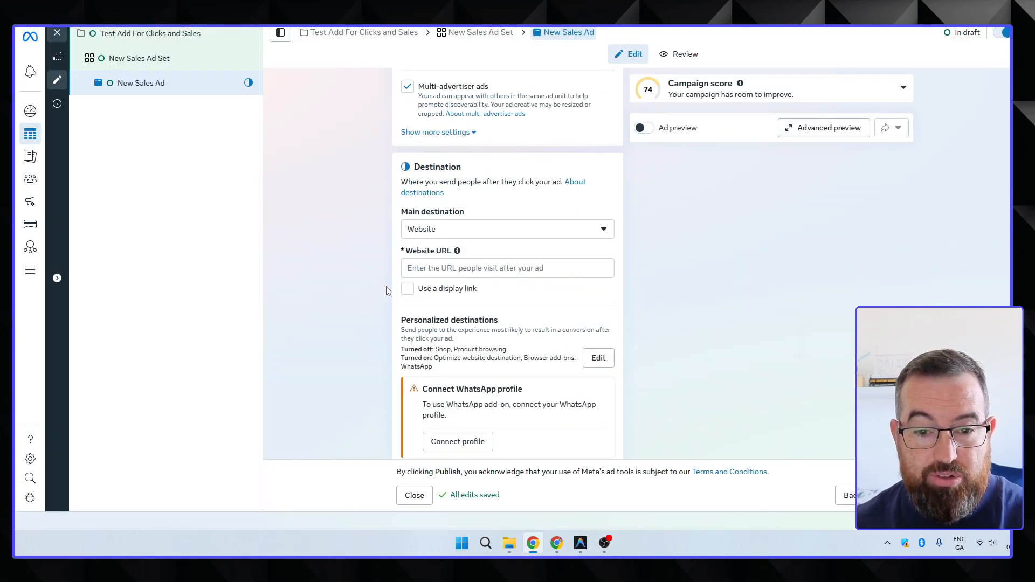
- Switch to the AI Marketing Hub page on Skool, look into the group's settings, and return to Ads Manager
click(557, 547)
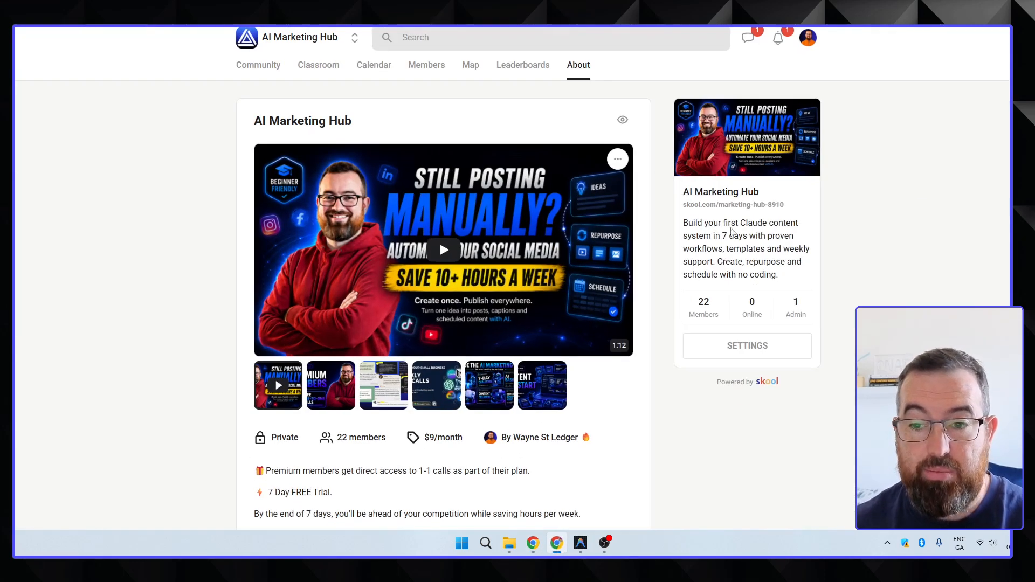
click(737, 347)
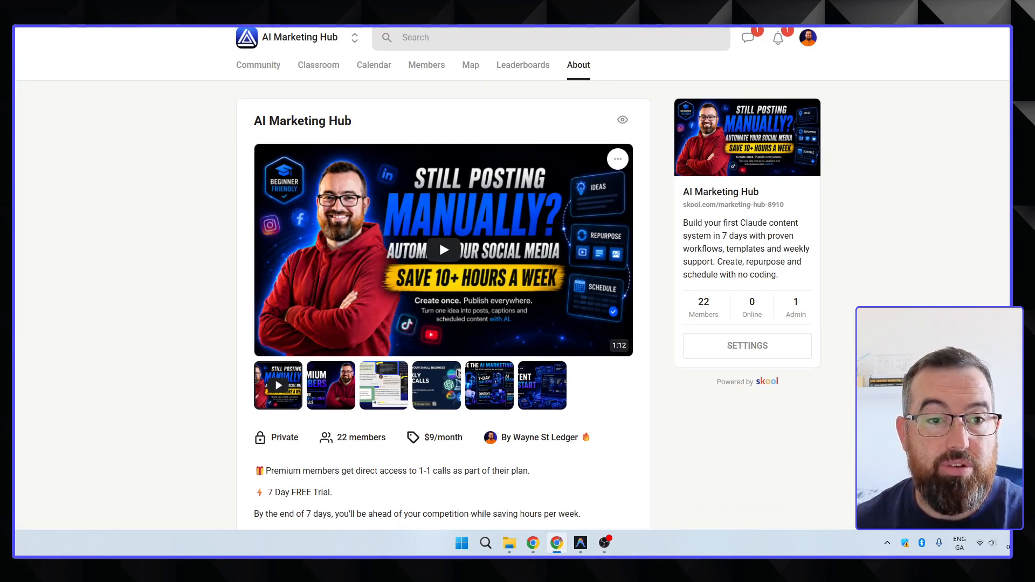
click(743, 347)
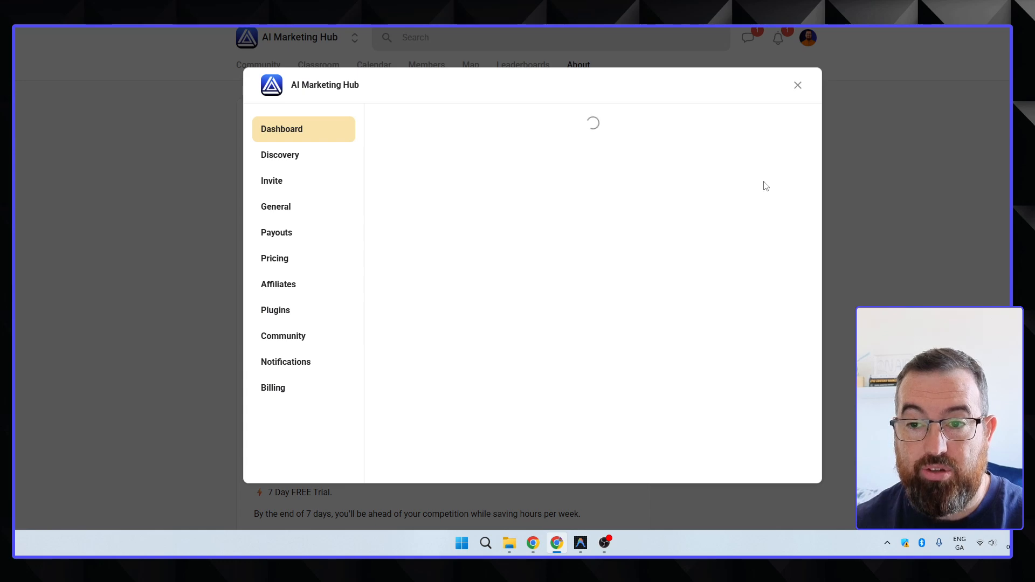
click(799, 86)
click(557, 544)
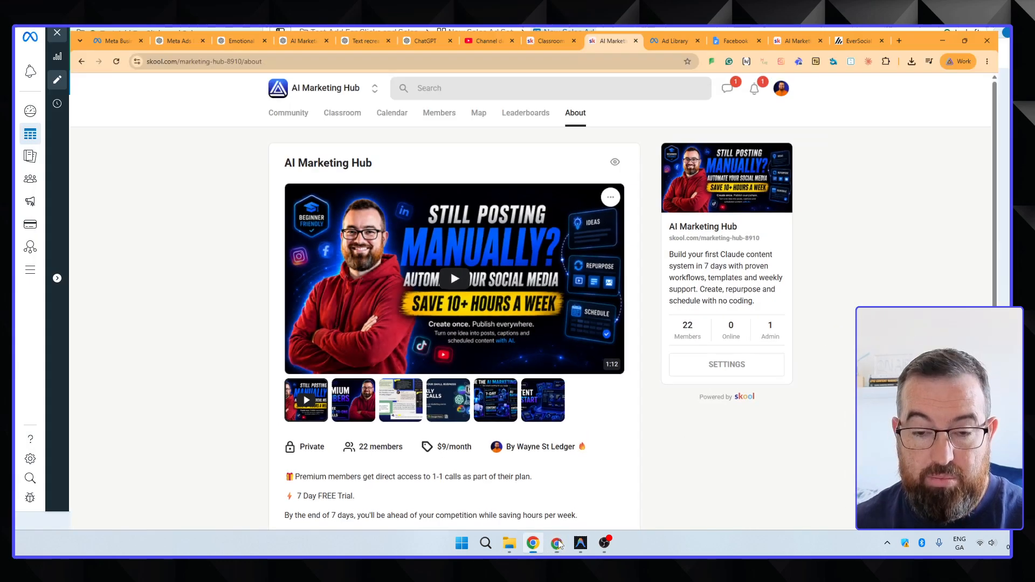
click(469, 264)
text(https://www.skool.com/marketing-hub-8918/about)
click(498, 231)
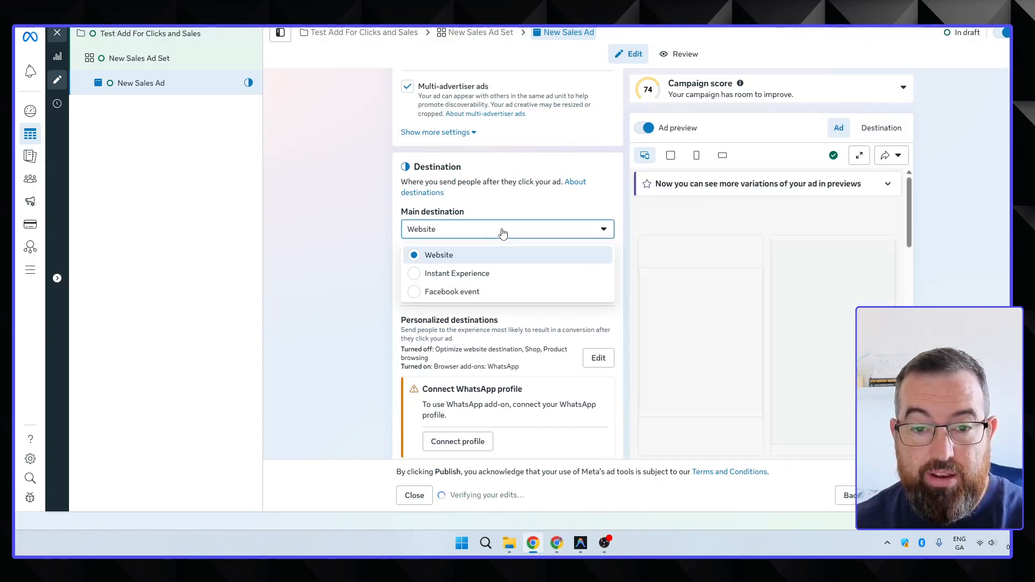
click(502, 231)
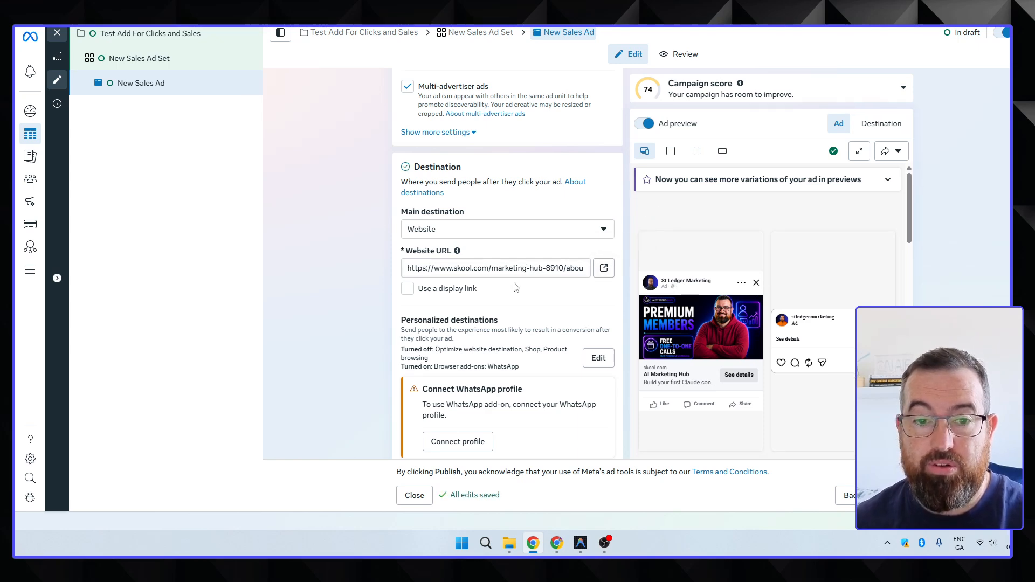
- Start setting up the ad creative as an image ad
scroll(515, 286, down, 2)
scroll(512, 291, down, 2)
click(466, 318)
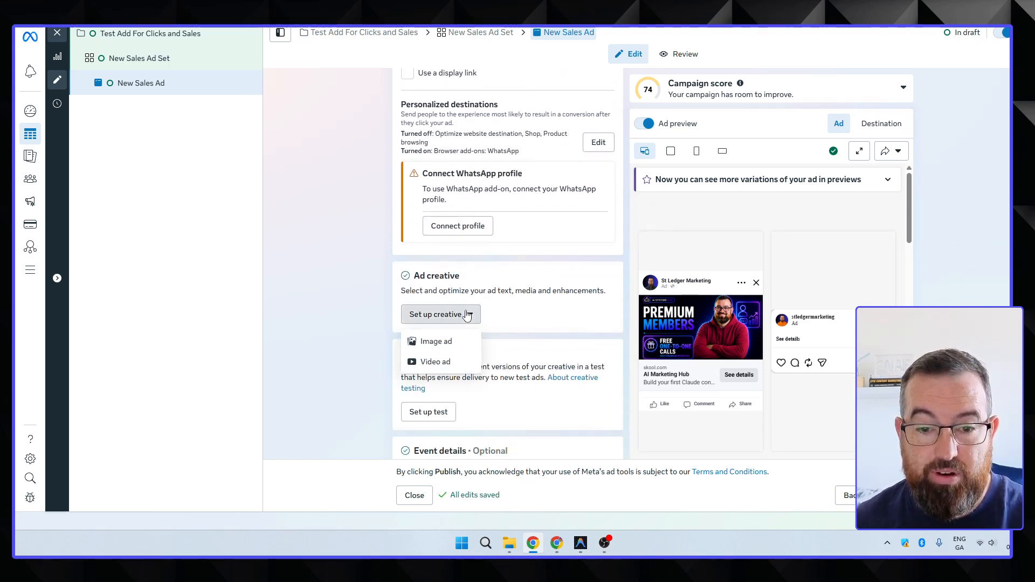
click(436, 342)
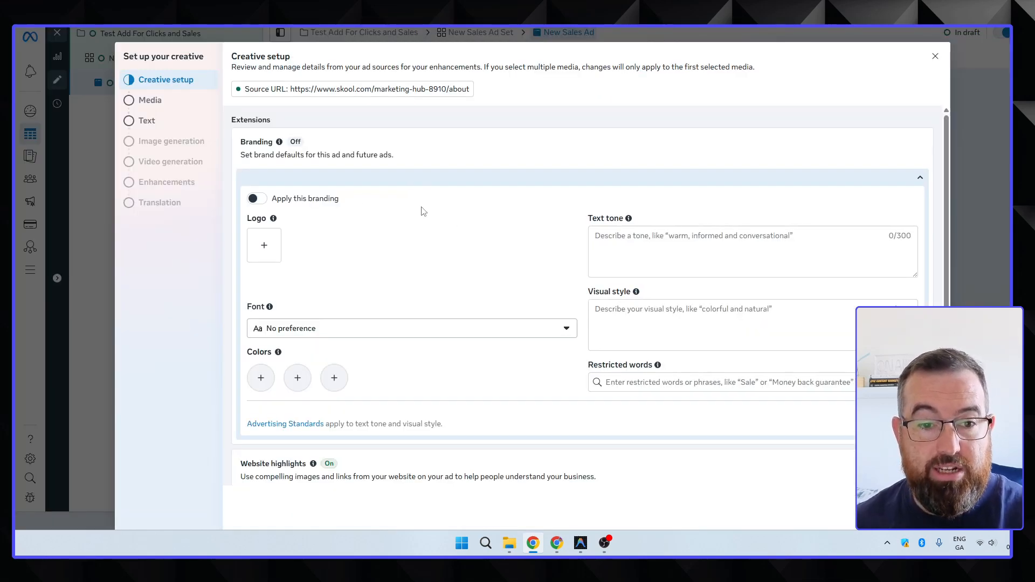
- Upload today's six ChatGPT images from the computer as media for the ad
click(150, 104)
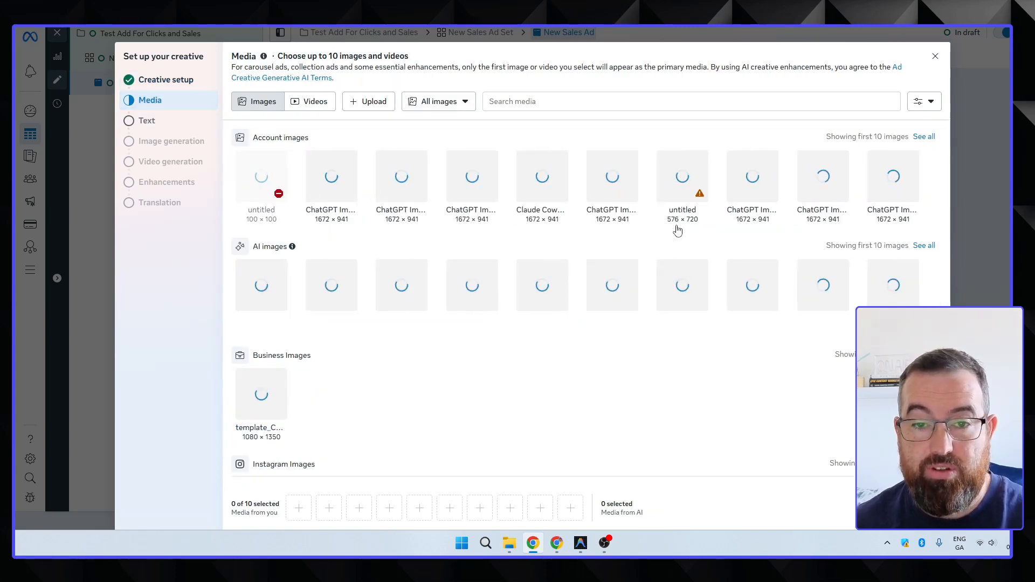
click(379, 102)
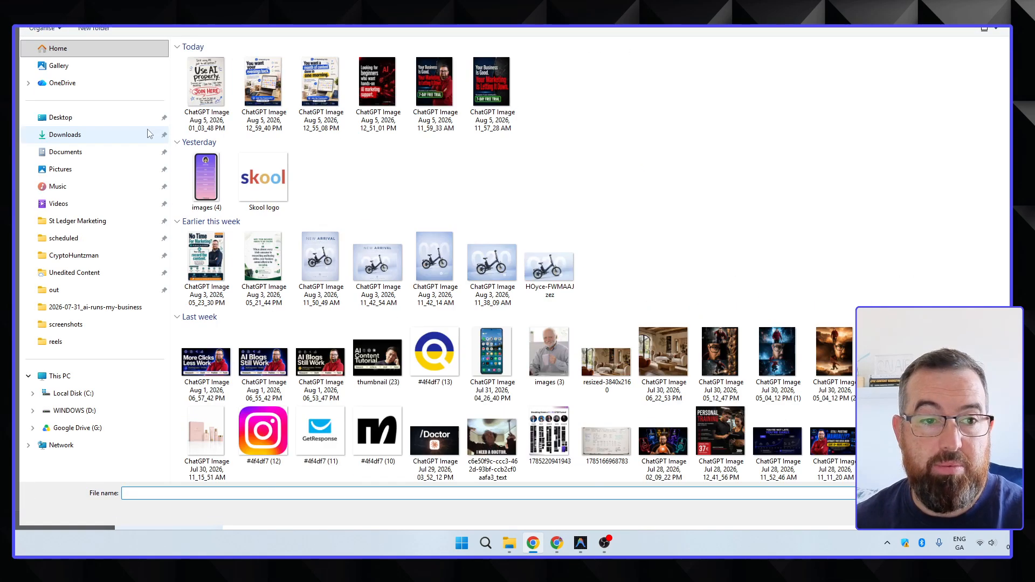
drag(594, 93, 198, 82)
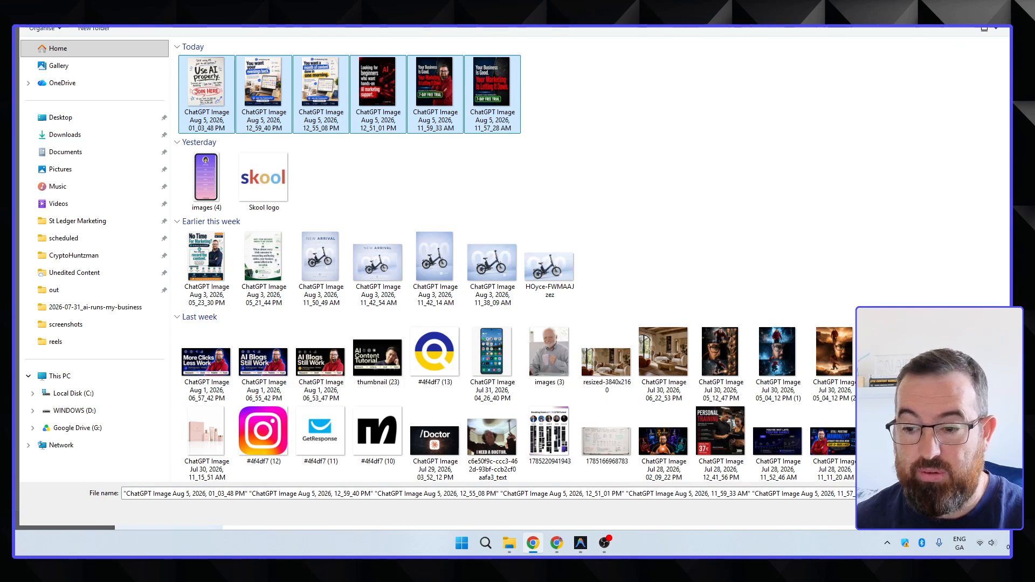
key(Return)
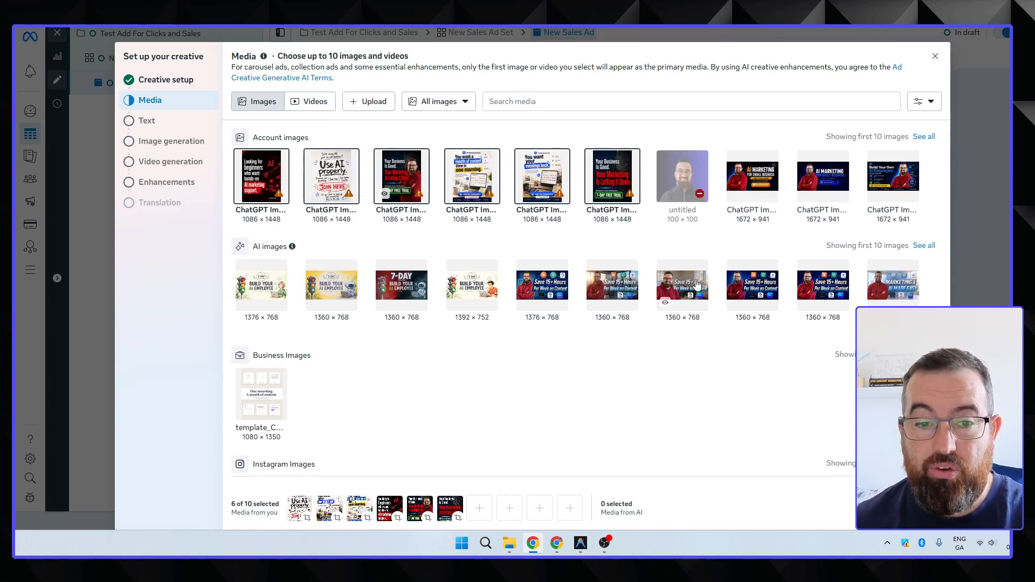
- Clear the media selection, select only the "Looking for beginners who want hands-on AI marketing support" image, and continue to the ad text
mouse_move(450, 508)
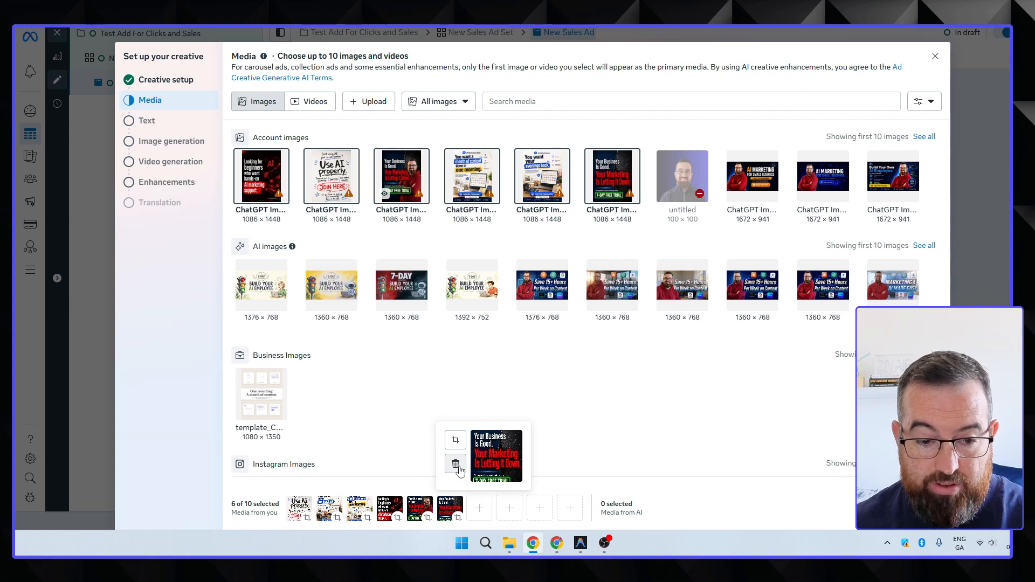
click(459, 467)
click(425, 464)
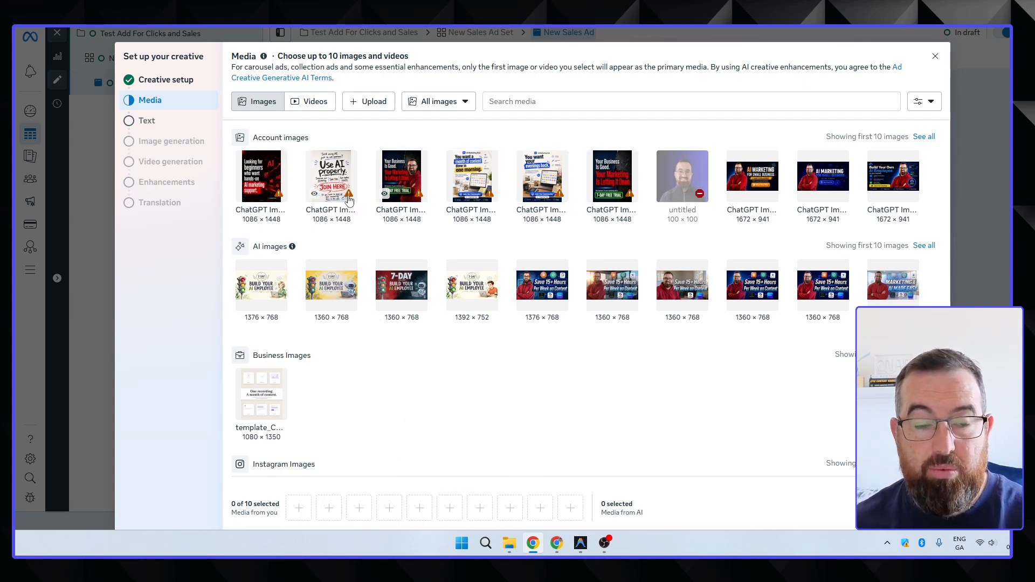
click(258, 172)
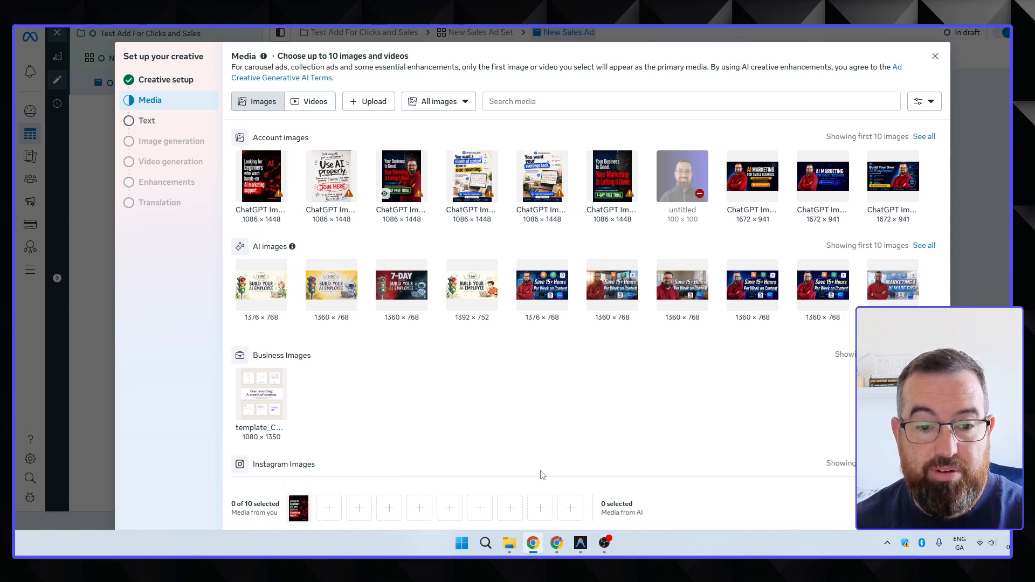
click(922, 509)
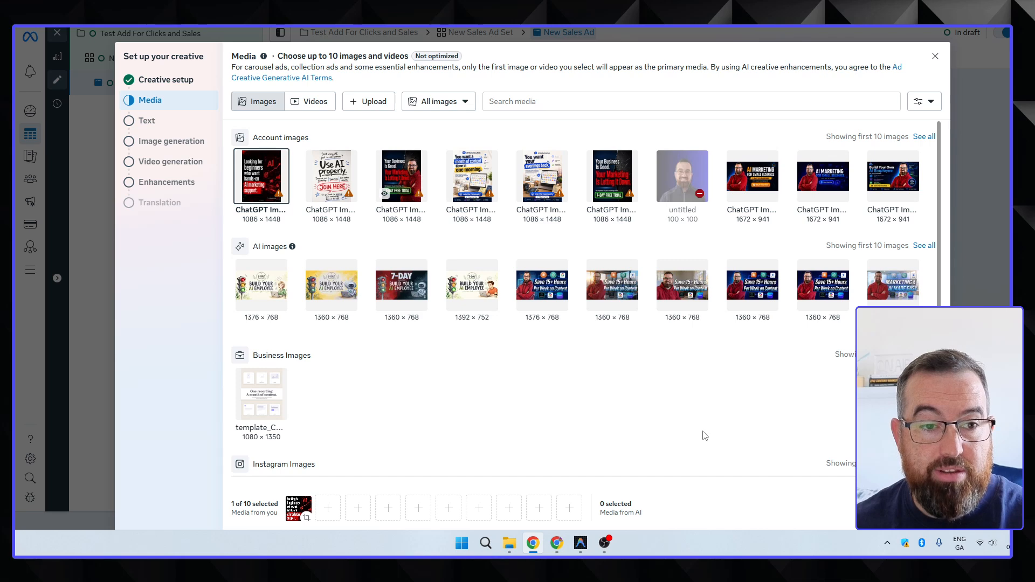
- Copy the full group description from the AI Marketing Hub about page on Skool, leave it unedited, and return to Ads Manager
mouse_move(556, 549)
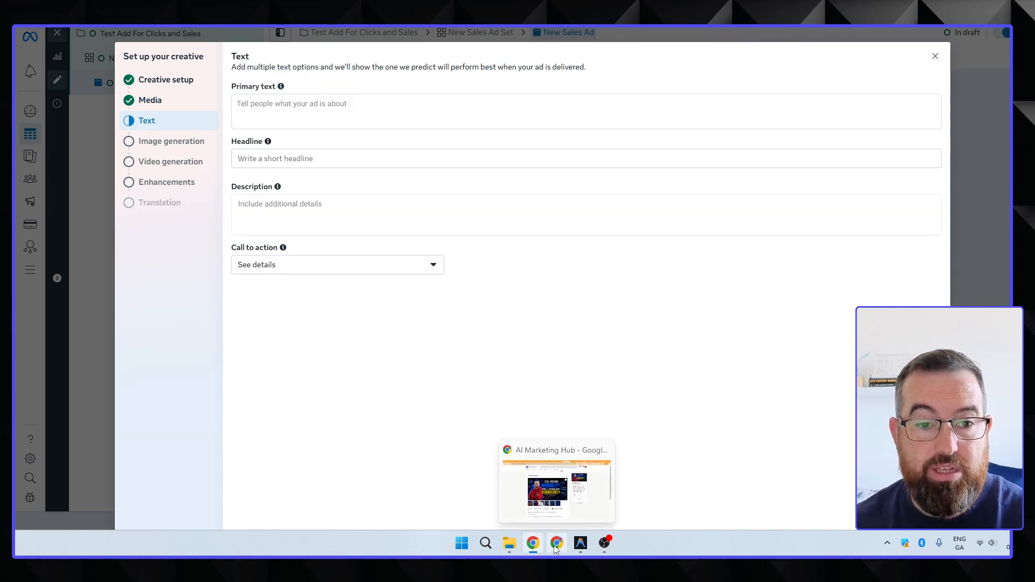
click(342, 109)
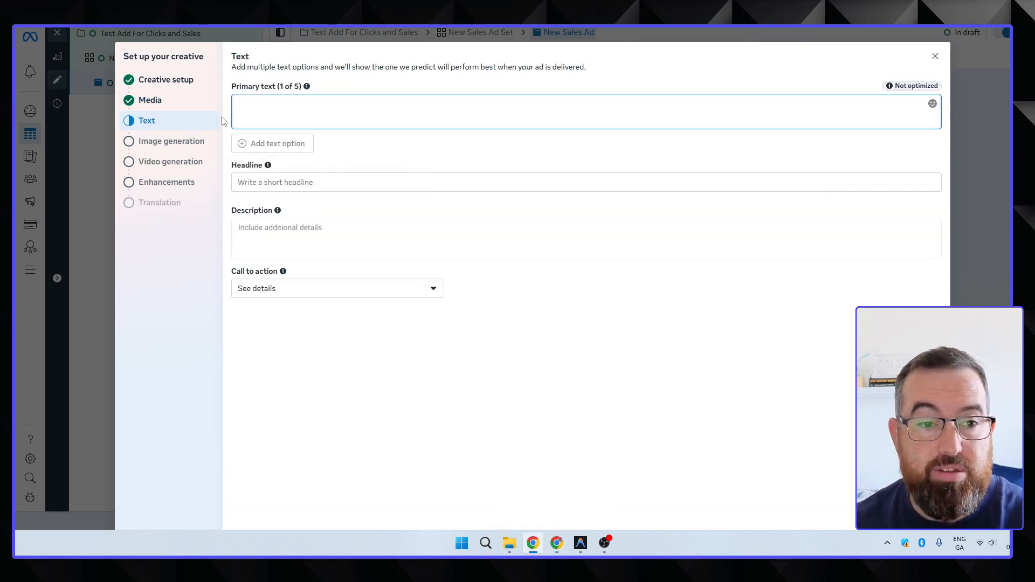
click(164, 128)
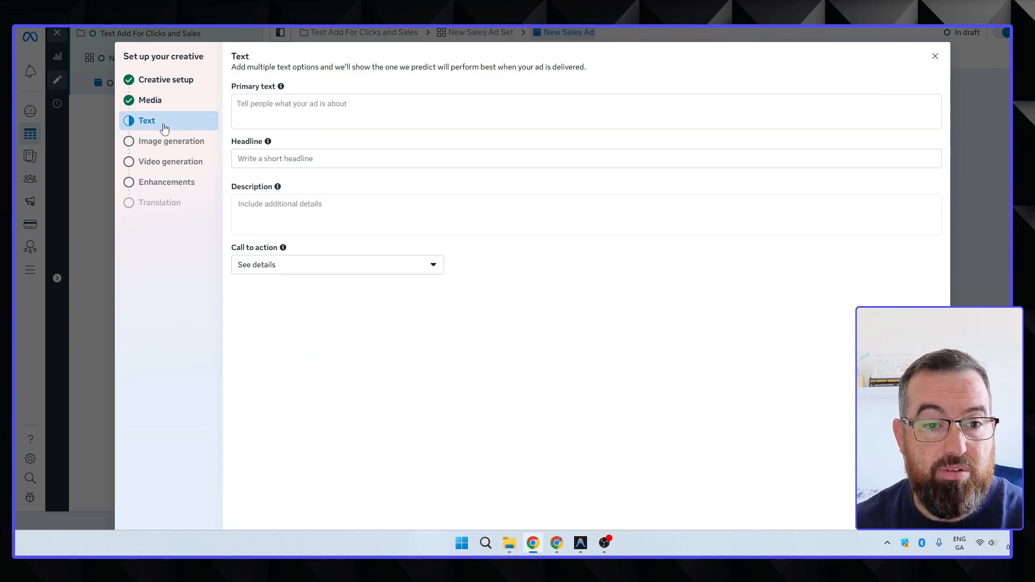
click(240, 199)
click(564, 548)
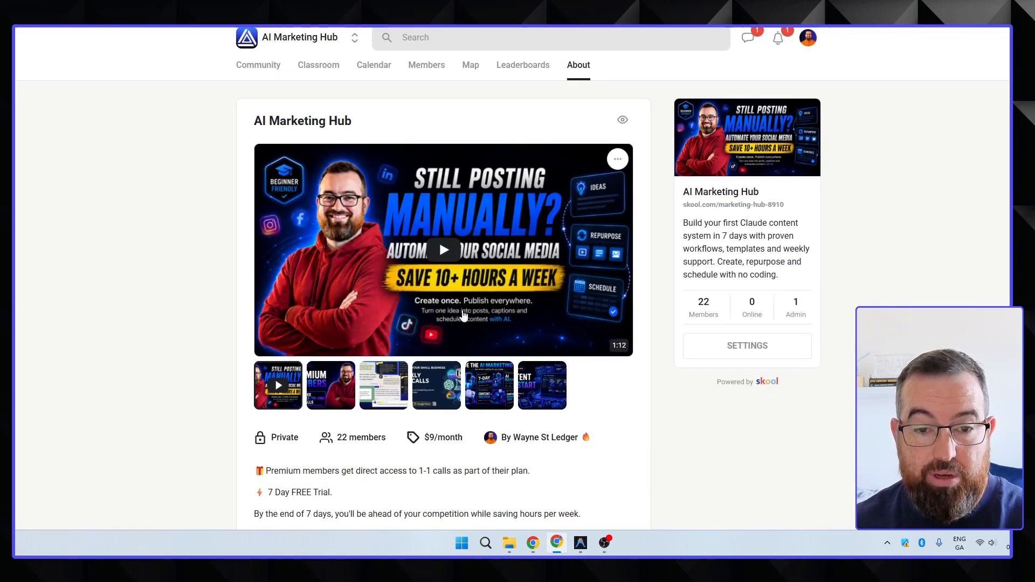
scroll(442, 339, down, 5)
click(316, 259)
key(ctrl+a)
scroll(324, 256, down, 2)
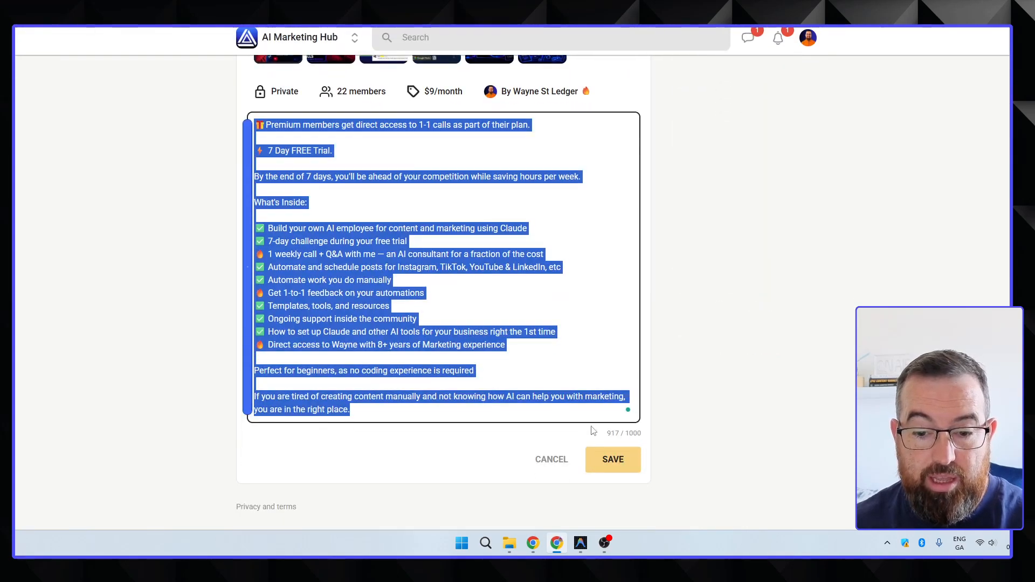
click(555, 460)
click(557, 543)
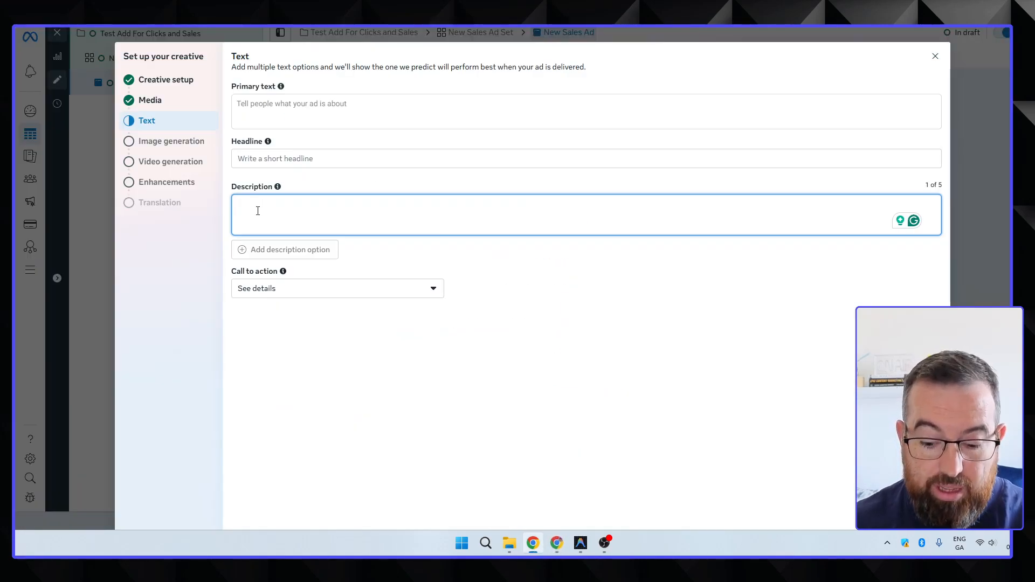
- Paste the copied text as the ad description and use its line "Premium members get direct access to 1-1 calls as part of their plan." as primary text
key(ctrl+v)
scroll(276, 365, down, 2)
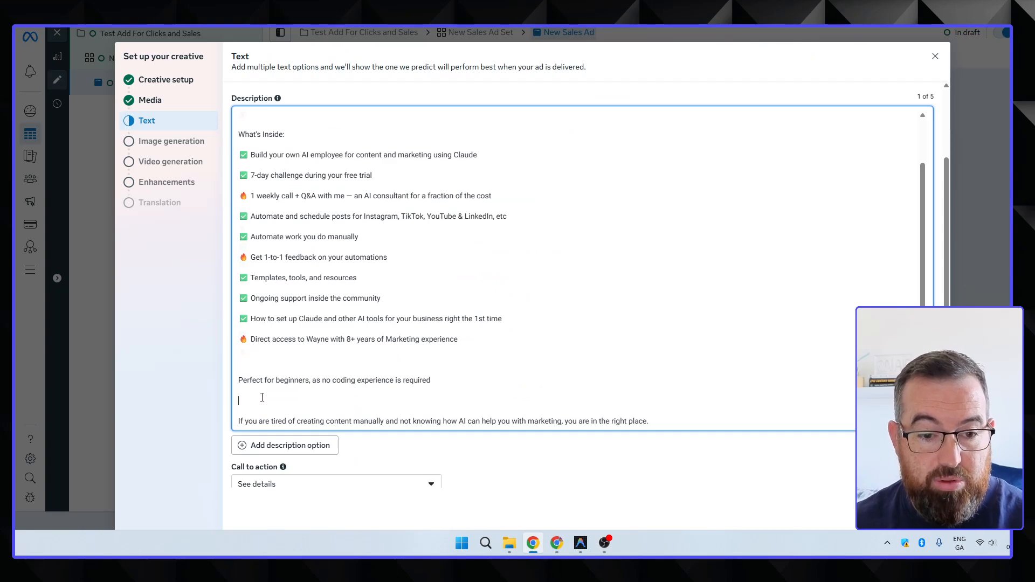
scroll(265, 402, up, 5)
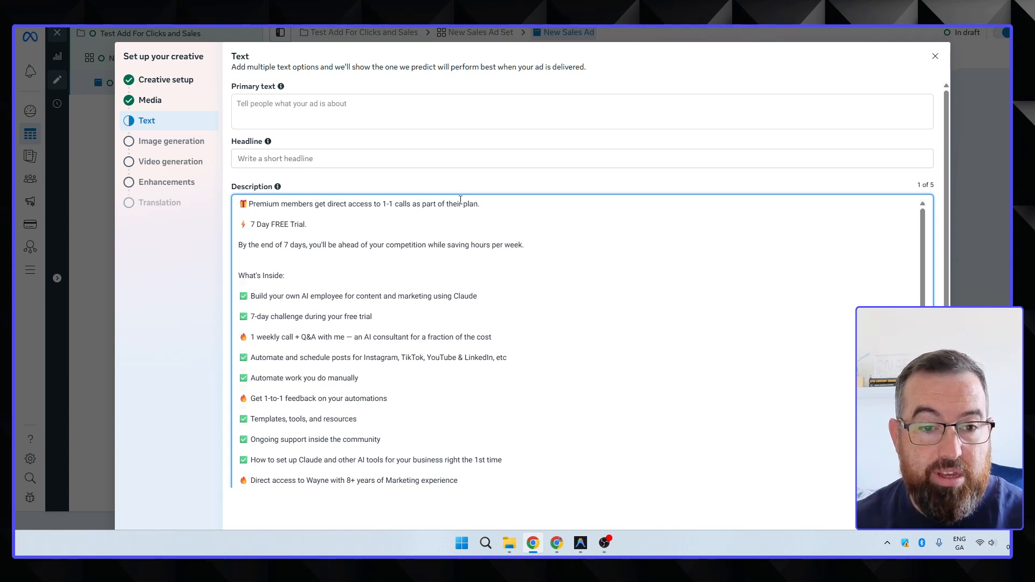
drag(486, 207, 296, 207)
click(416, 156)
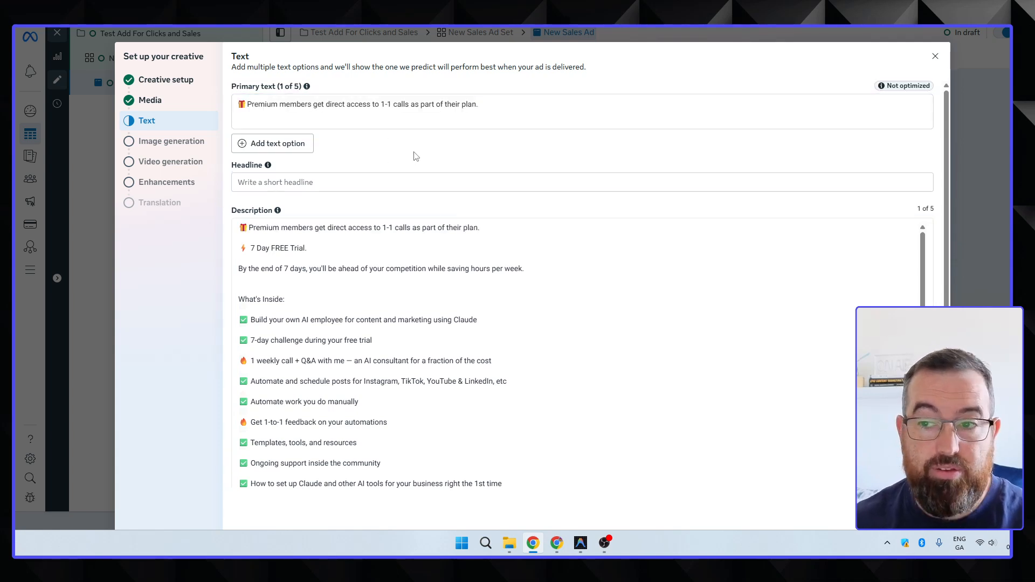
- Set the ad's call to action to Learn more and continue to image generation
scroll(582, 270, down, 2)
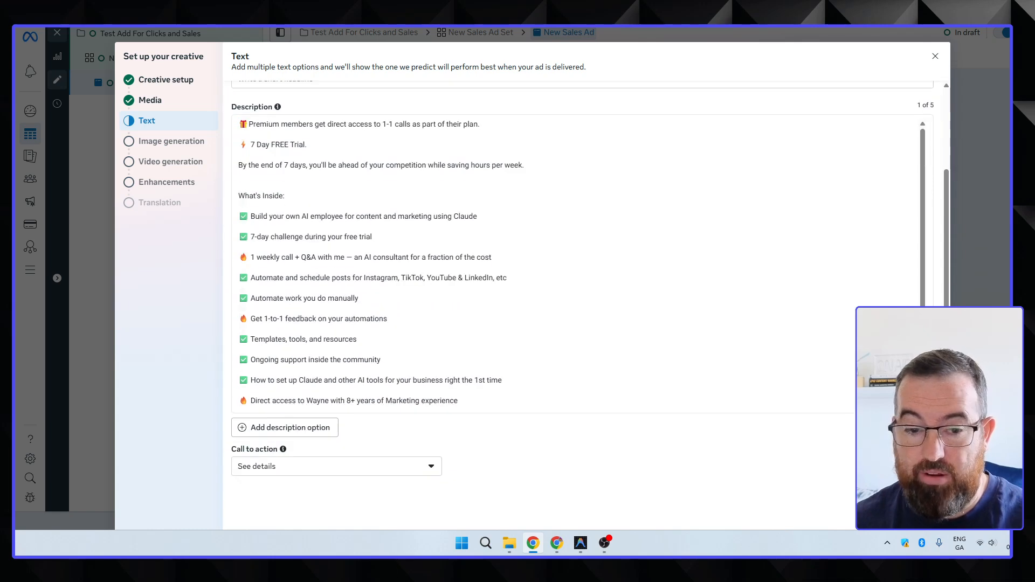
click(400, 465)
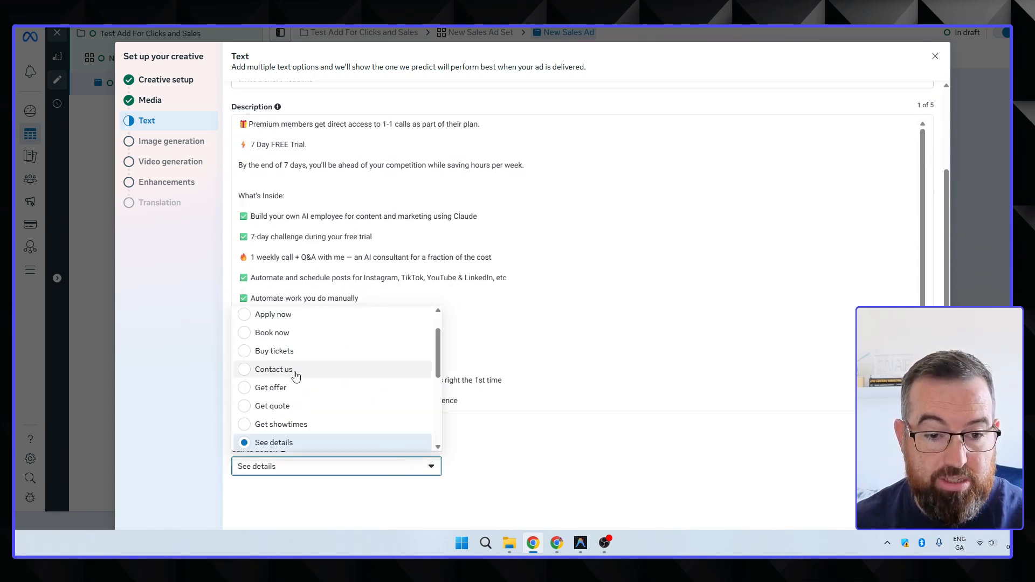
scroll(294, 367, down, 2)
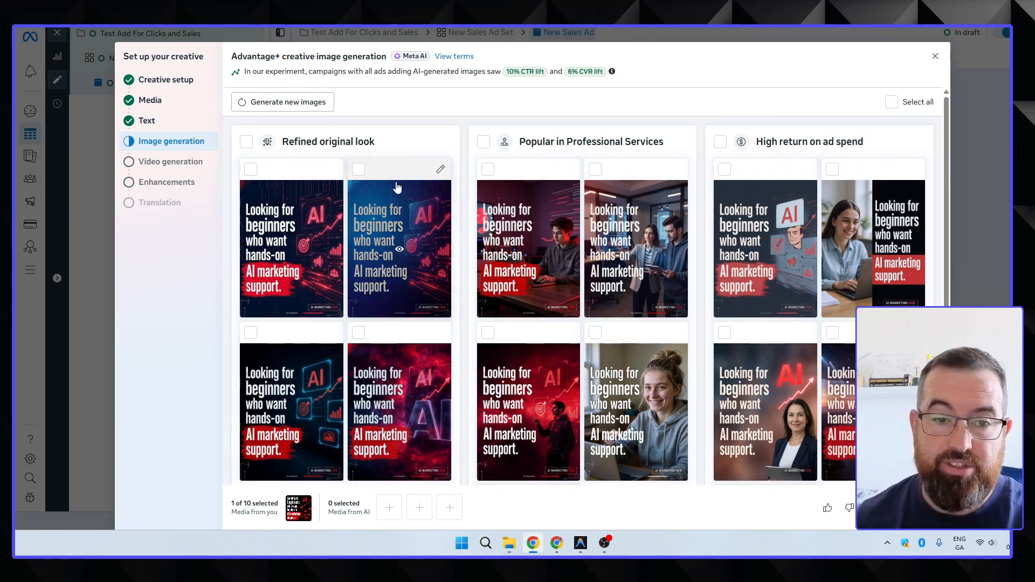
- Look through the AI-generated image variations and continue to video generation without selecting any
mouse_move(396, 188)
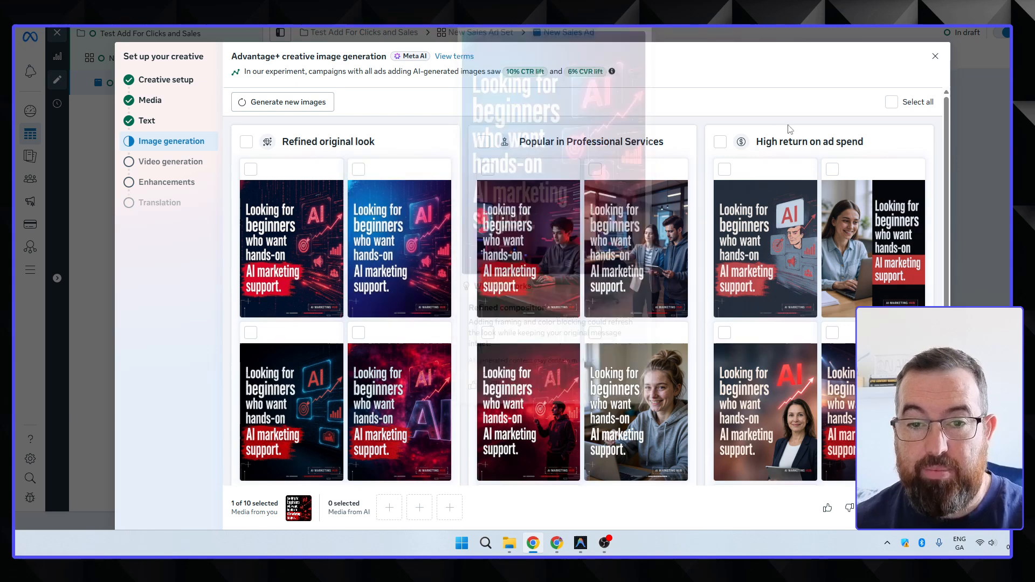
scroll(832, 399, down, 3)
scroll(832, 399, up, 3)
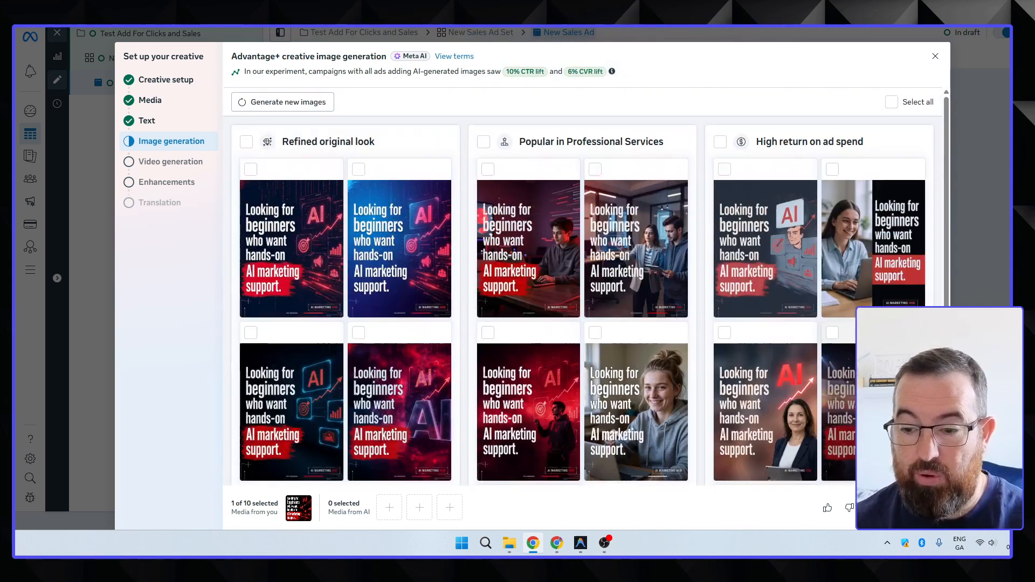
click(919, 508)
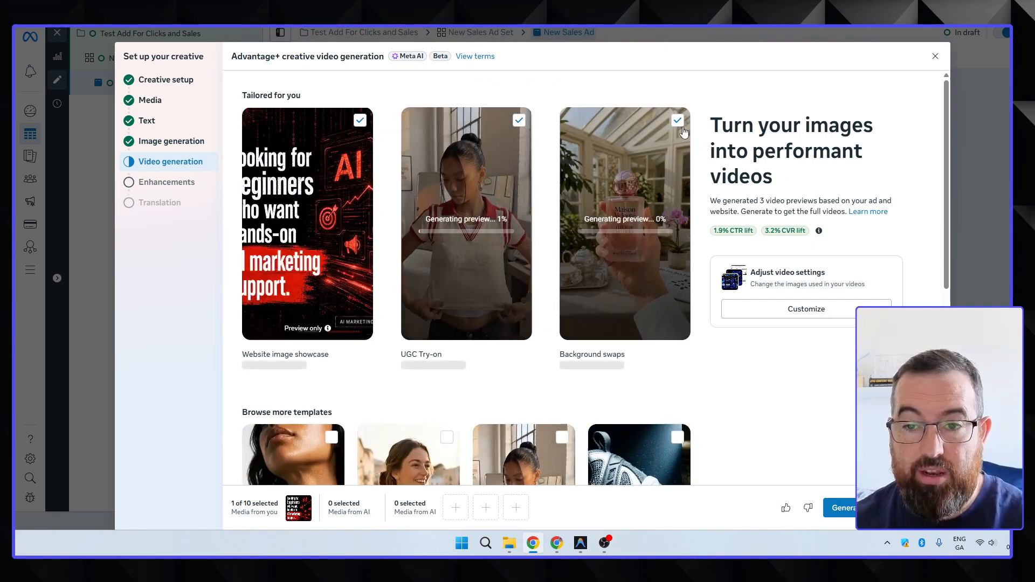
- Skip video generation with all suggested videos deselected, review the Advantage+ creative enhancements, and finish the creative setup
scroll(767, 366, down, 5)
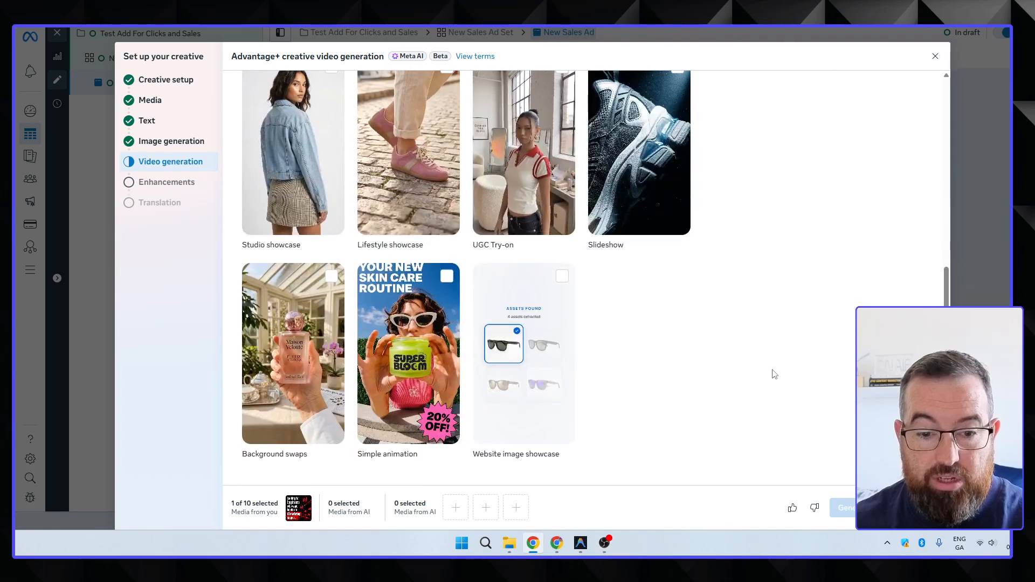
scroll(771, 371, up, 5)
click(919, 508)
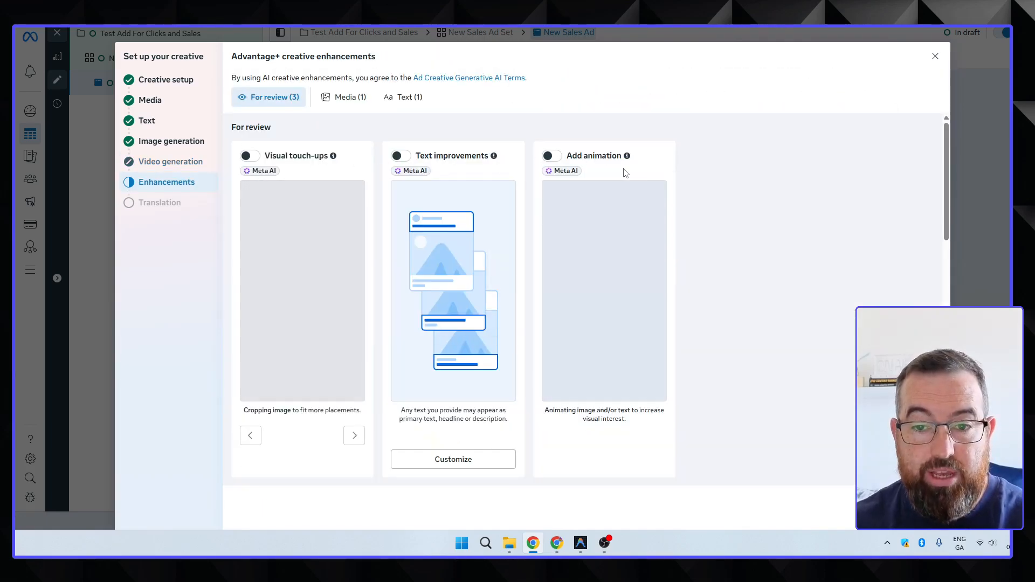
scroll(704, 257, down, 2)
scroll(704, 257, down, 3)
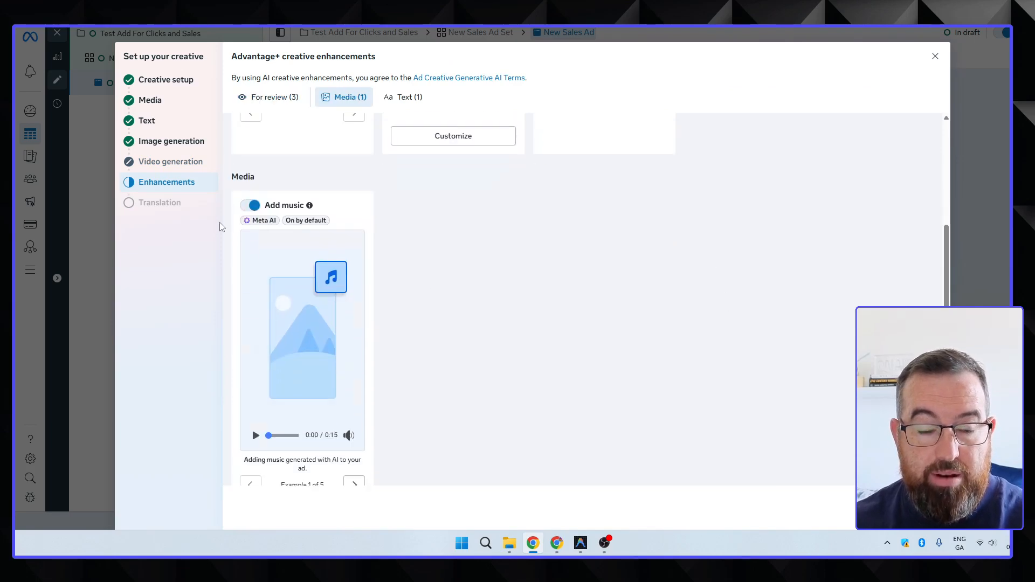
scroll(533, 354, up, 5)
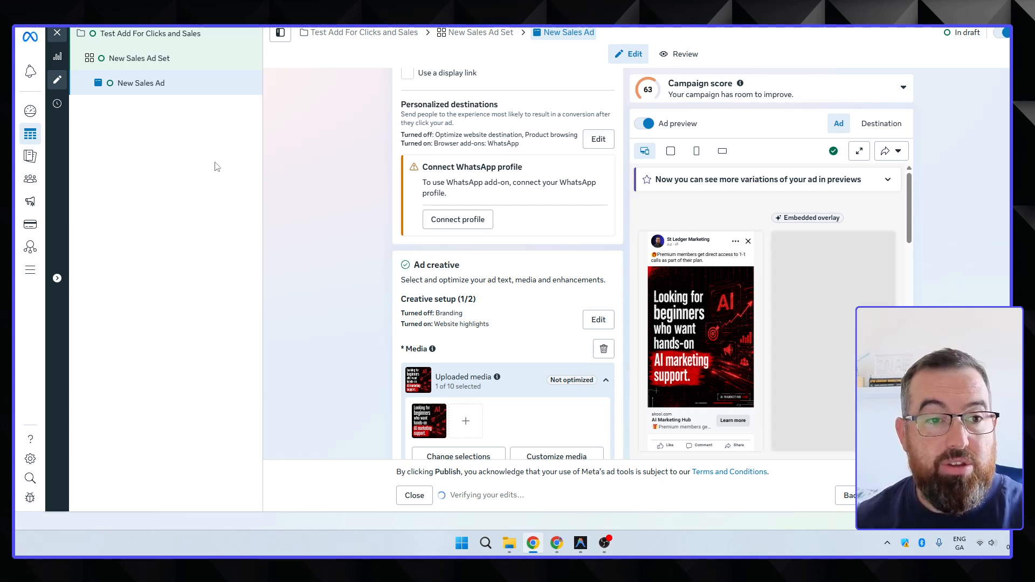
- Close the ad editor and duplicate New Sales Ad into its original campaign with 4 copies
click(57, 33)
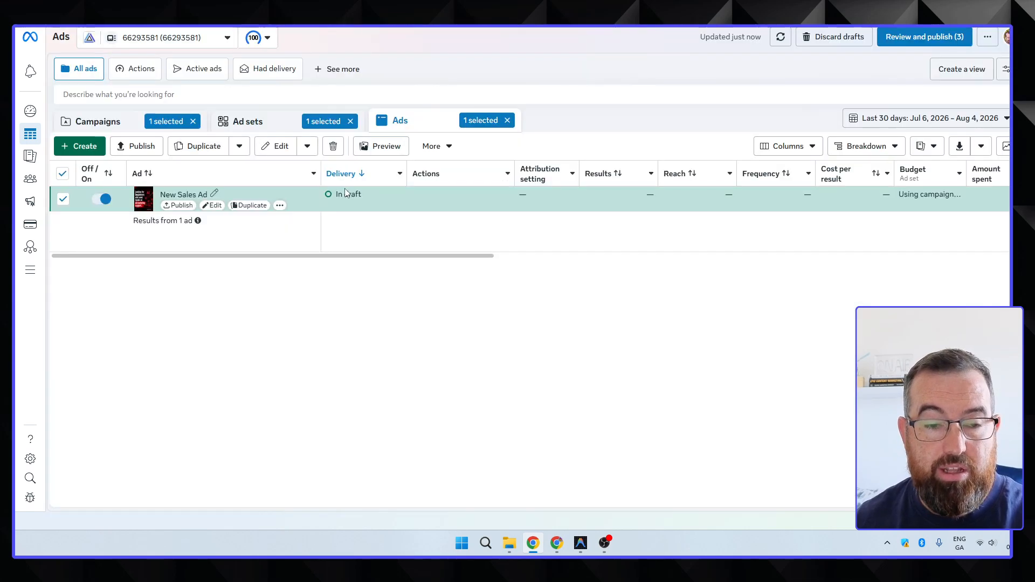
mouse_move(212, 201)
click(278, 206)
click(250, 206)
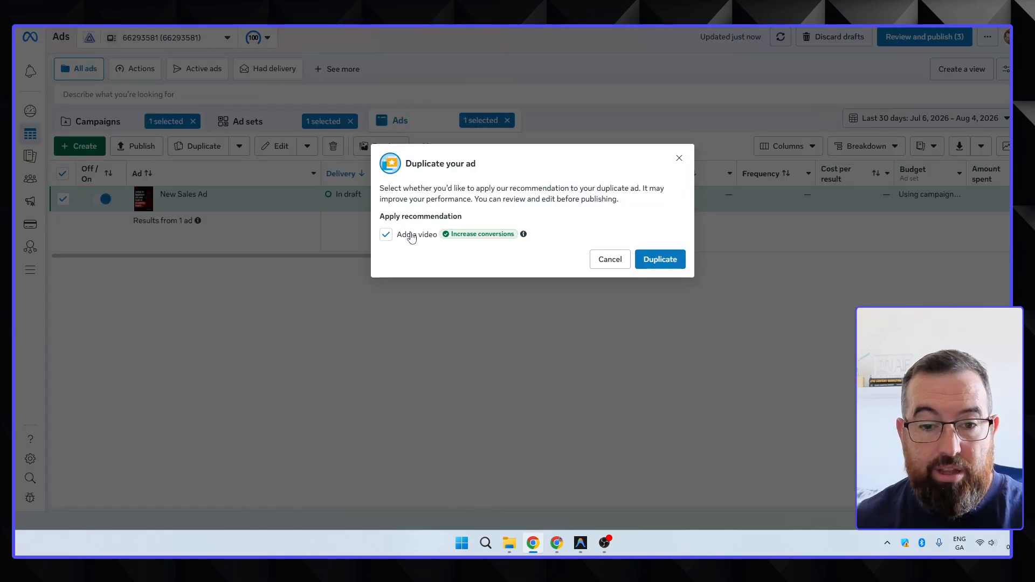
click(654, 266)
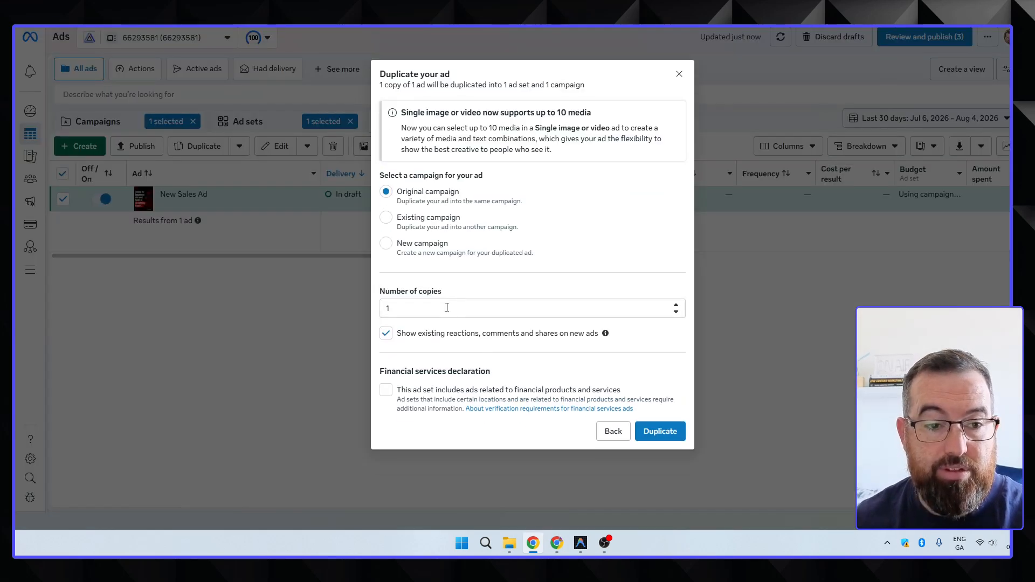
click(676, 306)
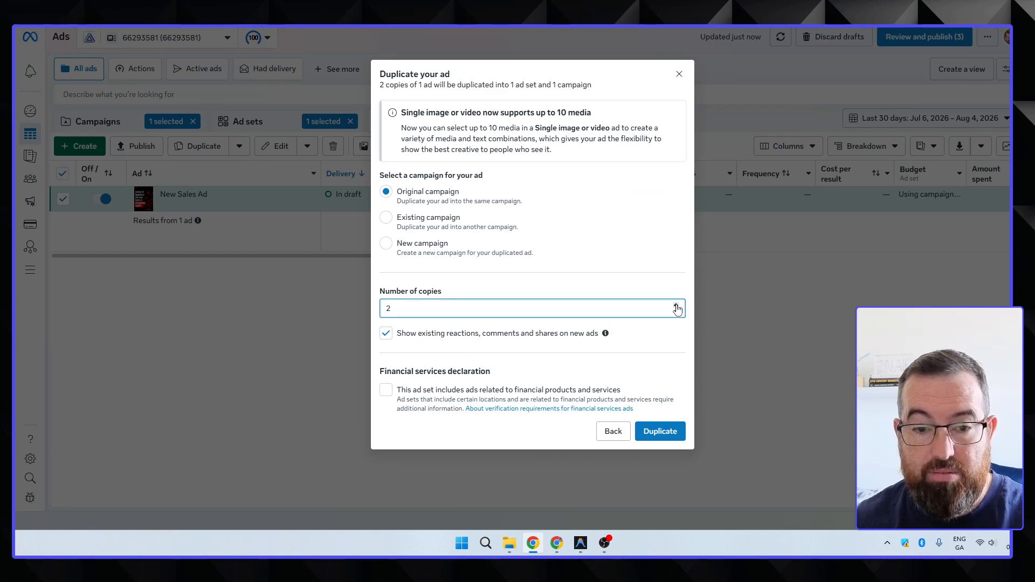
click(661, 432)
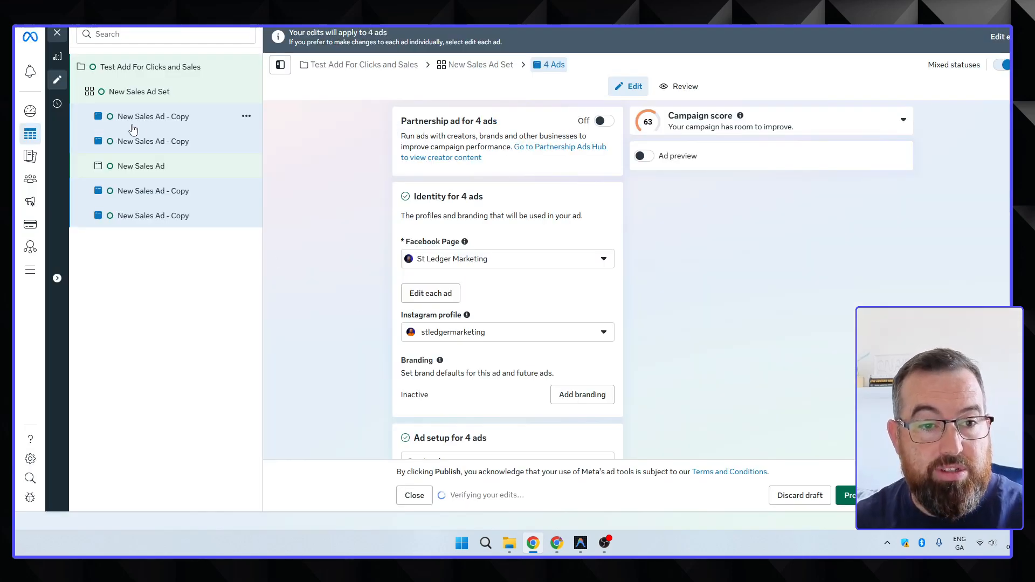
- Review the shared settings of the four ad copies, from the destination to the uploaded media and primary text
scroll(416, 391, down, 15)
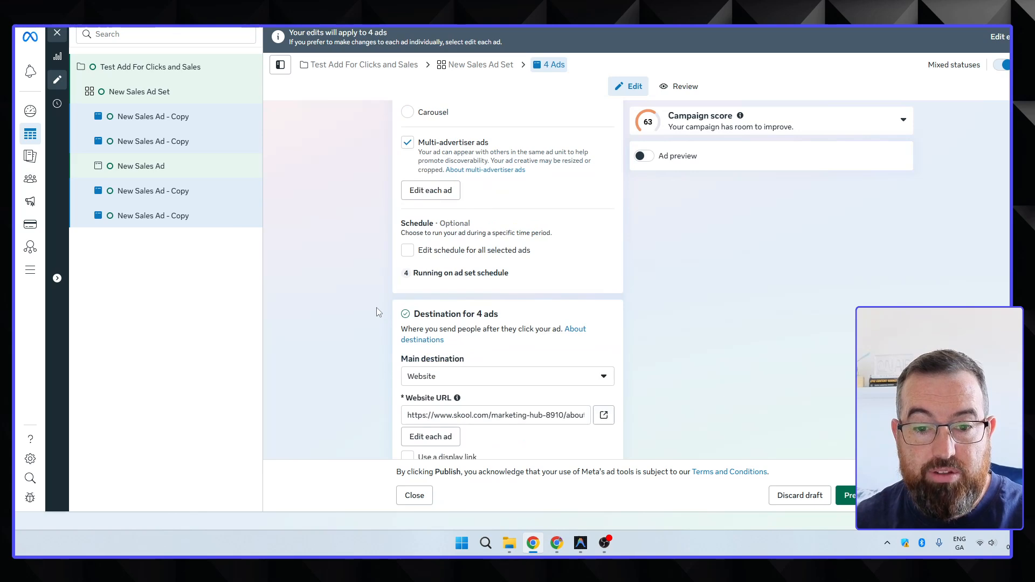
scroll(304, 190, up, 4)
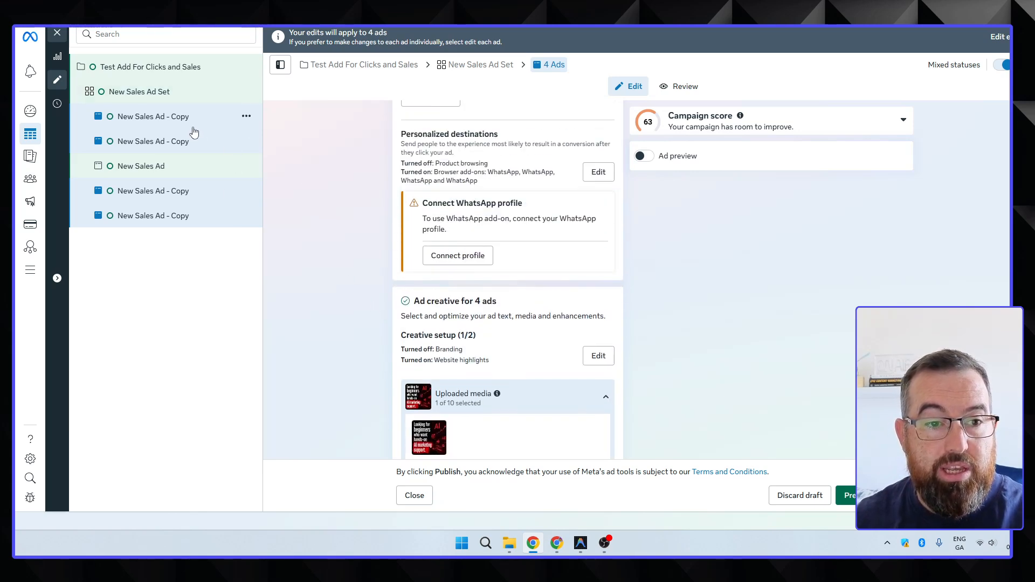
scroll(354, 239, down, 4)
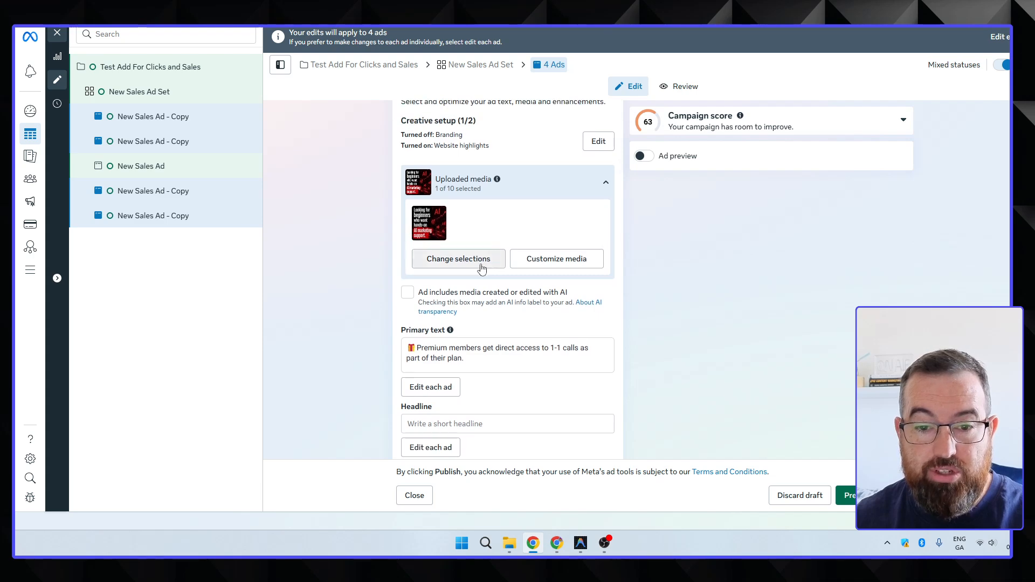
- Change the four ad copies' shared media to the "Use AI properly" image and continue past text and image generation without selecting AI images
click(458, 258)
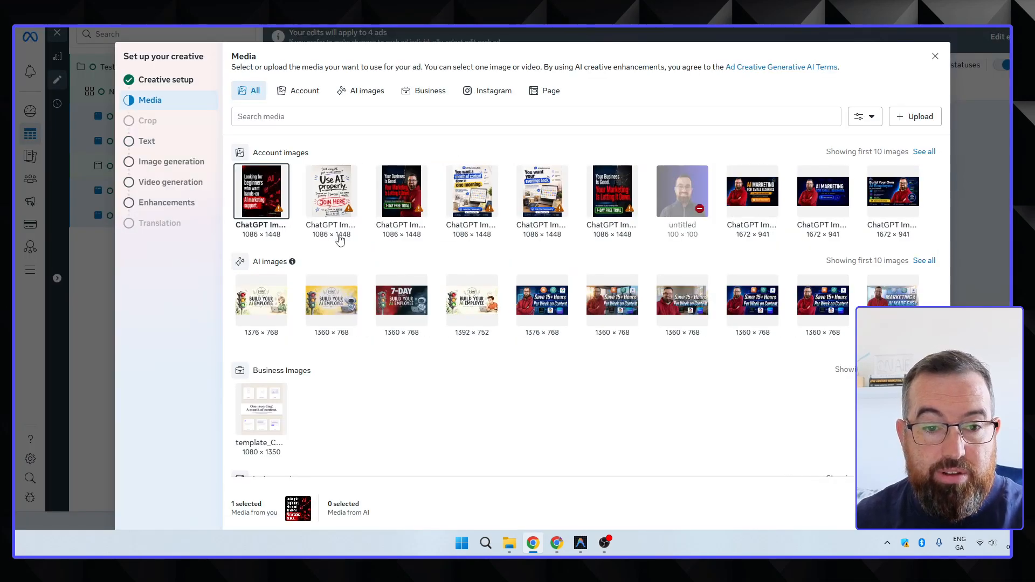
click(322, 200)
click(926, 509)
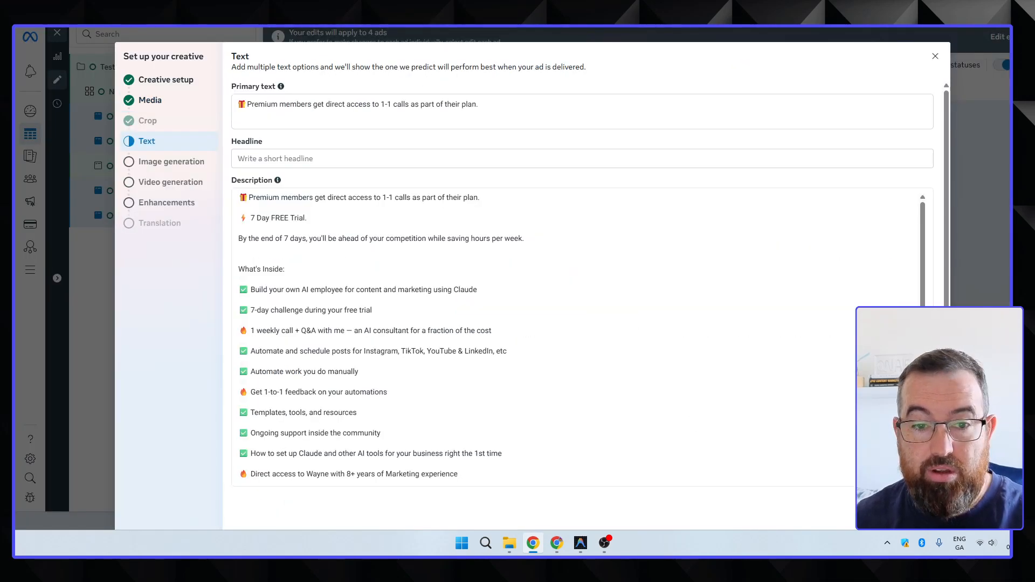
click(925, 509)
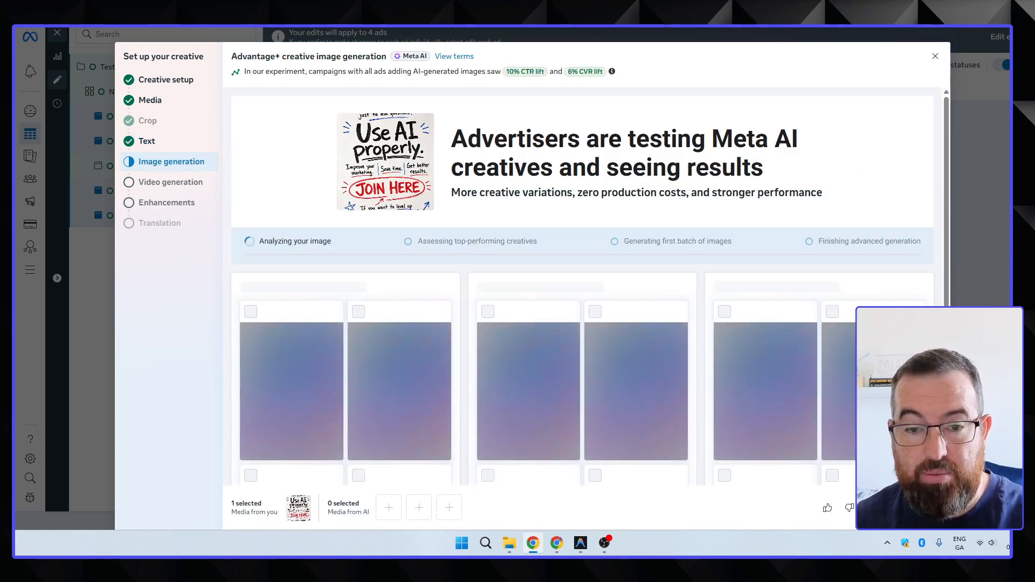
scroll(913, 236, down, 4)
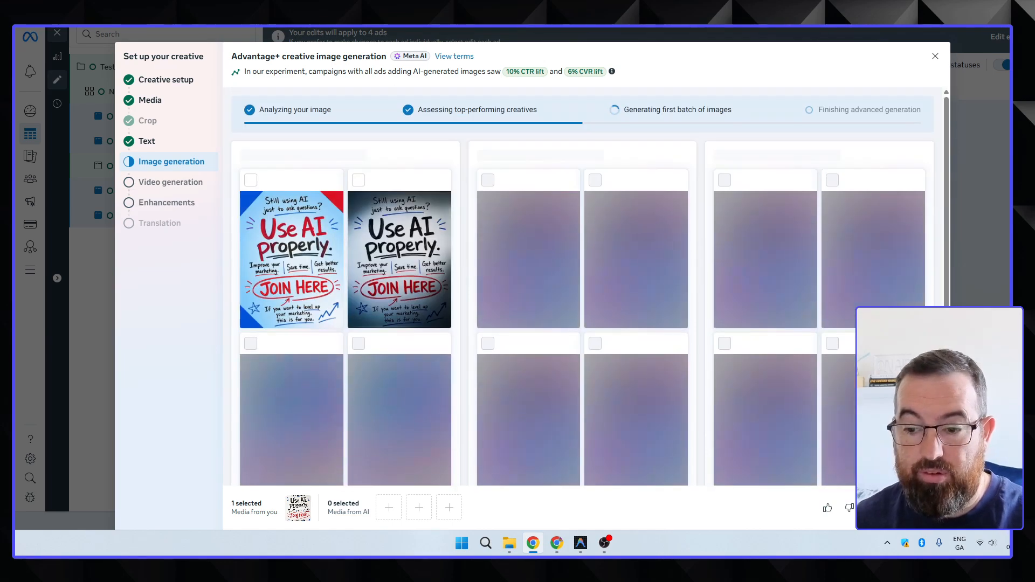
click(926, 509)
- Skip video generation with the suggested videos deselected, finish the creative setup for the four copies, and review their shared text fields
click(680, 123)
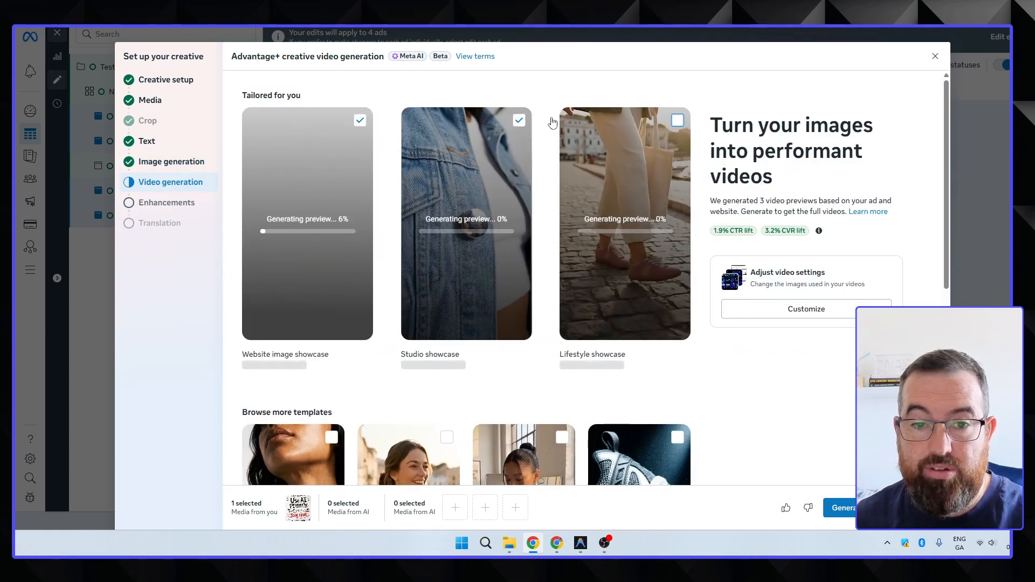
click(520, 122)
scroll(583, 277, down, 4)
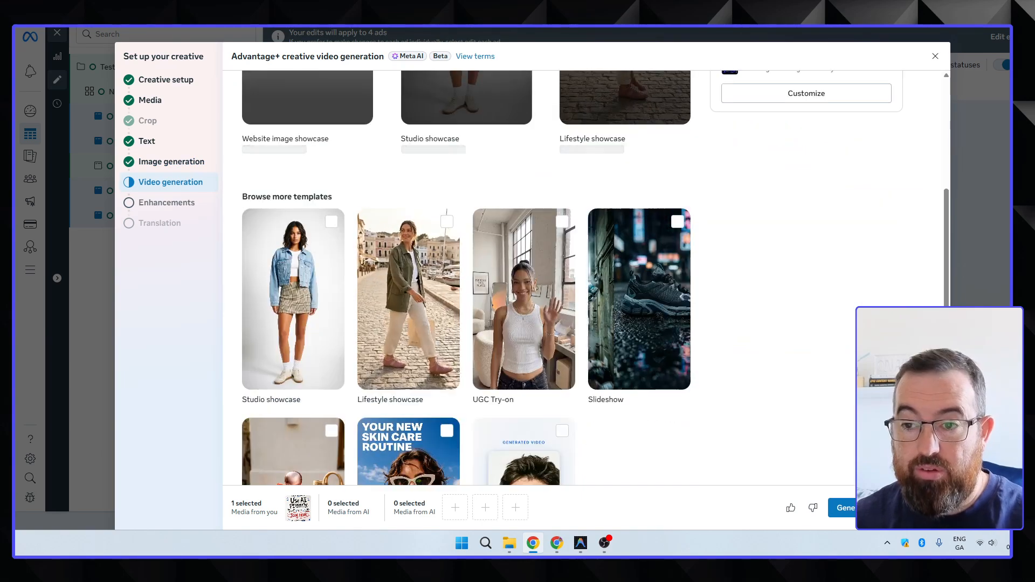
click(925, 509)
scroll(781, 237, down, 5)
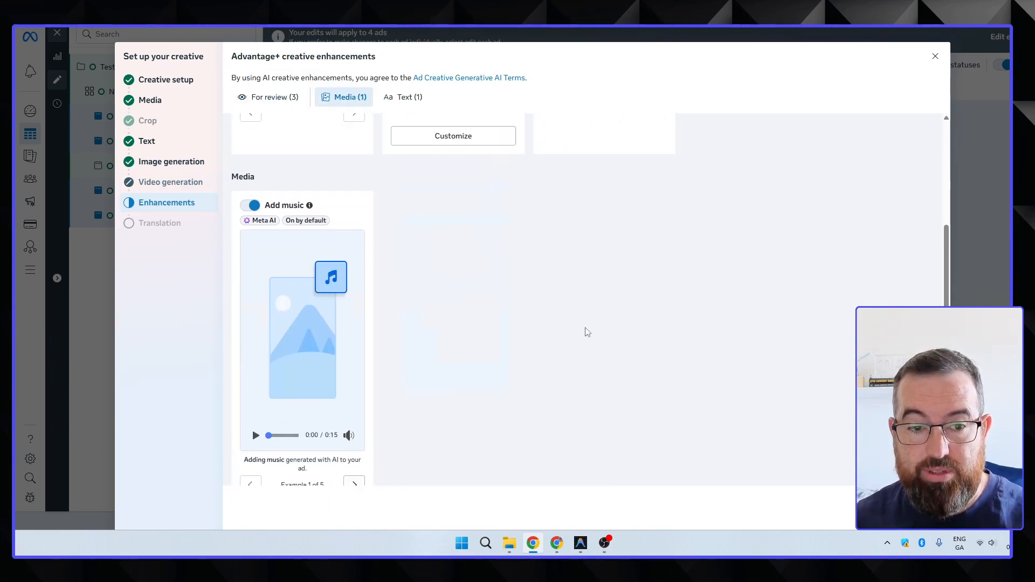
click(926, 509)
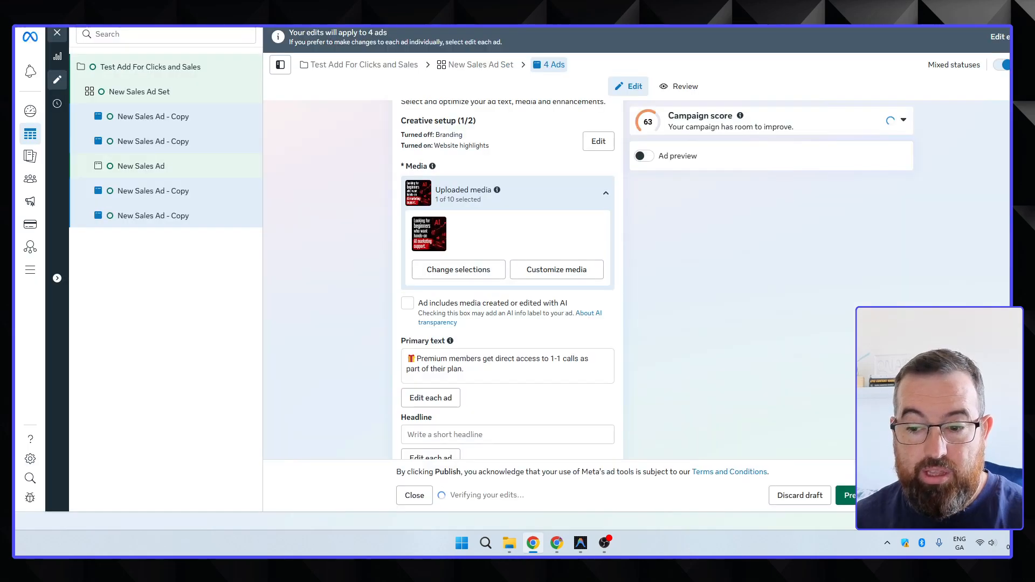
scroll(335, 259, up, 2)
scroll(353, 302, down, 10)
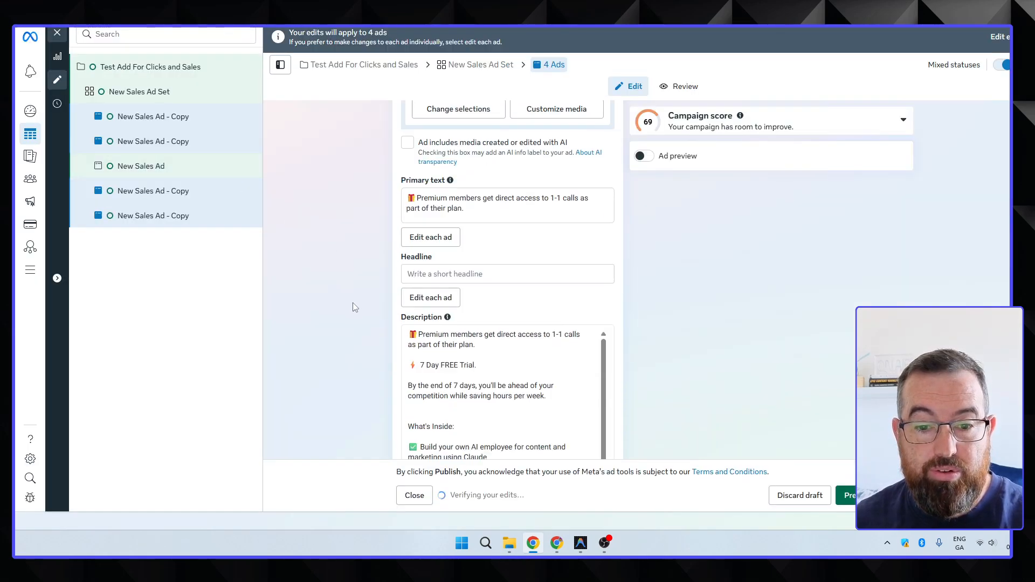
scroll(337, 301, down, 4)
scroll(345, 304, up, 3)
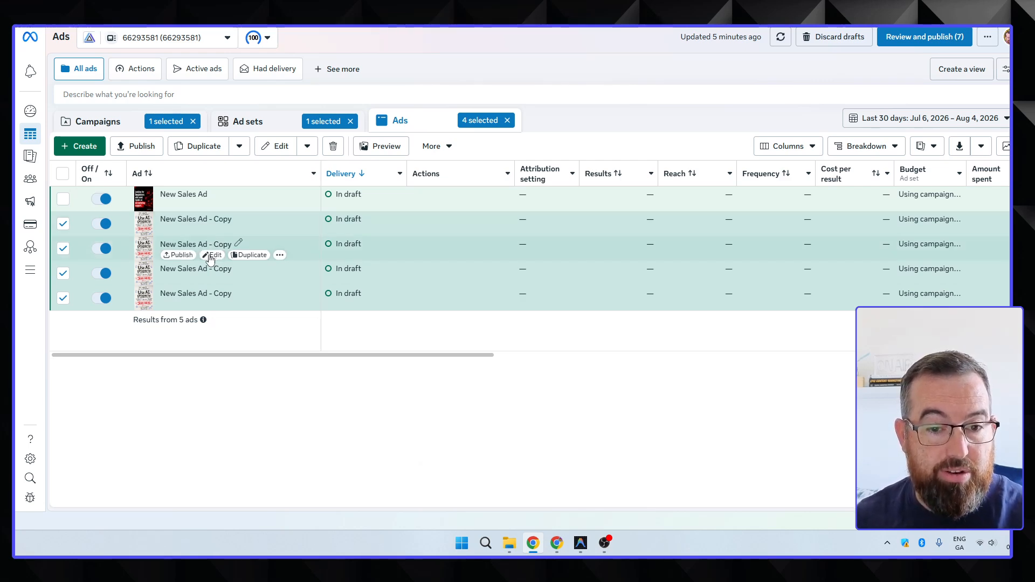
- Open a single New Sales Ad - Copy and try to replace its uploaded media with the "Your Business Is Good" image
click(211, 255)
scroll(507, 324, down, 6)
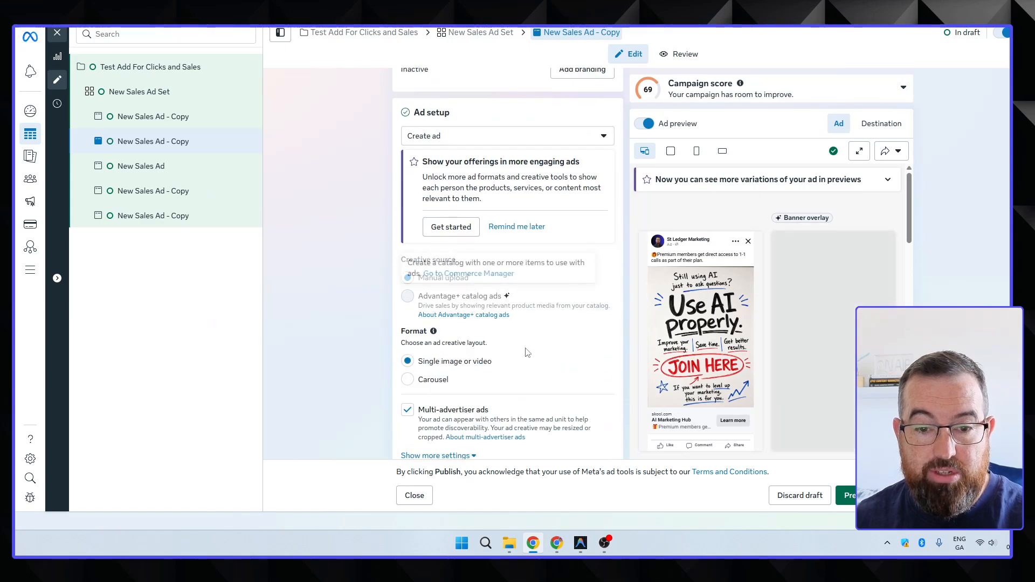
scroll(538, 307, down, 8)
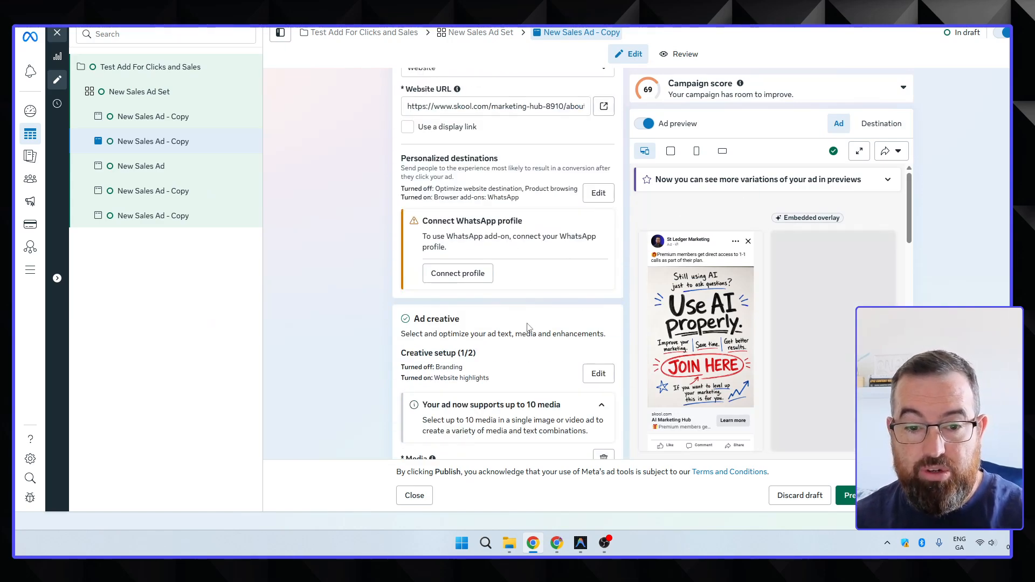
scroll(528, 327, down, 3)
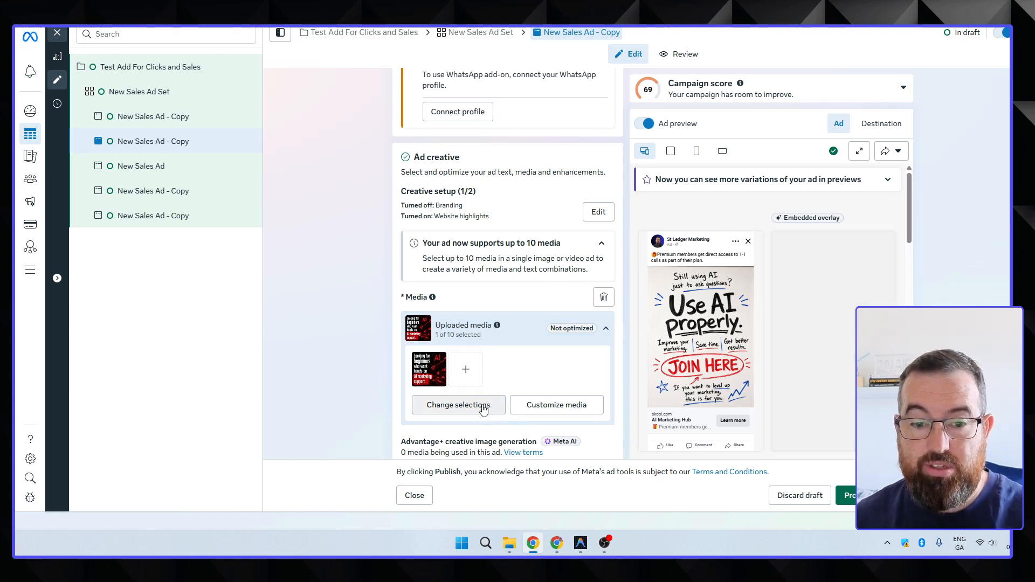
click(513, 400)
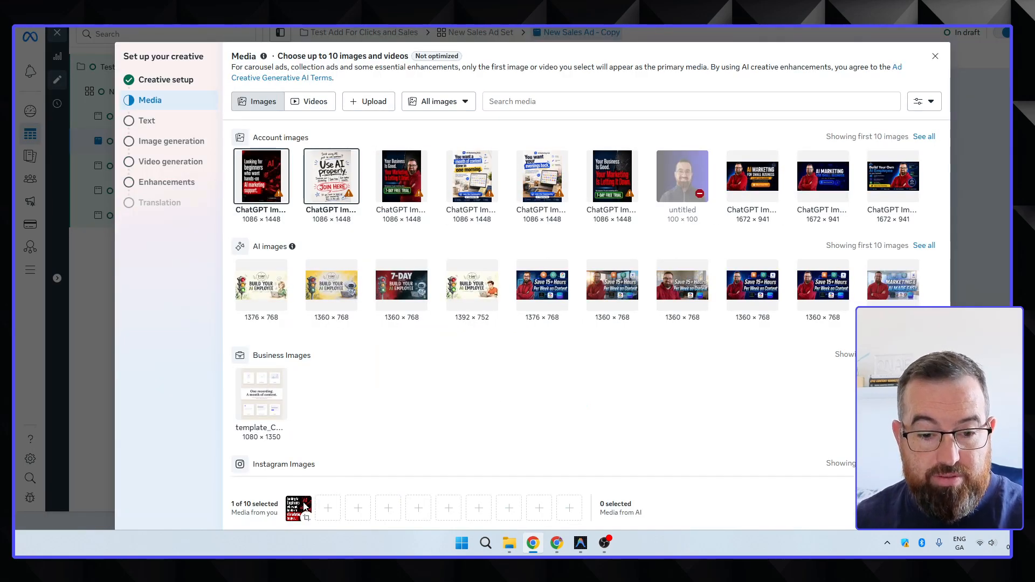
mouse_move(307, 506)
click(304, 465)
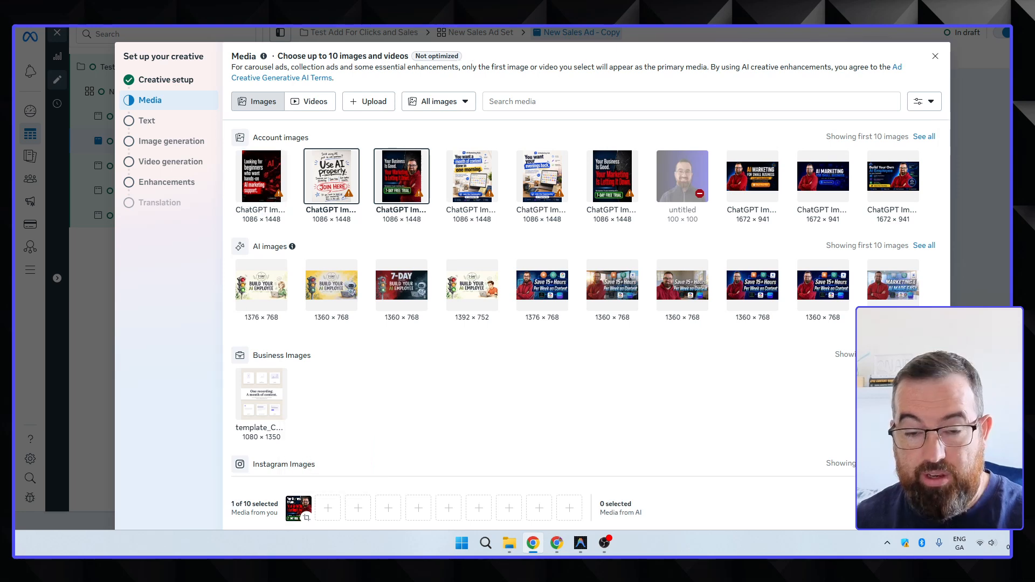
- Continue through the text, AI image, video and enhancement stages without additions, finish this copy's creative setup, and close the ad editor
click(925, 509)
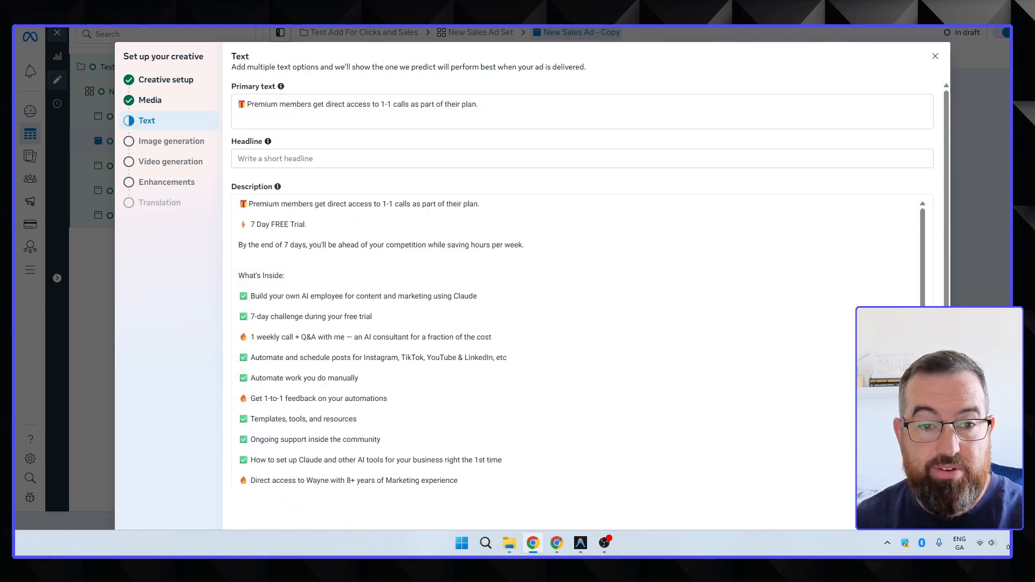
click(925, 509)
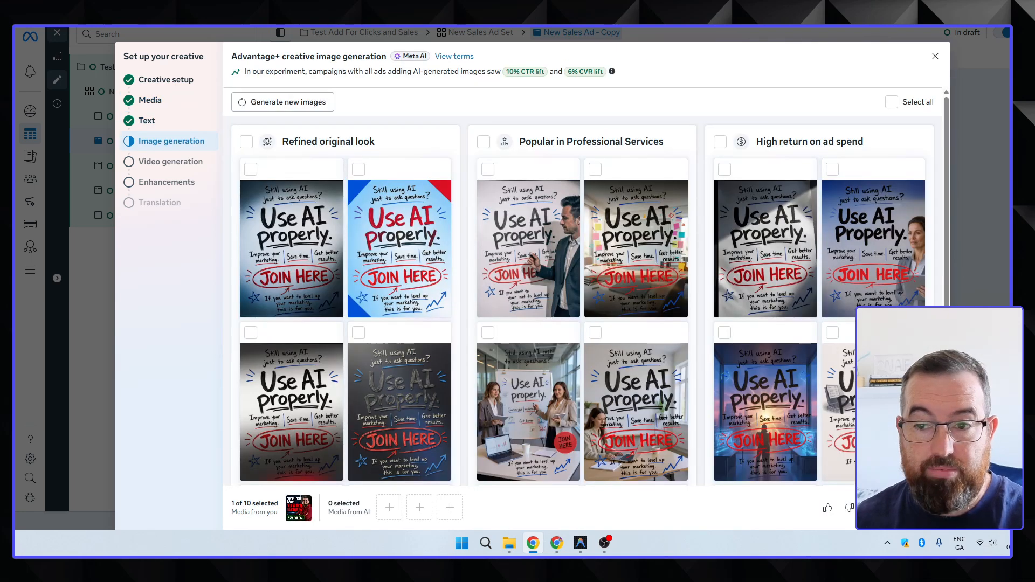
click(925, 508)
click(925, 509)
click(925, 508)
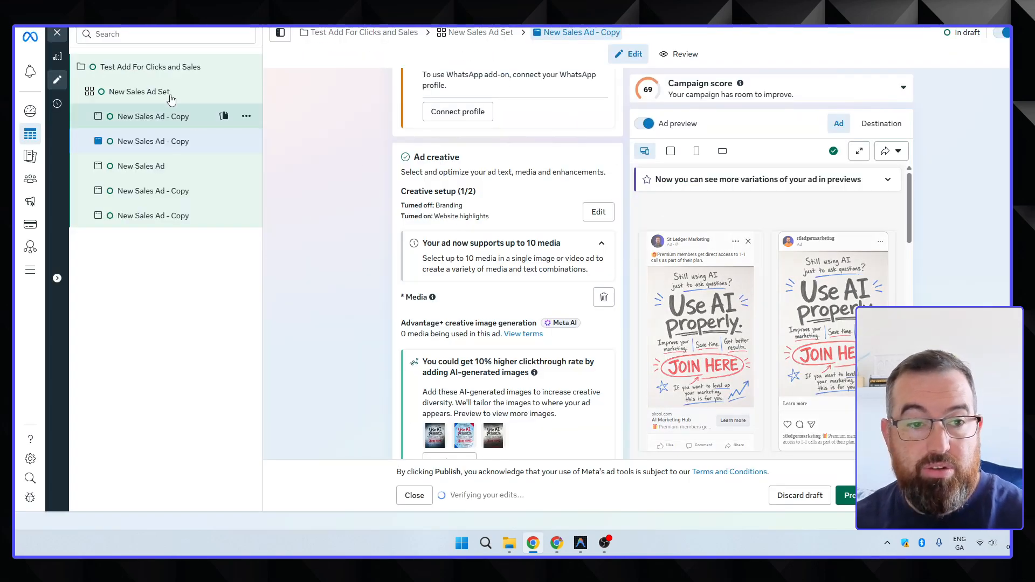
click(56, 34)
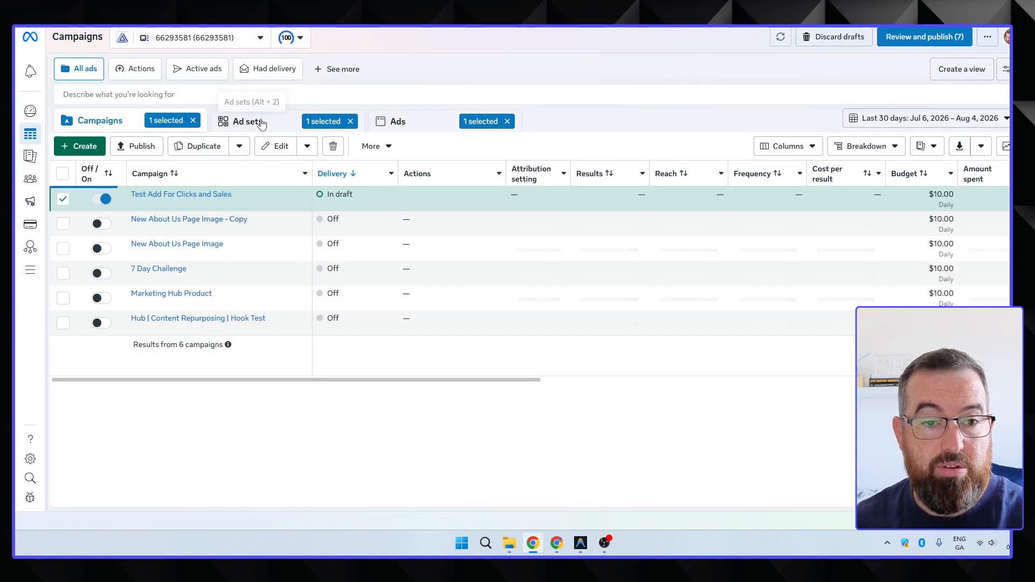
- Return to the ad set's ads, deselect the previously edited copy, and open the third New Sales Ad - Copy for editing
click(249, 121)
click(423, 123)
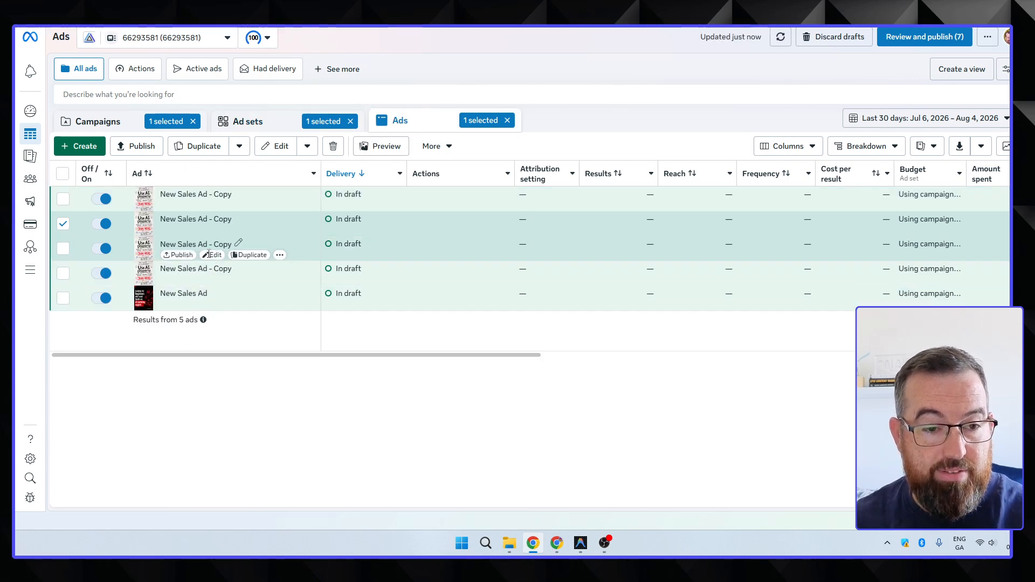
click(63, 224)
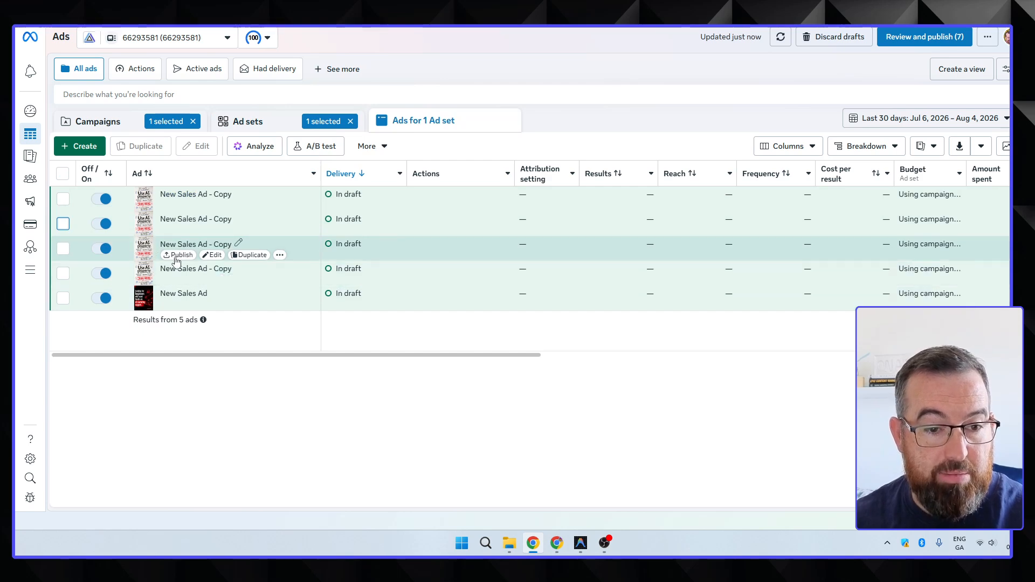
click(215, 257)
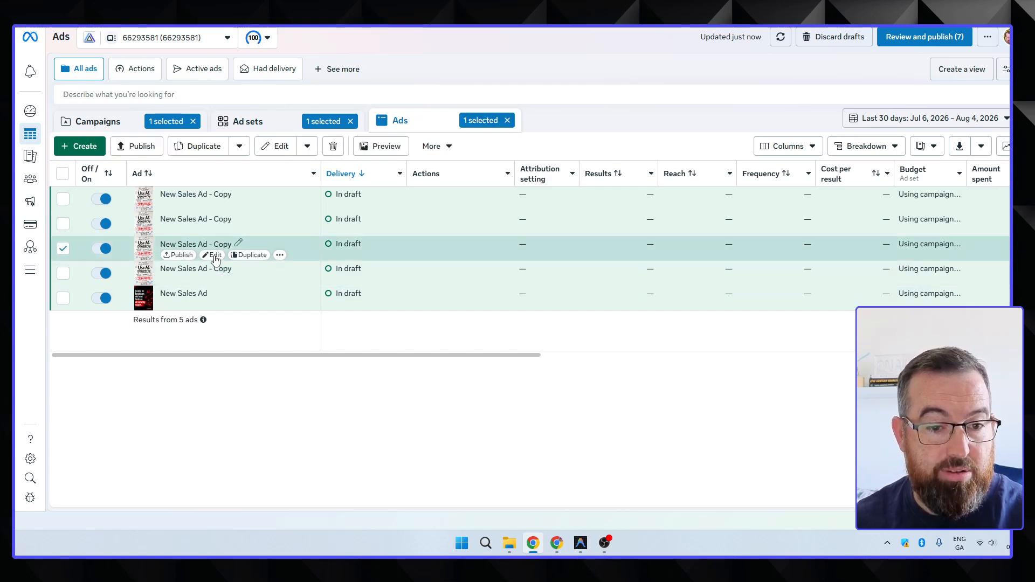
scroll(517, 302, down, 3)
scroll(522, 322, down, 12)
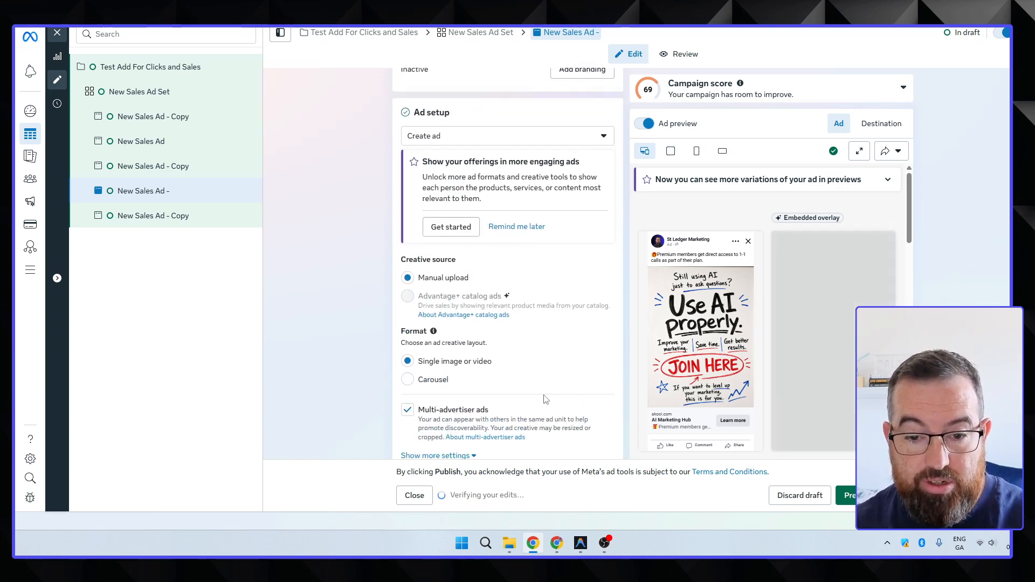
scroll(552, 276, down, 5)
- Add the "Your Business Is Good" account image as the ad copy's only media
click(451, 111)
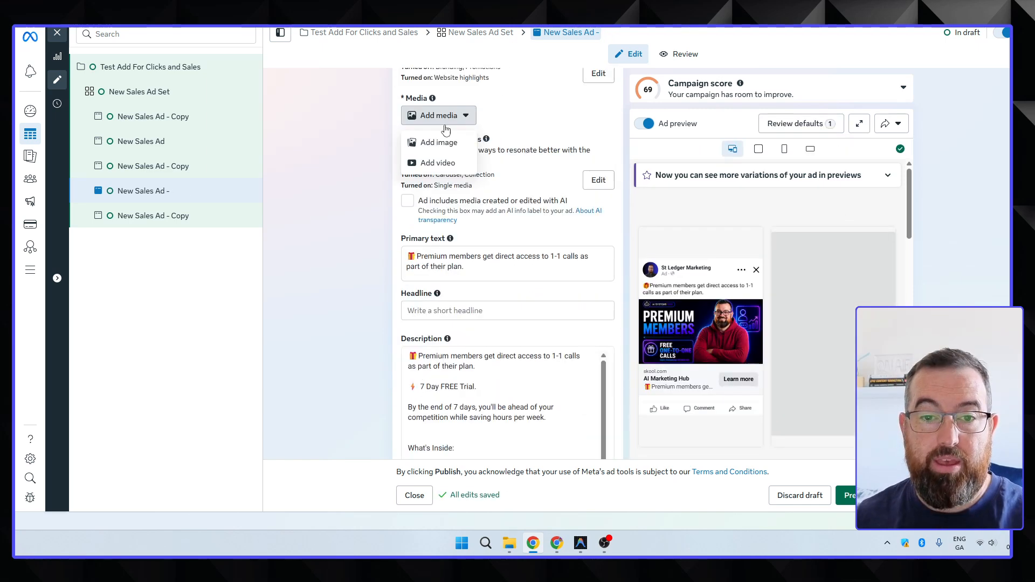
click(438, 141)
click(167, 101)
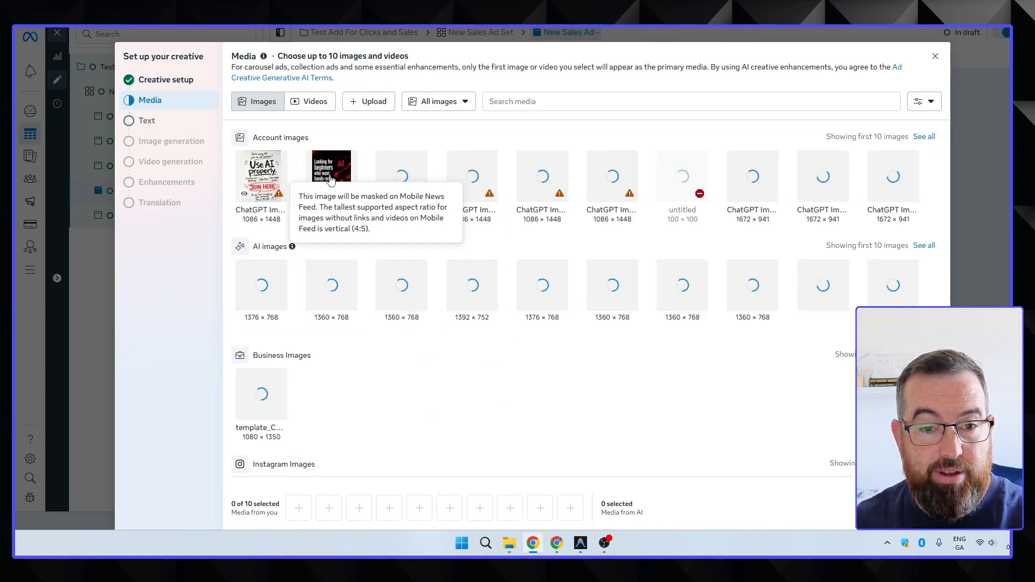
click(401, 176)
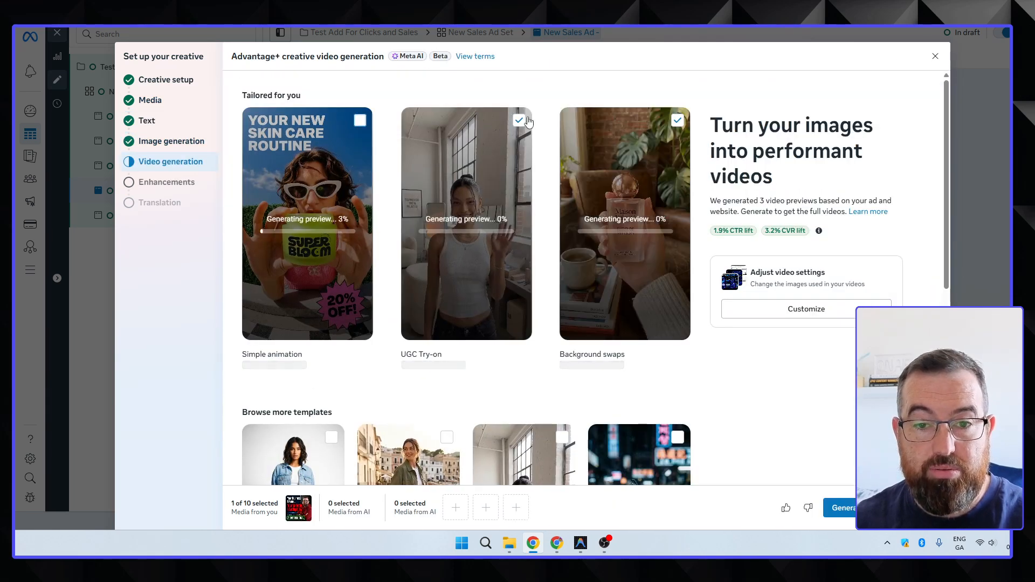
- Skip video generation with the UGC Try-on and Background swaps videos deselected, finish the creative setup, and review the ad's remaining settings
click(520, 121)
click(679, 123)
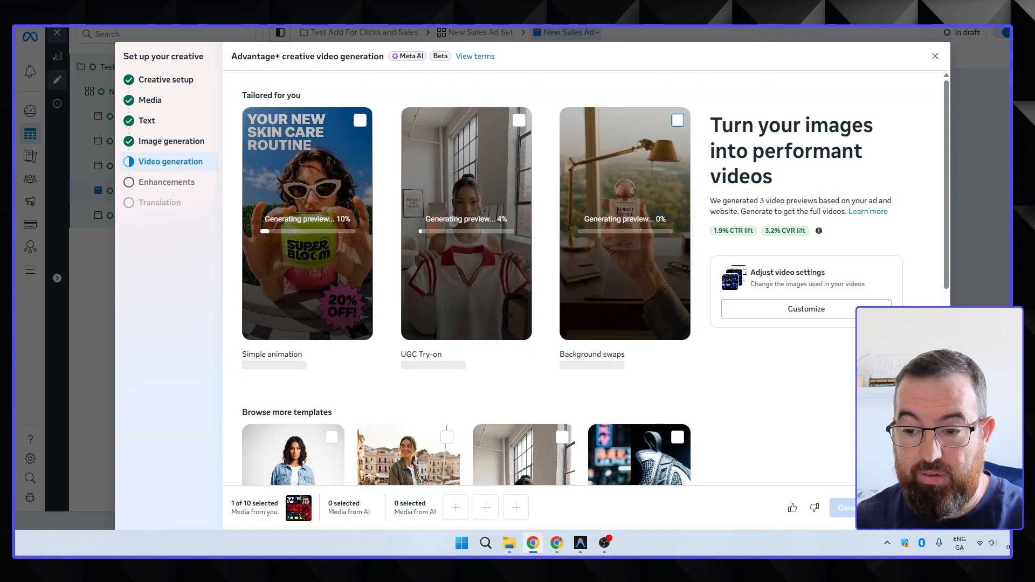
click(923, 507)
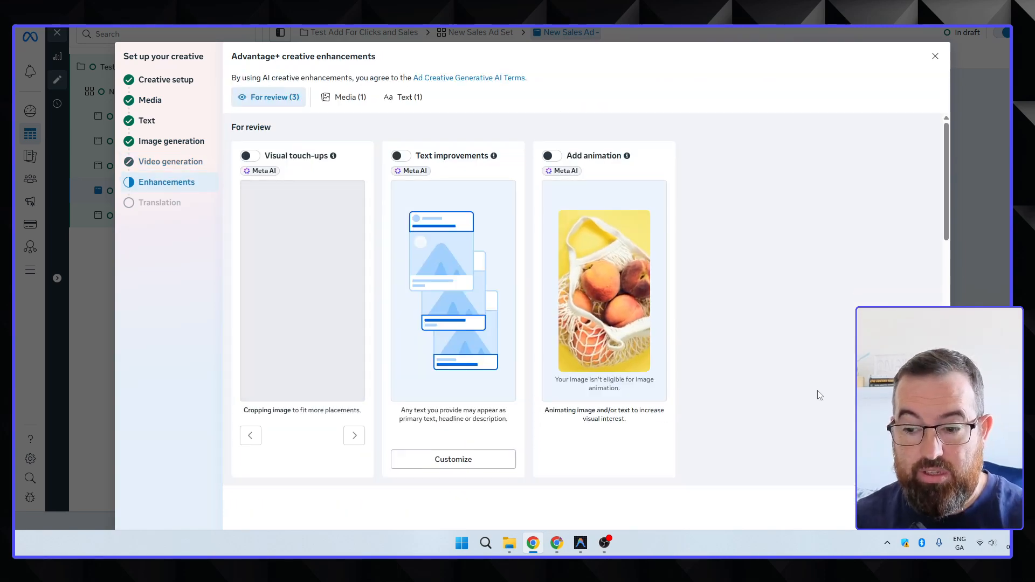
scroll(819, 394, down, 5)
scroll(832, 394, up, 5)
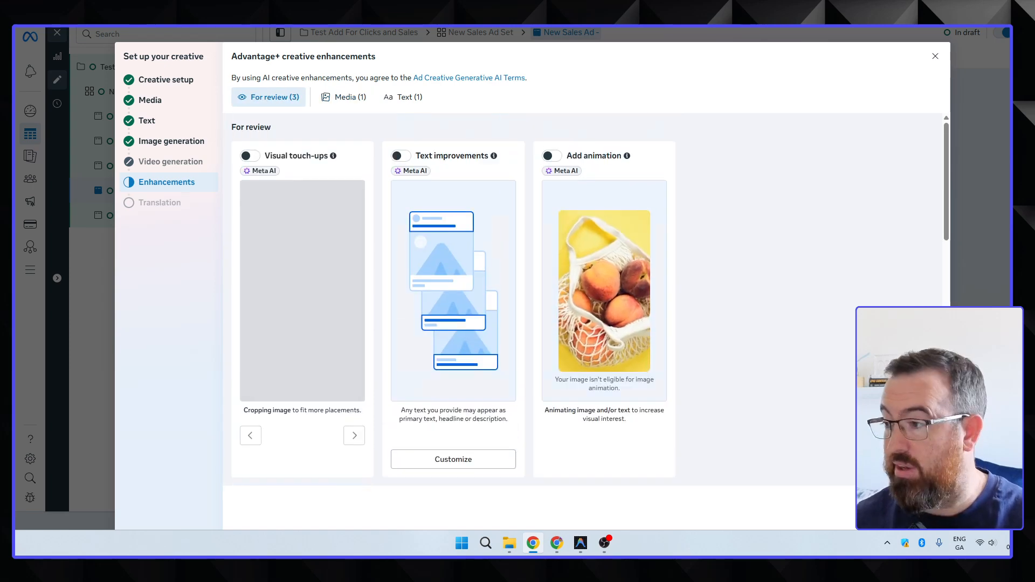
click(923, 508)
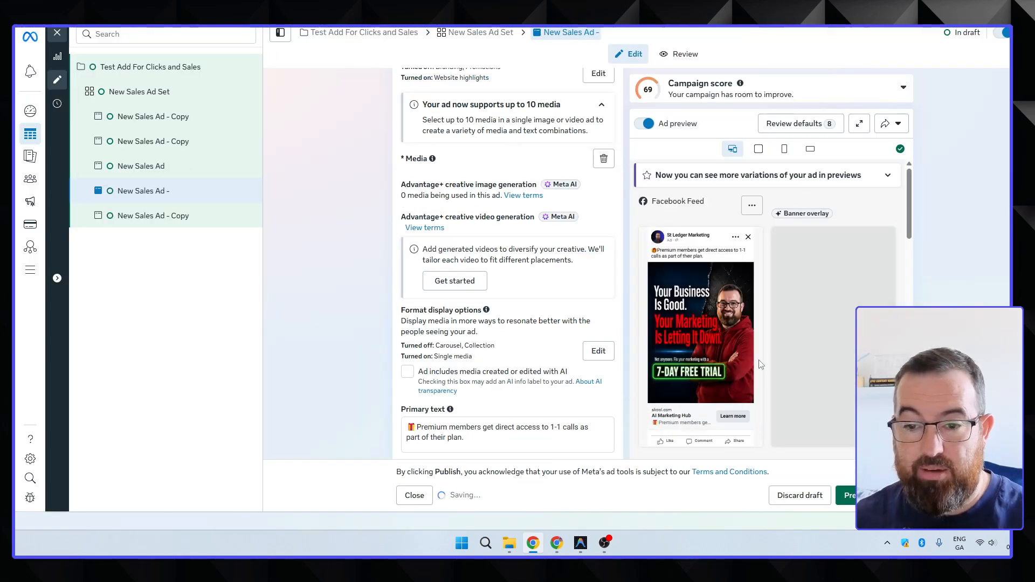
scroll(502, 282, down, 5)
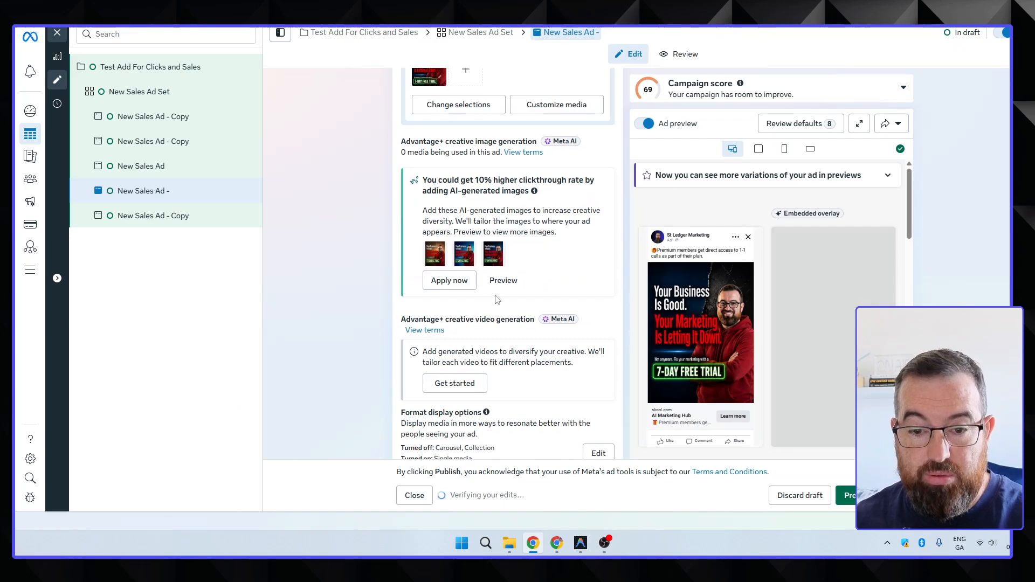
scroll(564, 282, down, 5)
scroll(505, 301, down, 5)
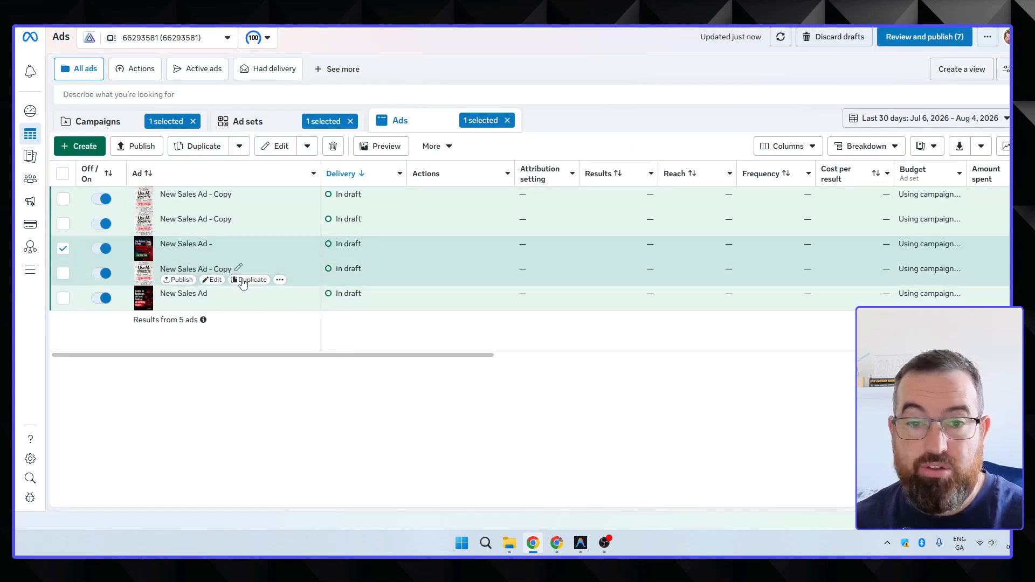
- Open the second New Sales Ad - Copy and set the "You want a month of content done in one morning" account image as its media
click(212, 230)
scroll(517, 286, down, 8)
click(599, 371)
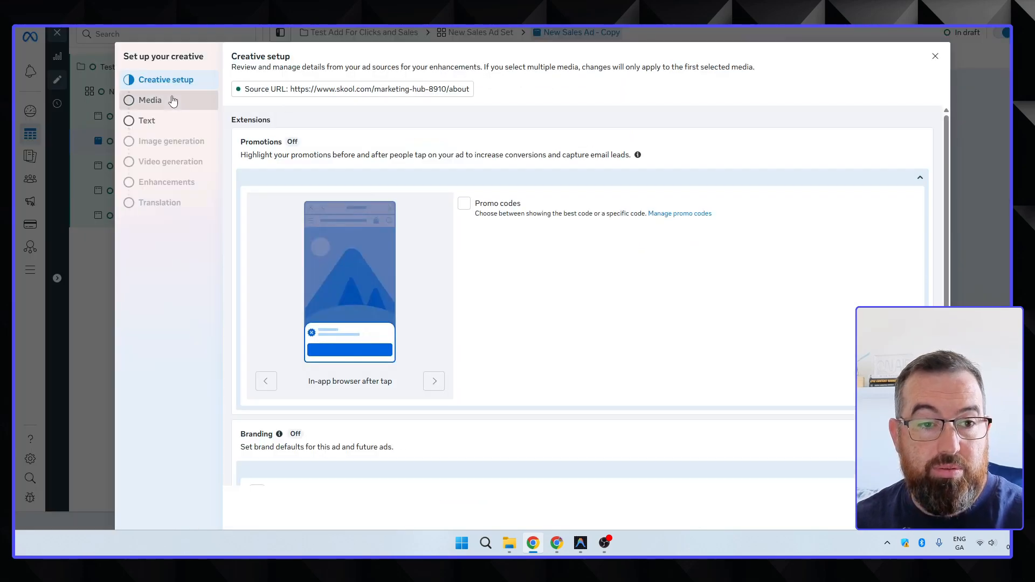
click(150, 100)
click(923, 508)
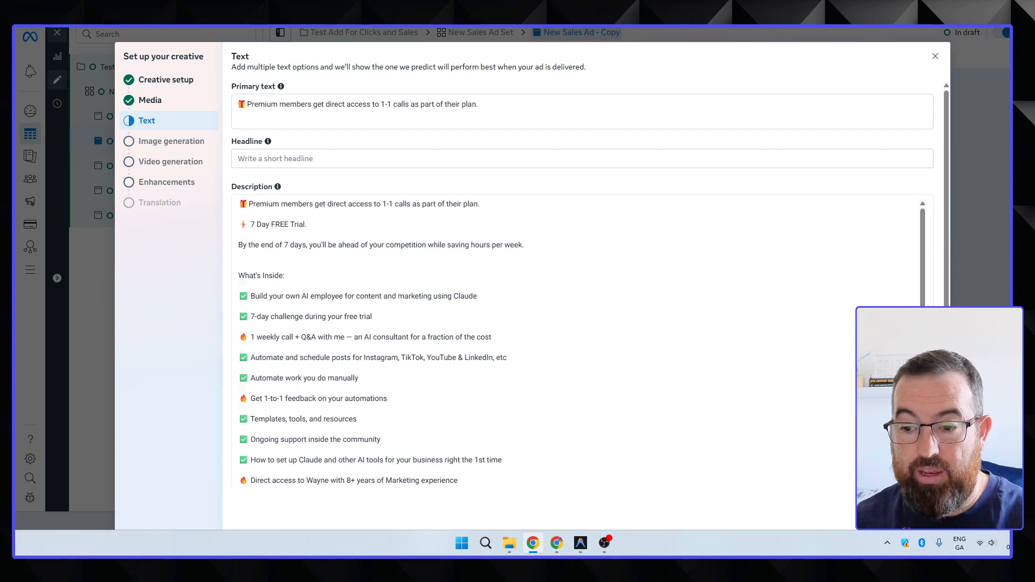
- Skip added text, AI images and videos, deselecting Simple animation, Lifestyle showcase and Studio showcase, and finish this copy's creative setup
click(923, 508)
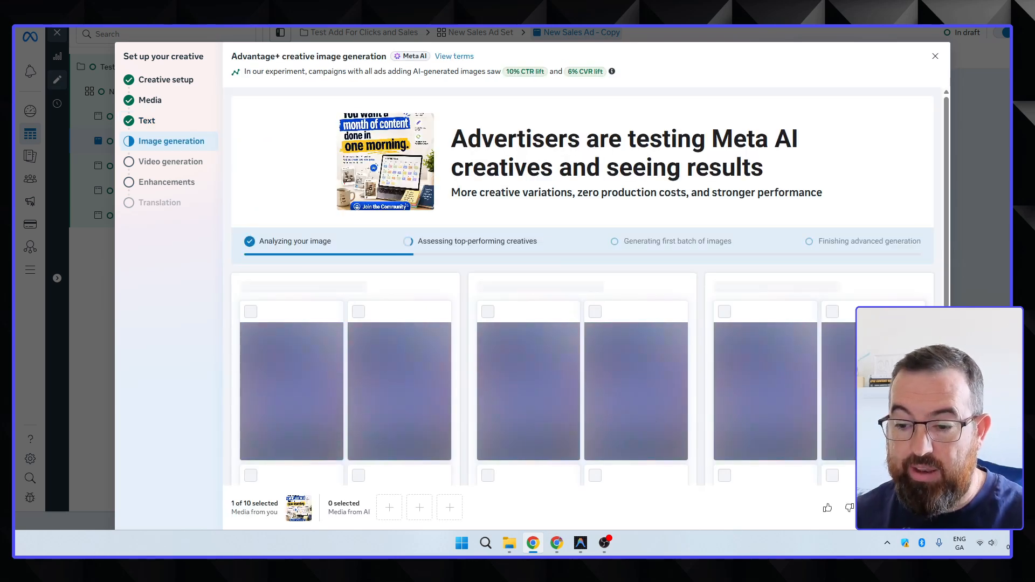
click(923, 508)
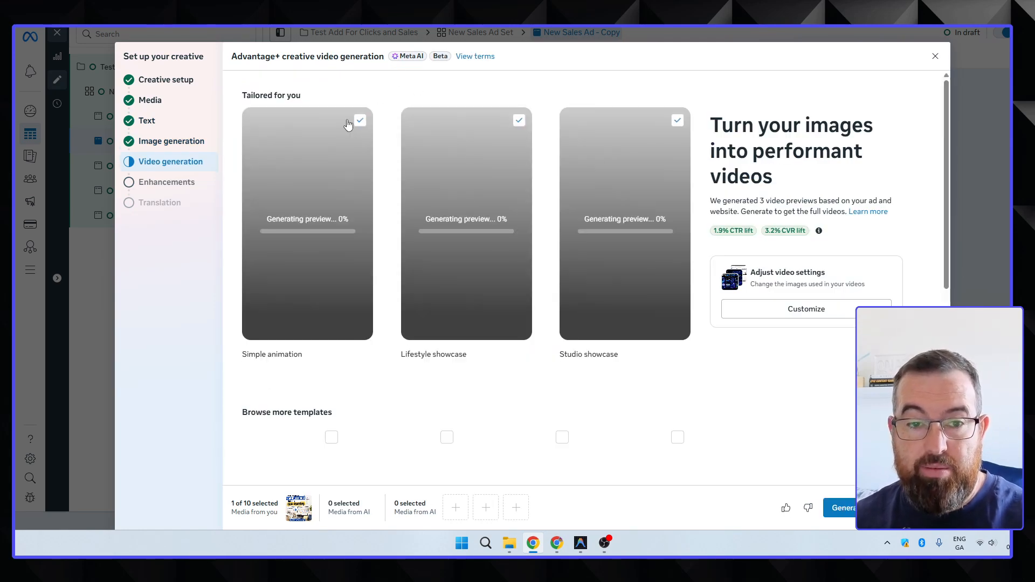
click(518, 120)
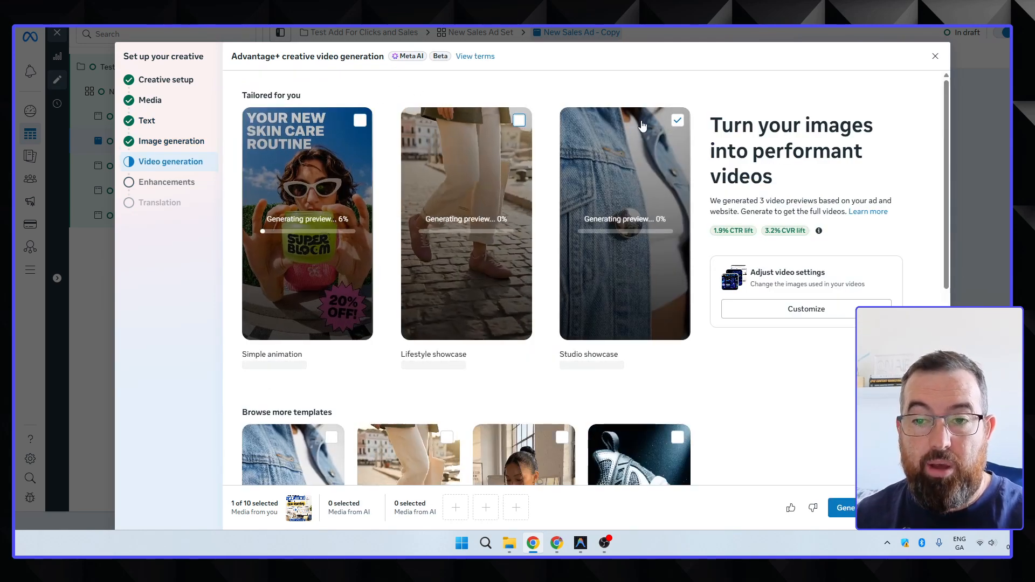
click(677, 120)
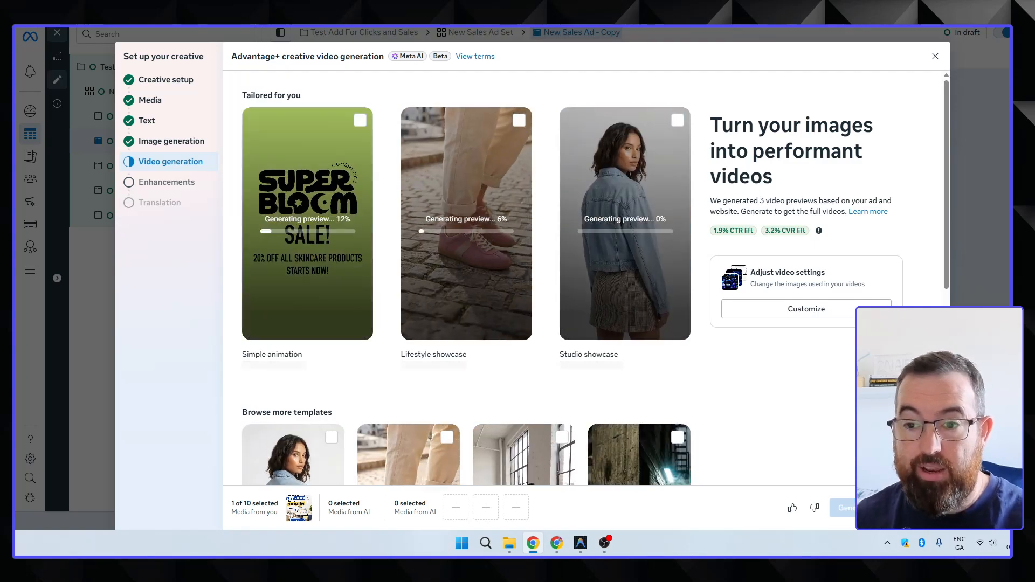
click(923, 508)
scroll(539, 299, down, 2)
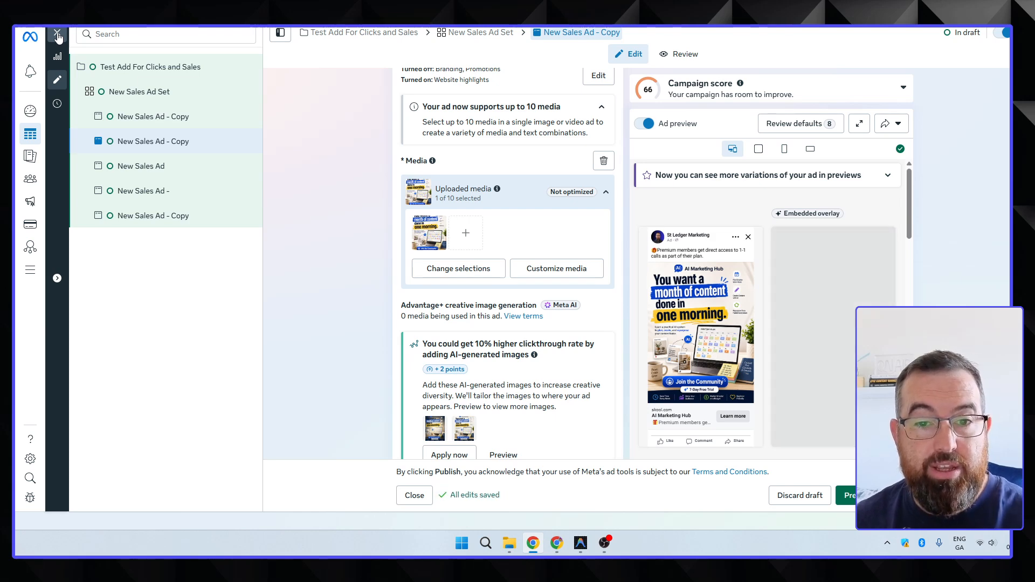
- Return to the ads list, open the first New Sales Ad - Copy for editing, and remove its uploaded media
click(165, 124)
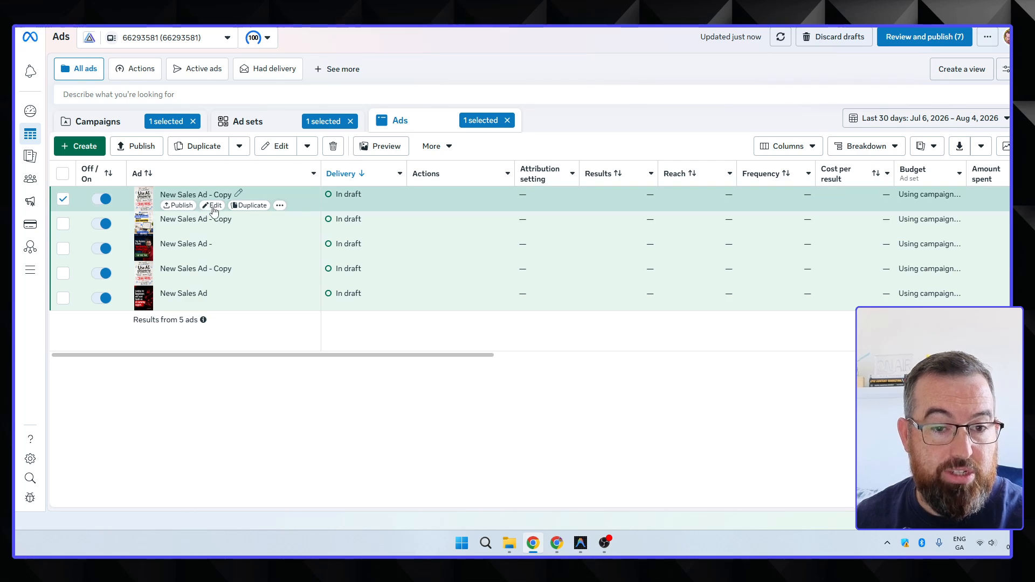
click(212, 206)
scroll(579, 320, down, 10)
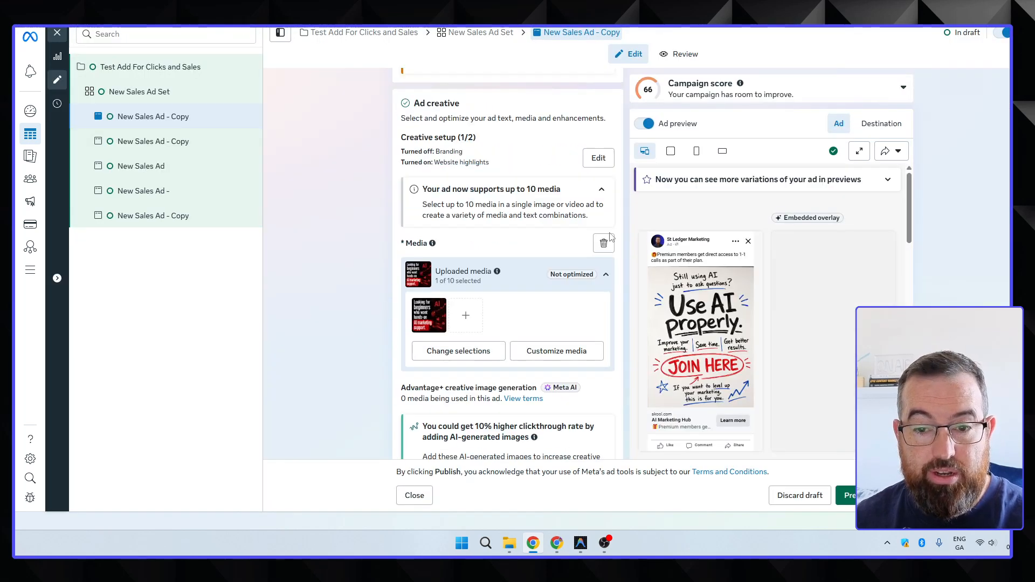
click(606, 244)
- Add the "Your Business Is Good. Your Marketing Is Letting It Down" account image as the ad copy's only media
click(438, 118)
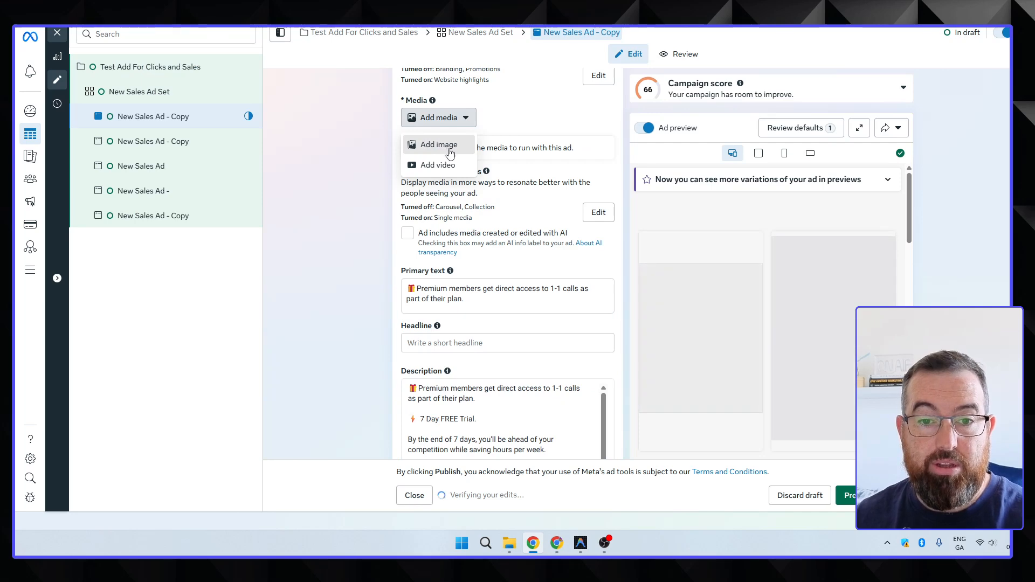
click(449, 151)
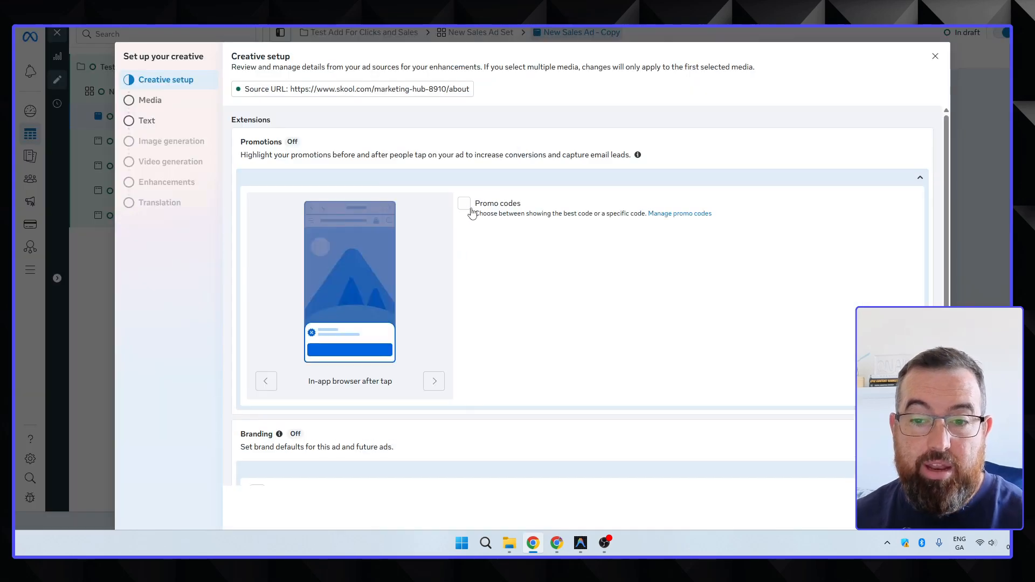
click(152, 102)
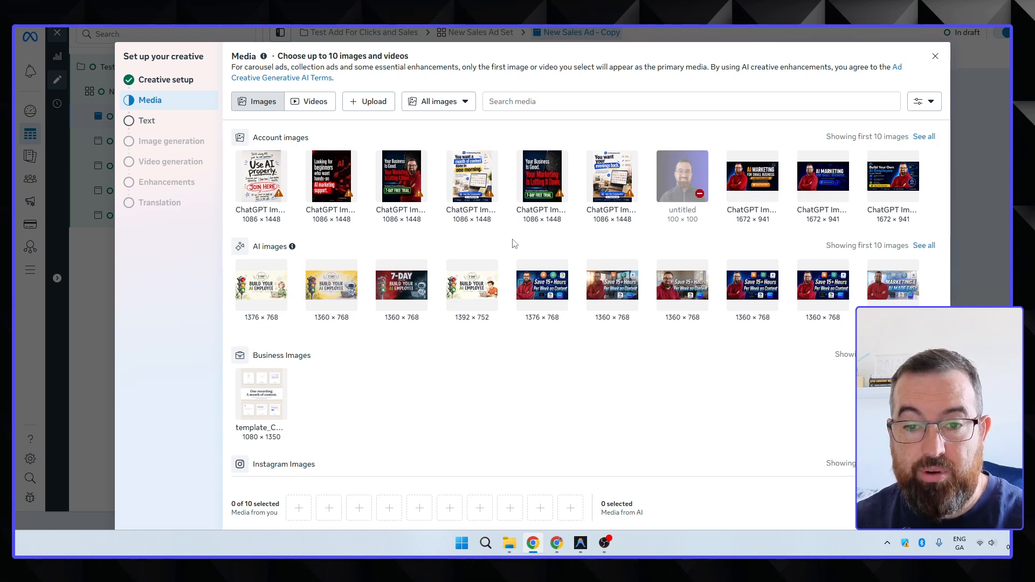
click(547, 186)
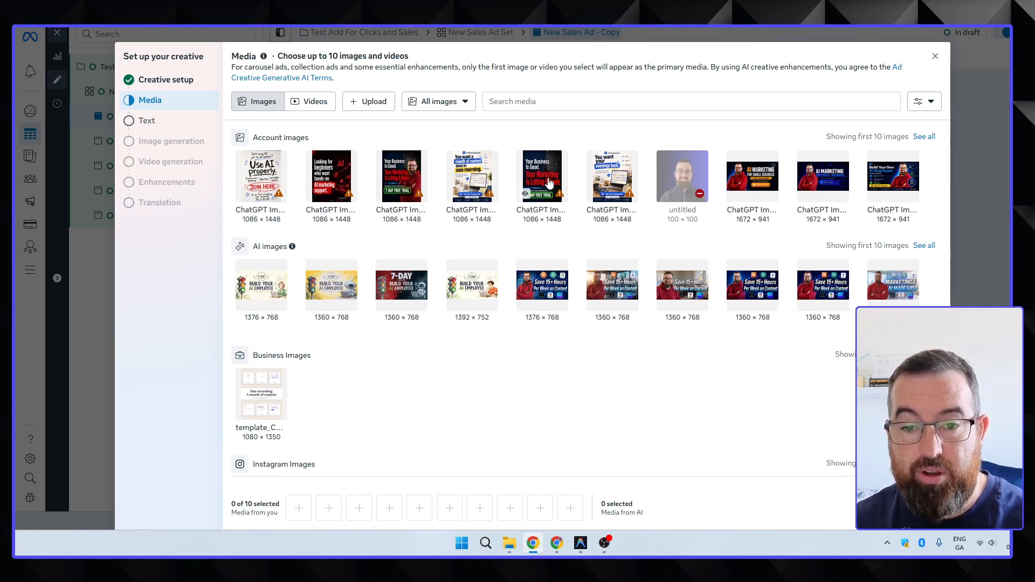
click(927, 510)
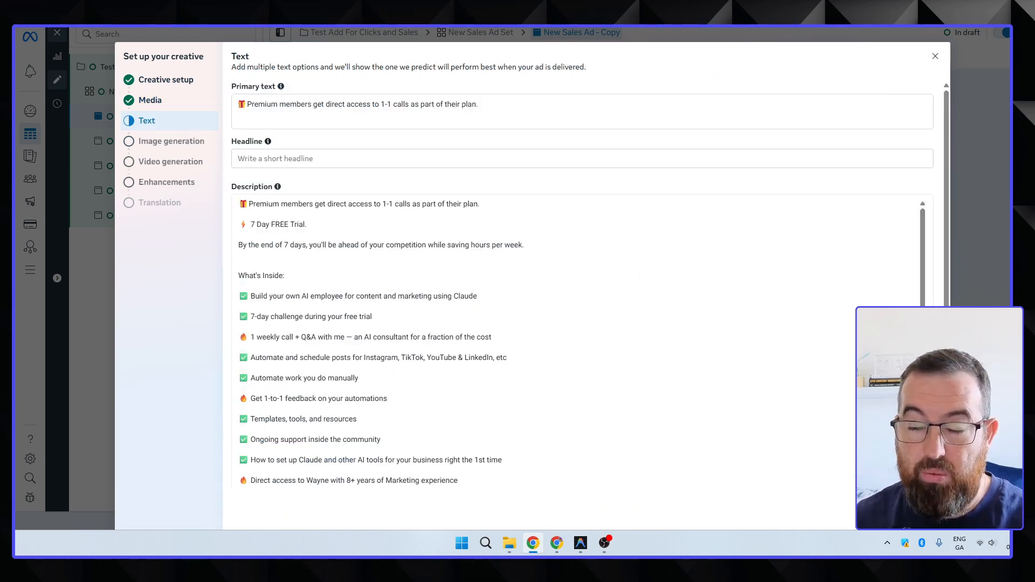
- Finish the creative setup without AI images or the Simple animation, UGC Try-on and Lifestyle showcase videos, and close the ad editor
click(926, 510)
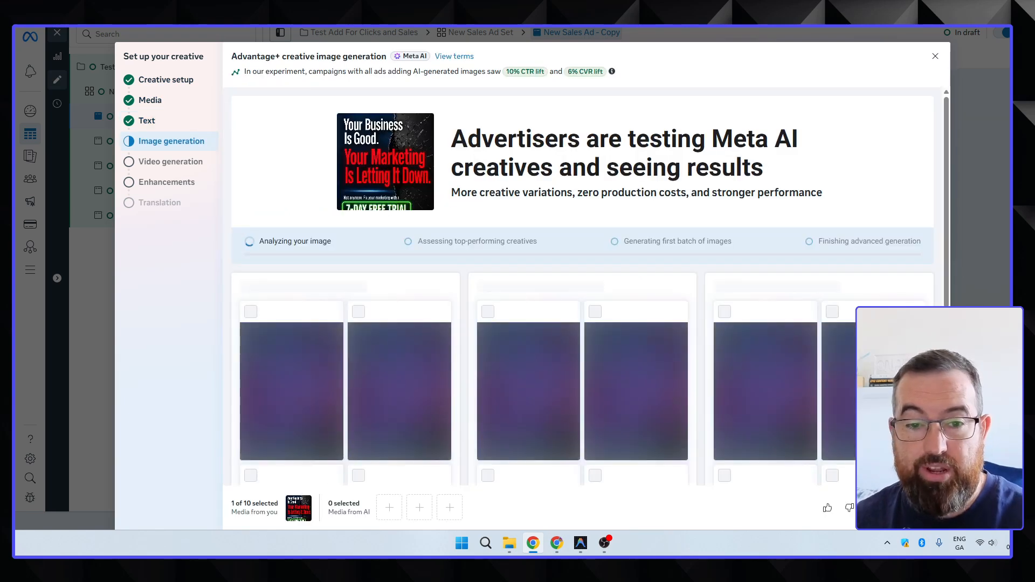
click(926, 509)
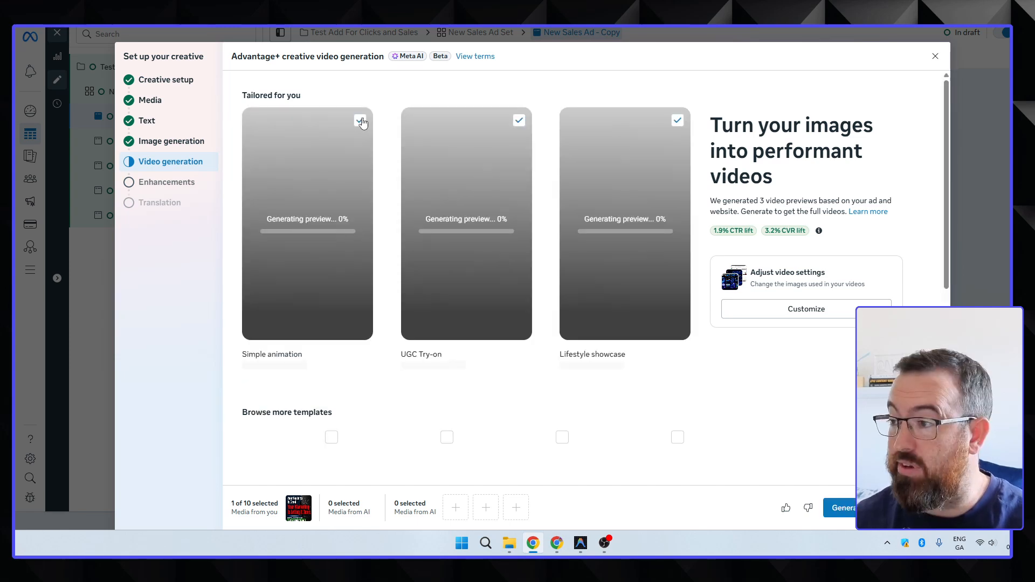
click(359, 121)
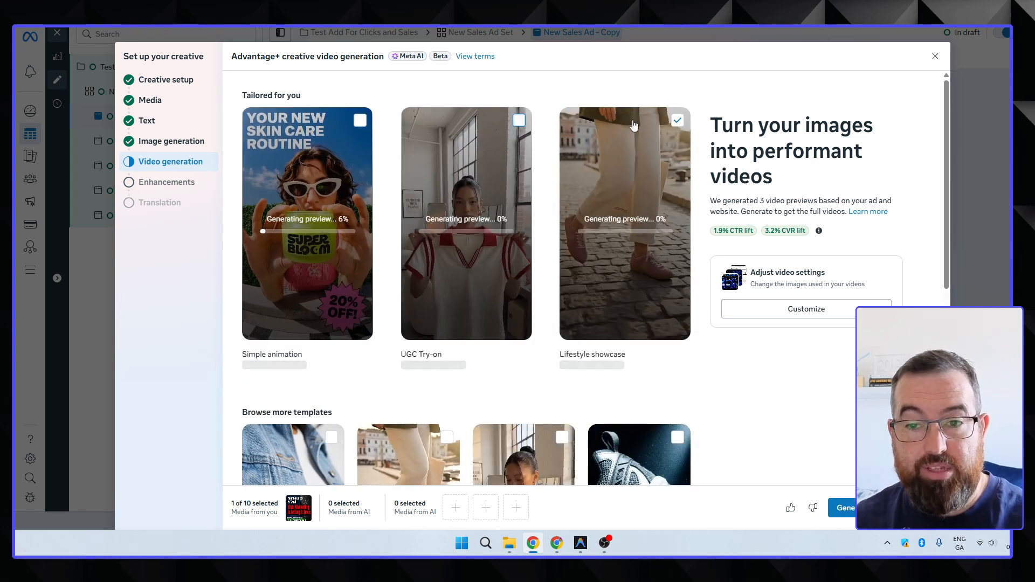
click(519, 120)
click(678, 121)
click(920, 508)
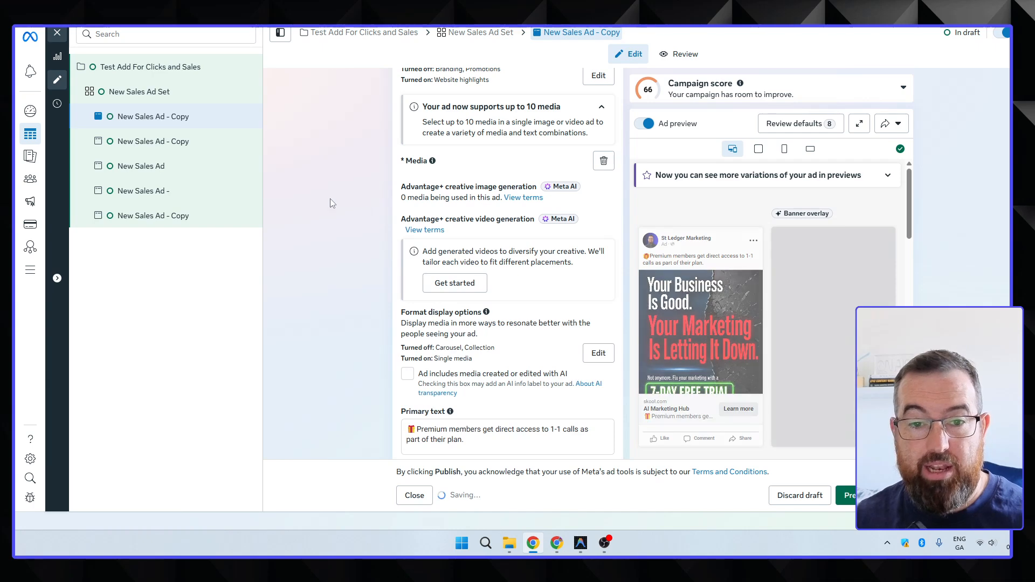
click(58, 34)
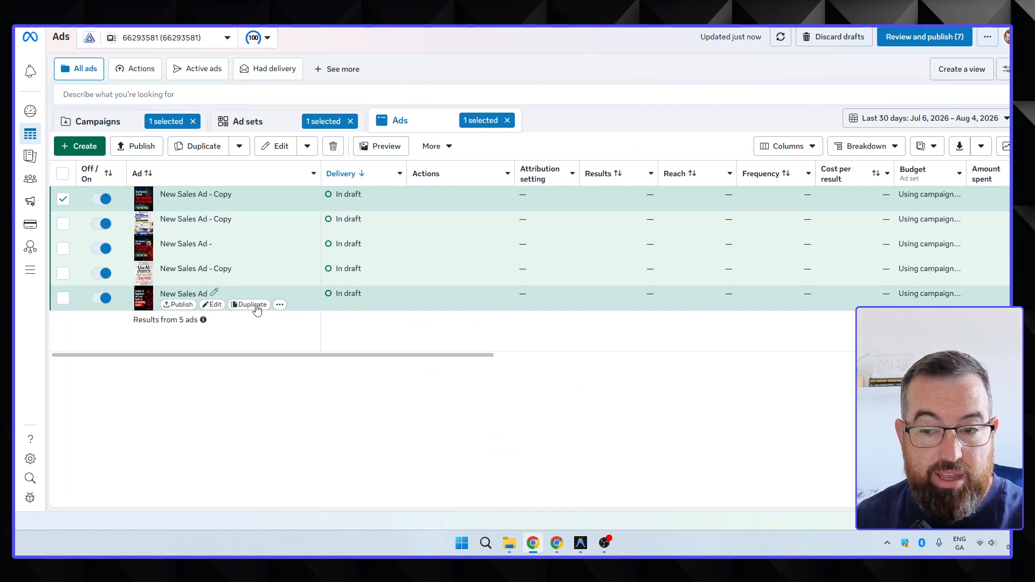
- Duplicate the original New Sales Ad once more and remove the uploaded media from the new copy
click(252, 305)
click(661, 431)
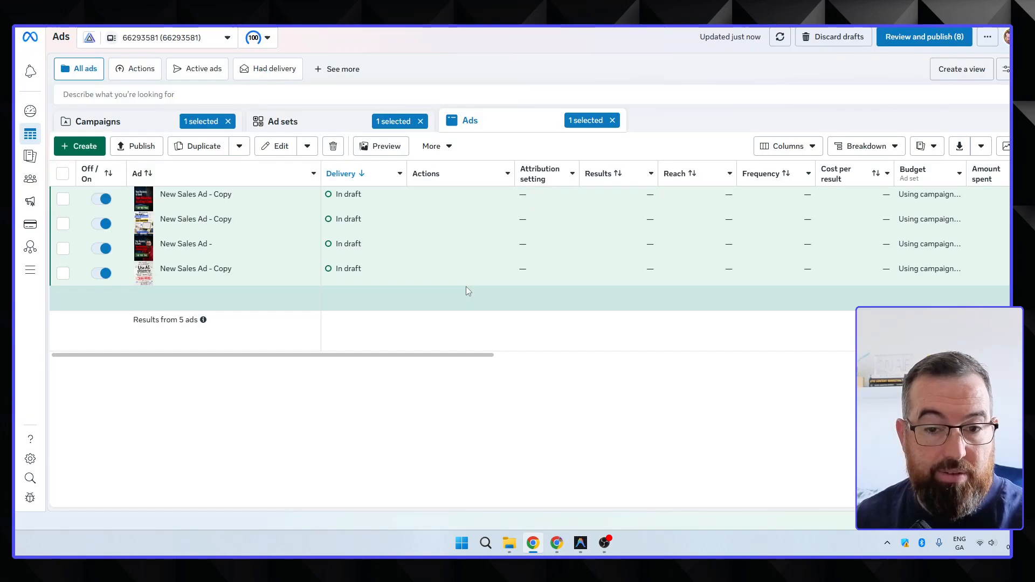
scroll(539, 248, down, 12)
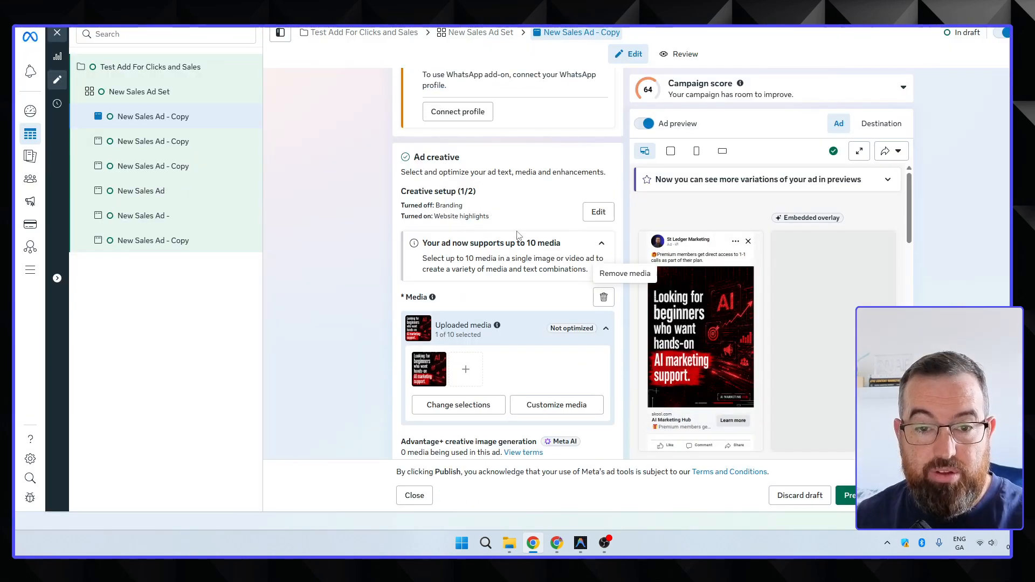
click(603, 297)
- Add the "You want your evenings back" account image to the new copy, complete its creative setup, and close the editor
click(439, 318)
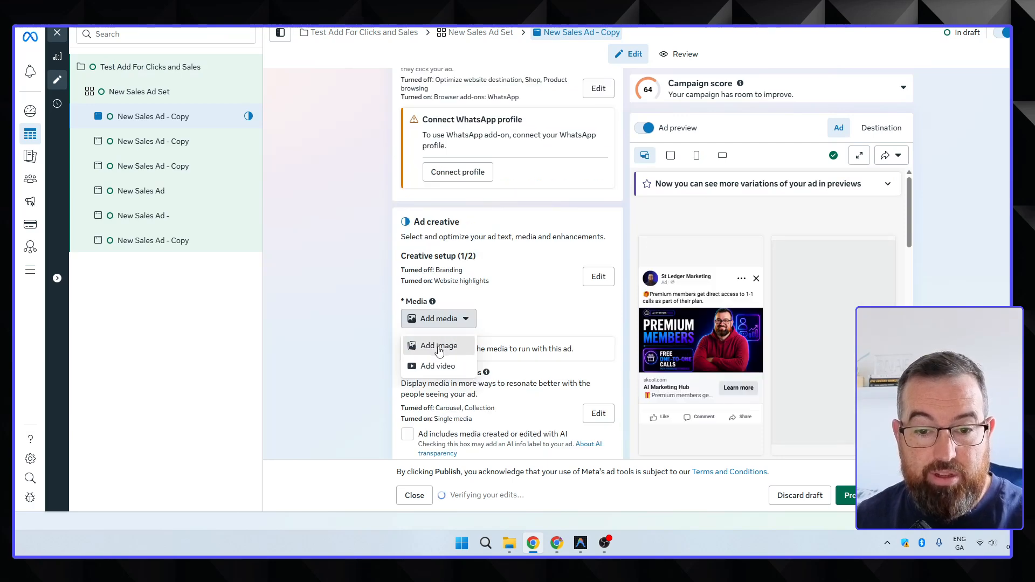
click(439, 346)
click(156, 102)
drag(618, 171, 691, 215)
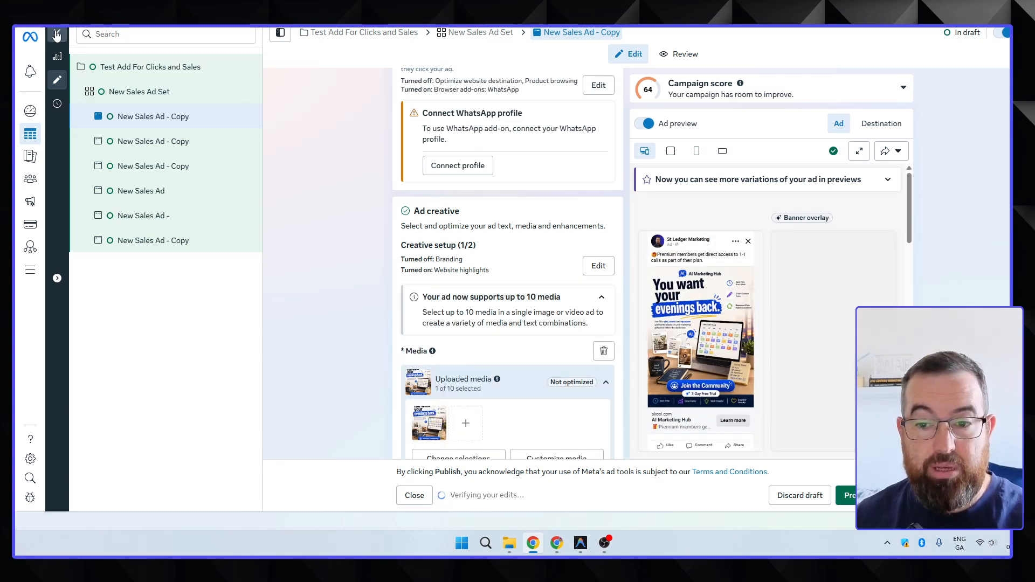
click(57, 36)
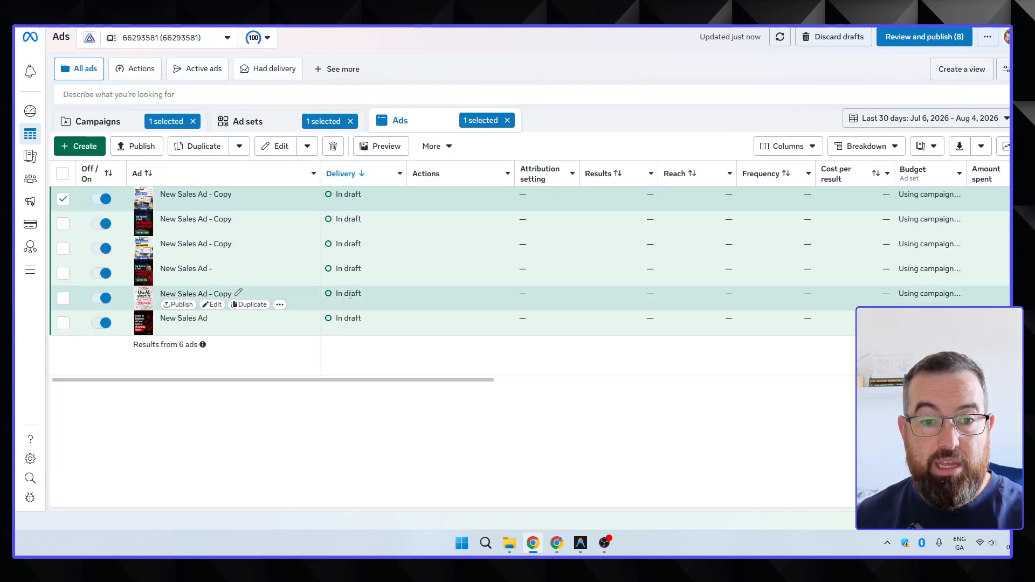
- Review the draft items, examine the error flagged on the first ad, and cancel the review without publishing
click(924, 37)
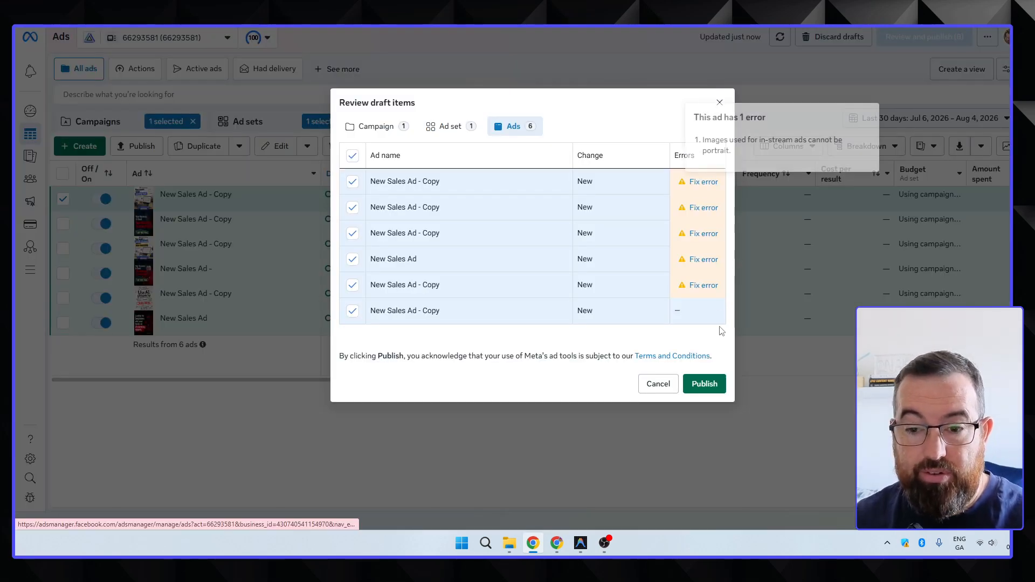
click(690, 183)
mouse_move(694, 182)
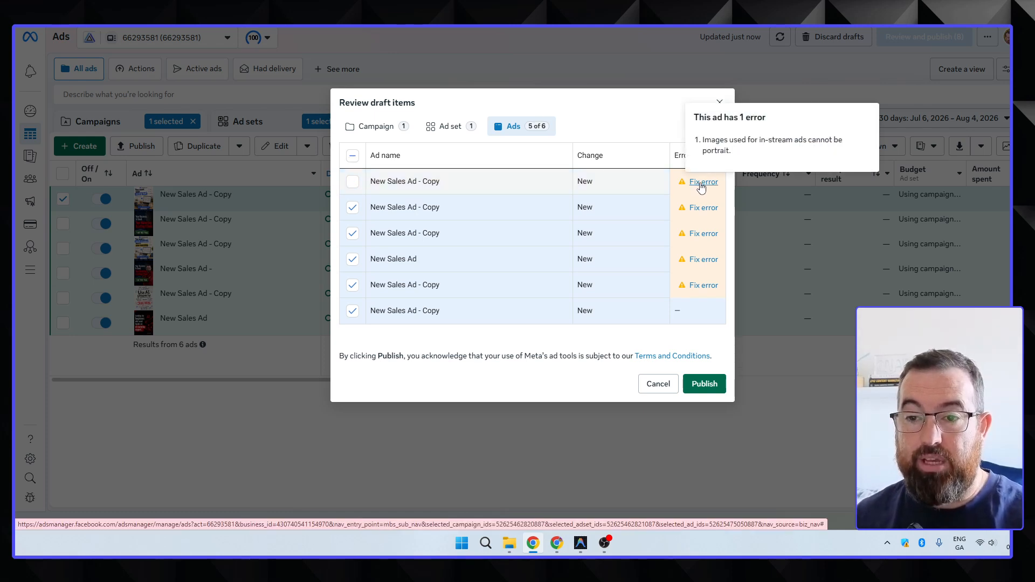
click(647, 385)
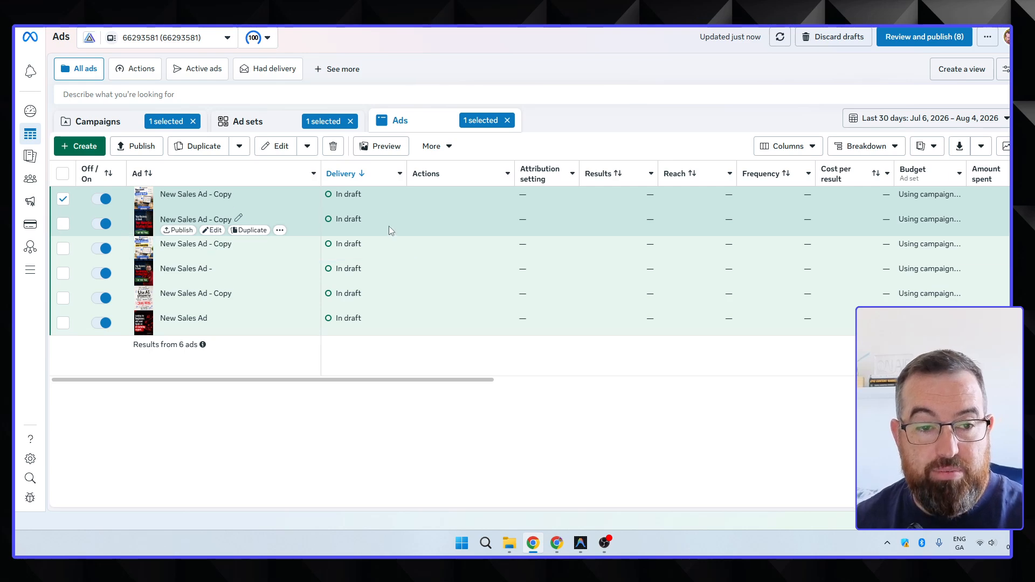
- Publish the drafted campaign, ad set and all six ads, and decline the suggested budget increase
click(919, 38)
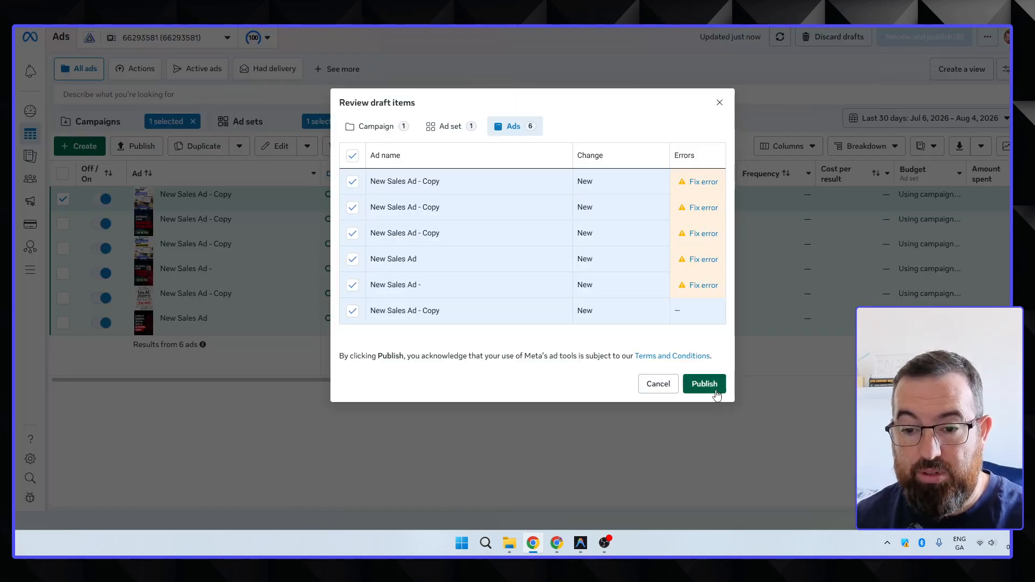
click(703, 383)
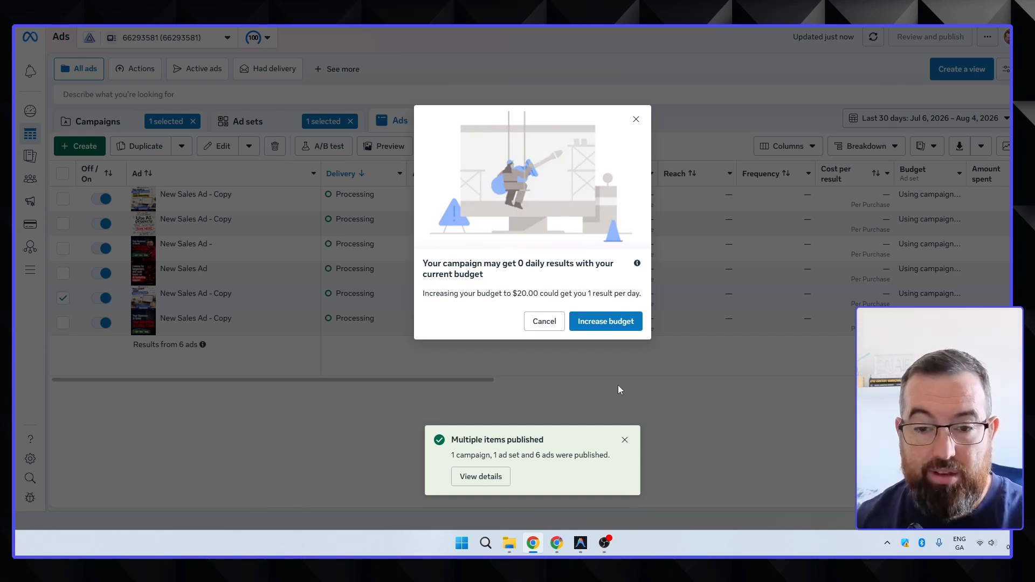
click(544, 321)
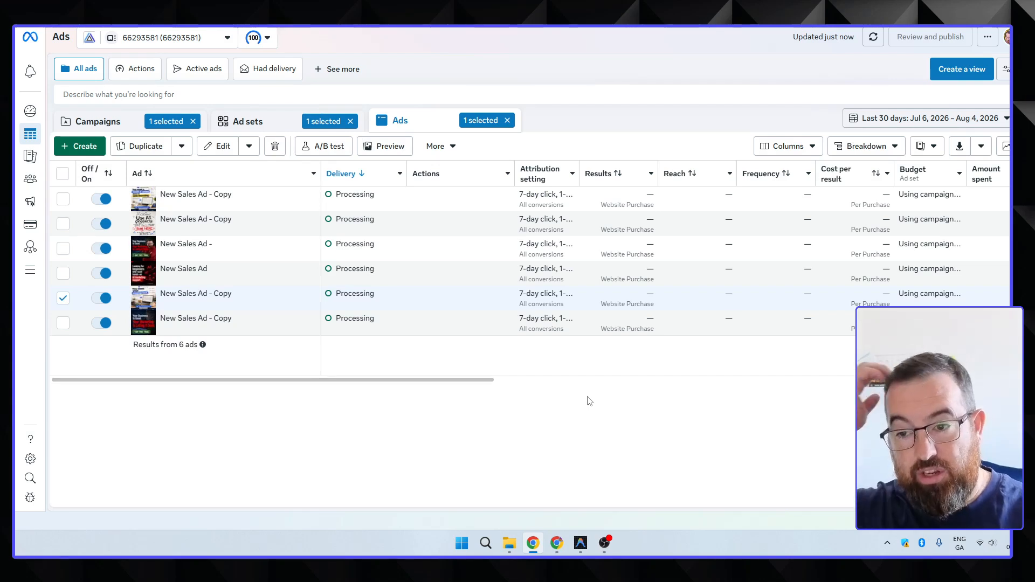